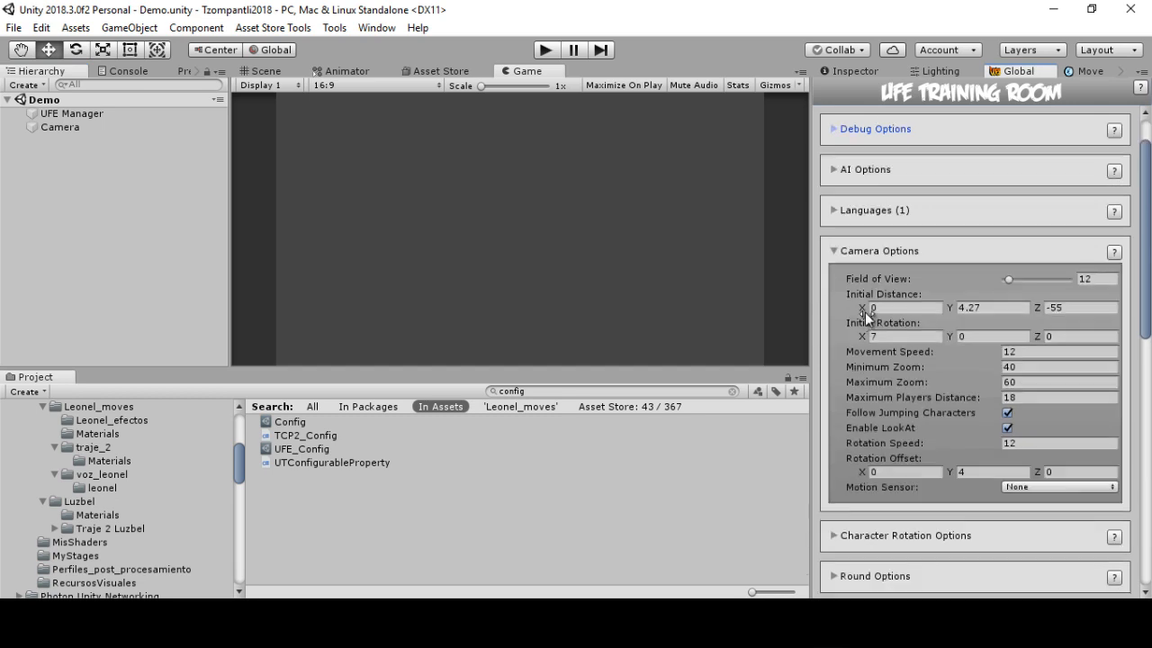
Collapse the camera settings and open the Battle GUI screen from the Screens list of the global GUI options
left_click(835, 251)
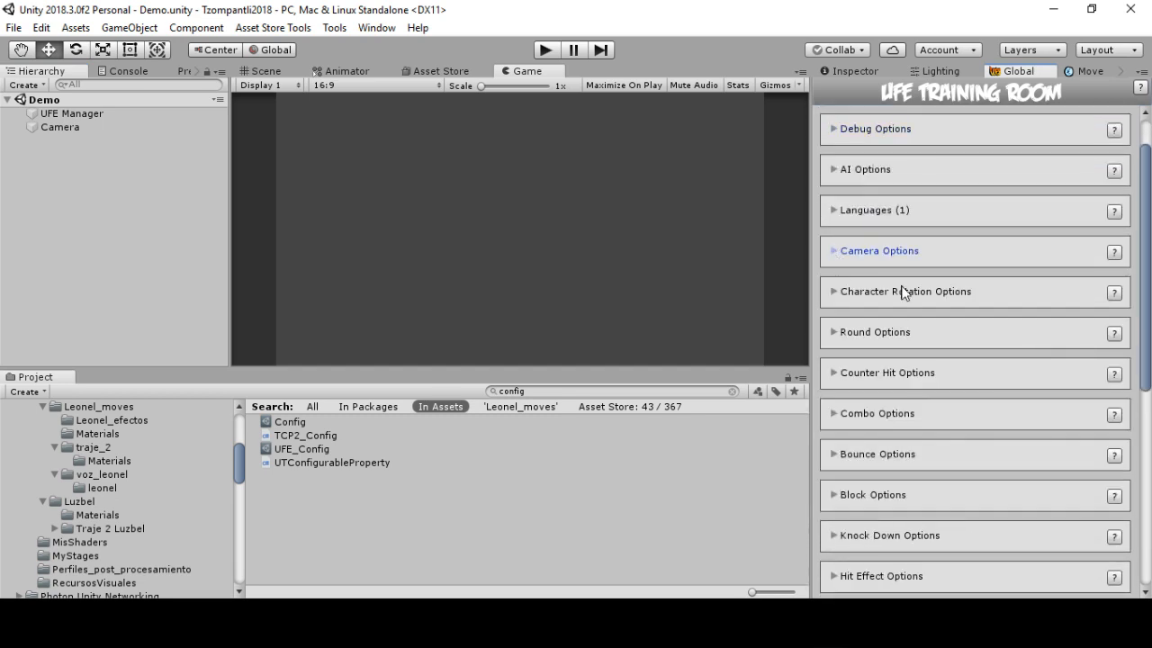
scroll(923, 364, "down", 15)
left_click(832, 332)
scroll(851, 337, "down", 9)
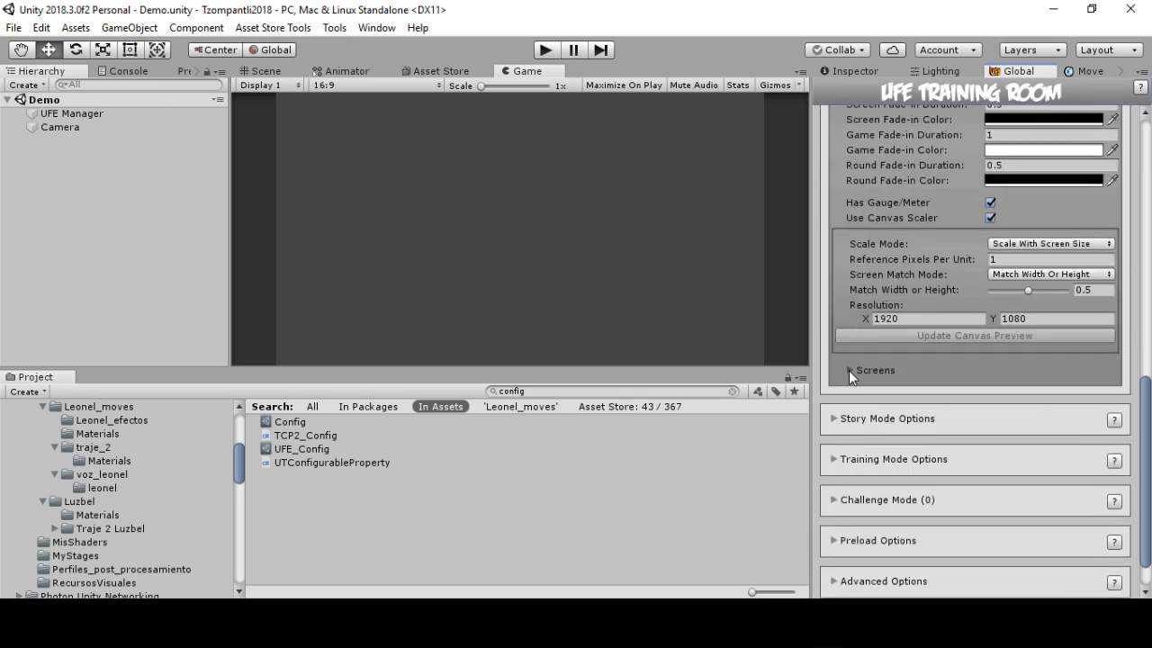
left_click(850, 370)
scroll(849, 351, "down", 5)
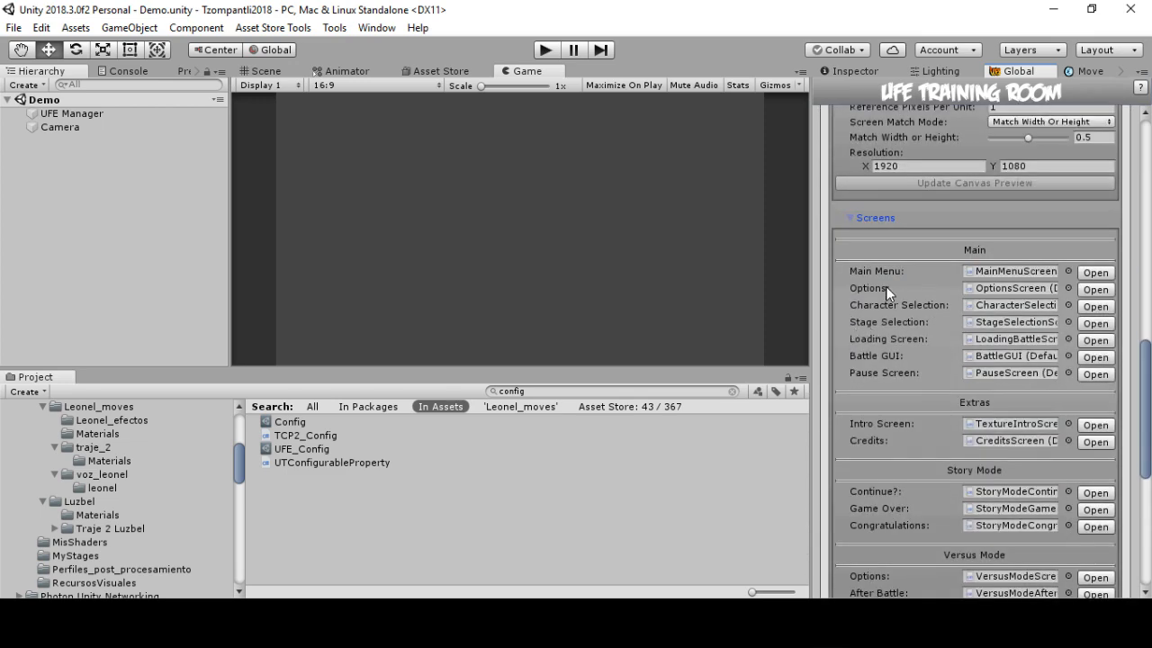
left_click(1095, 358)
Examine the Battle GUI layout closely, focusing on Player 1's round gauge and segmented gauge bar
scroll(455, 301, "up", 3)
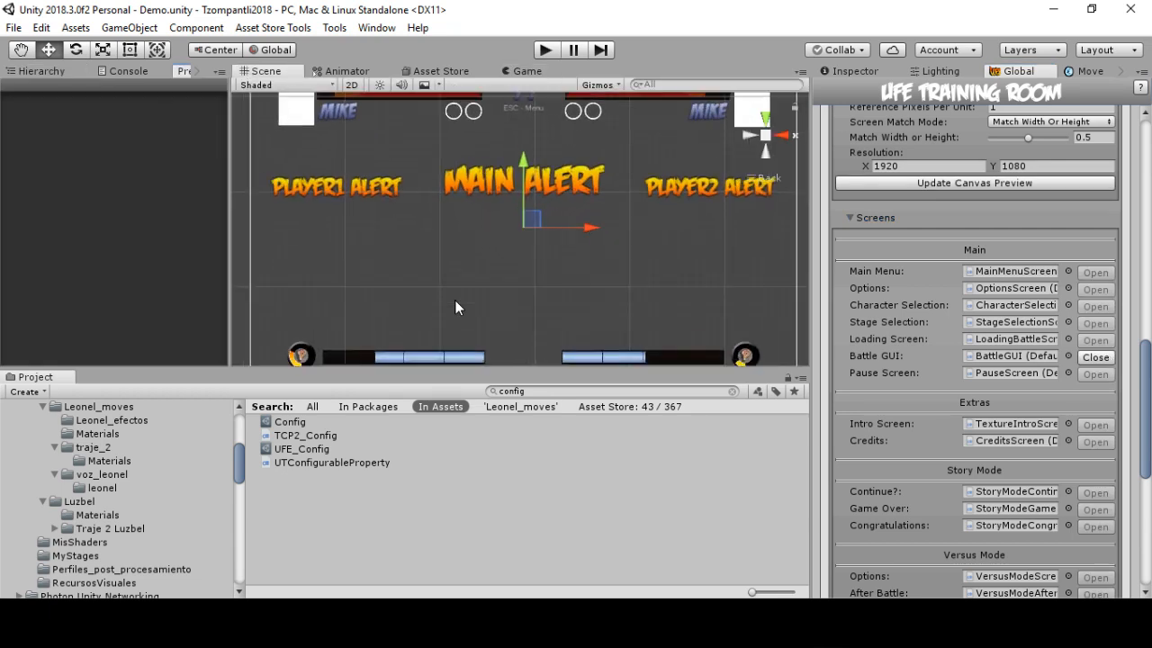
scroll(470, 268, "down", 4)
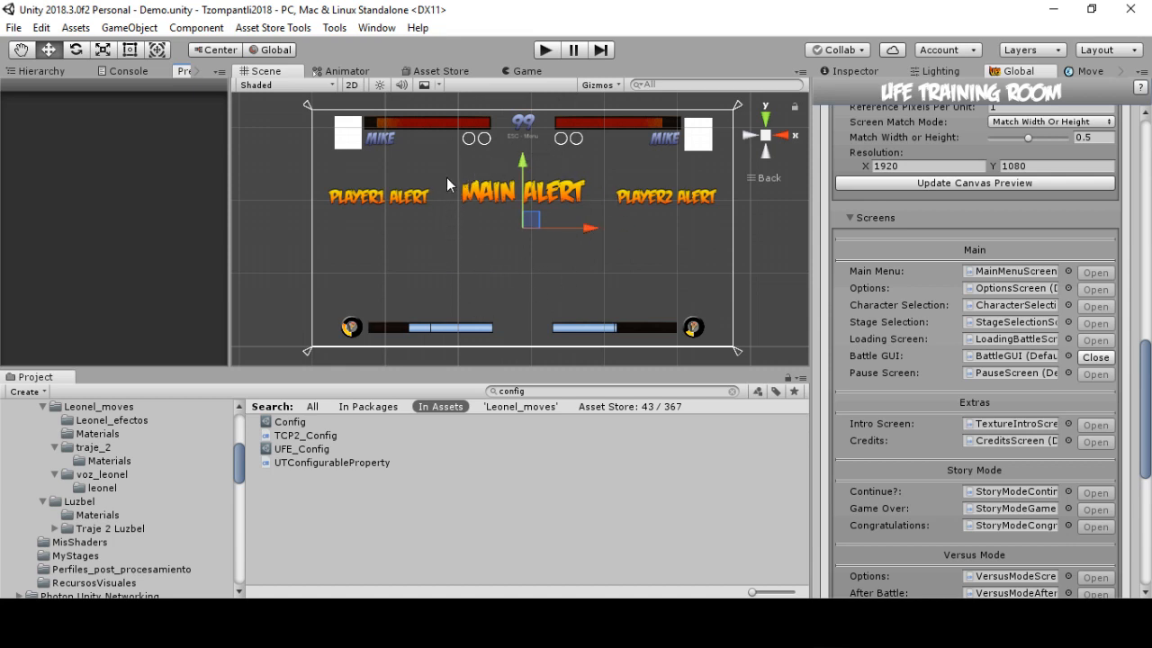
scroll(364, 331, "up", 6)
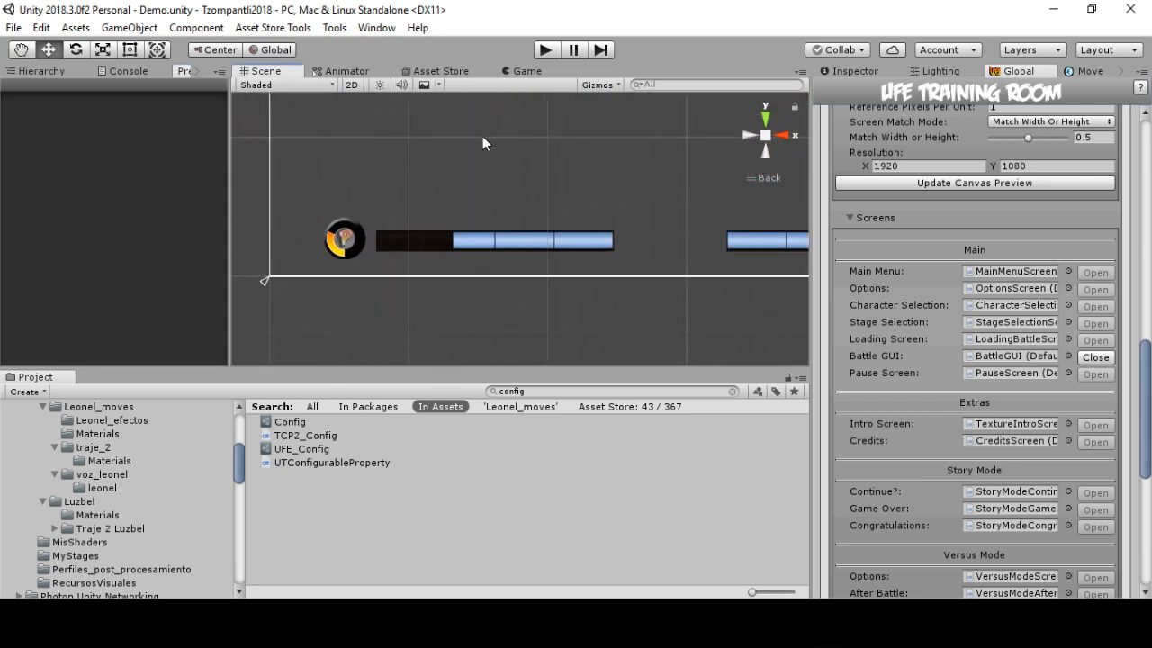
middle_click_drag(326, 238, 419, 236)
scroll(415, 248, "up", 3)
middle_click_drag(354, 256, 401, 266)
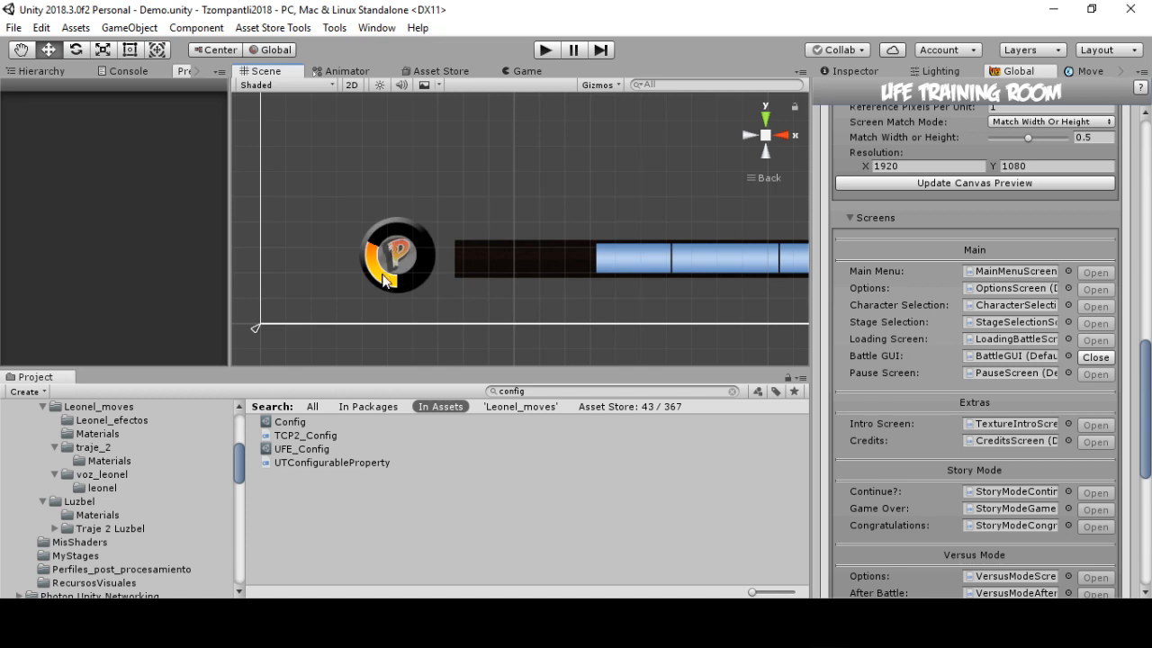
scroll(501, 247, "down", 2)
middle_click_drag(574, 216, 491, 247)
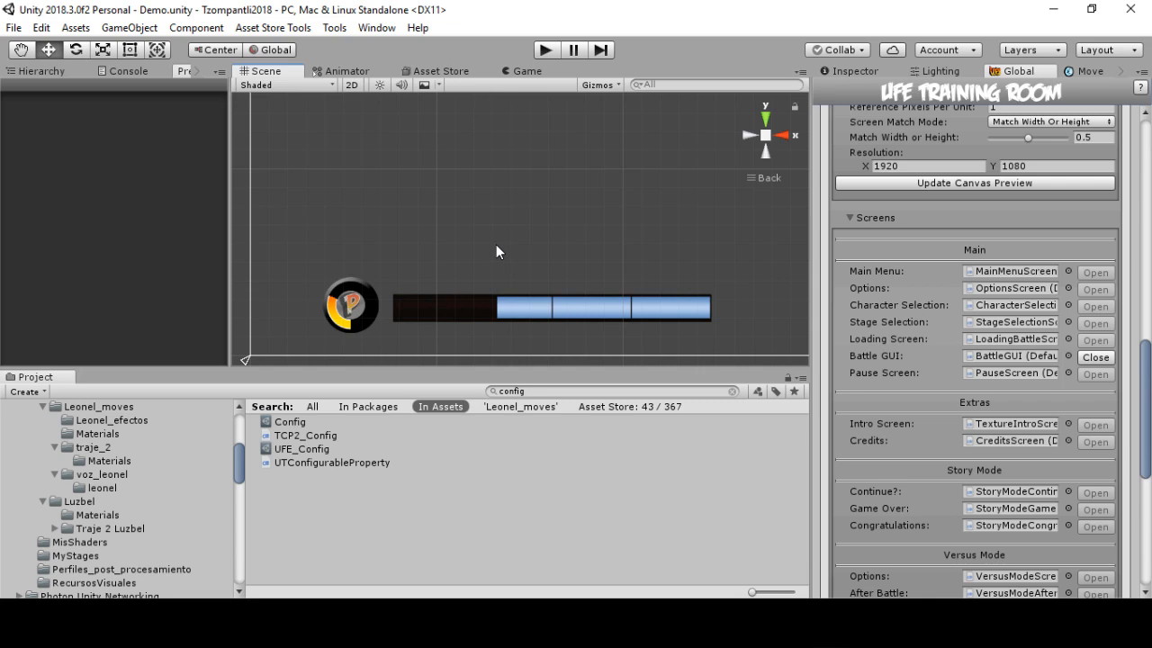
Expand Canvas and BattleGUI in the scene hierarchy to list the Battle GUI's child objects
left_click(43, 72)
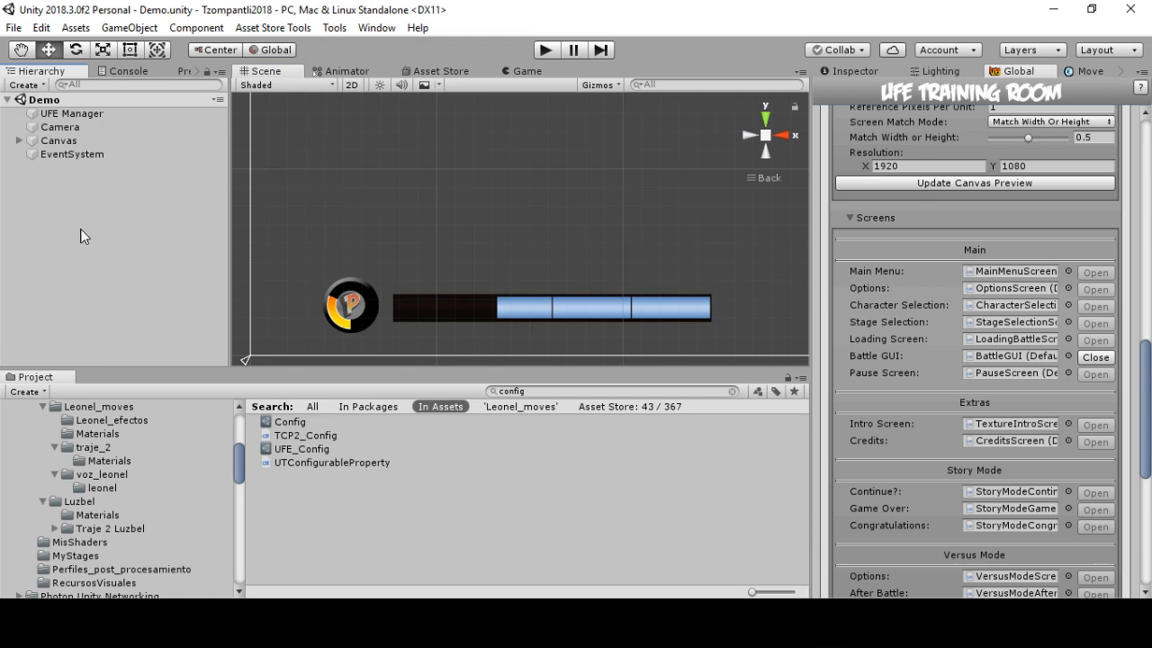
scroll(526, 243, "down", 10)
middle_click_drag(555, 172, 448, 240)
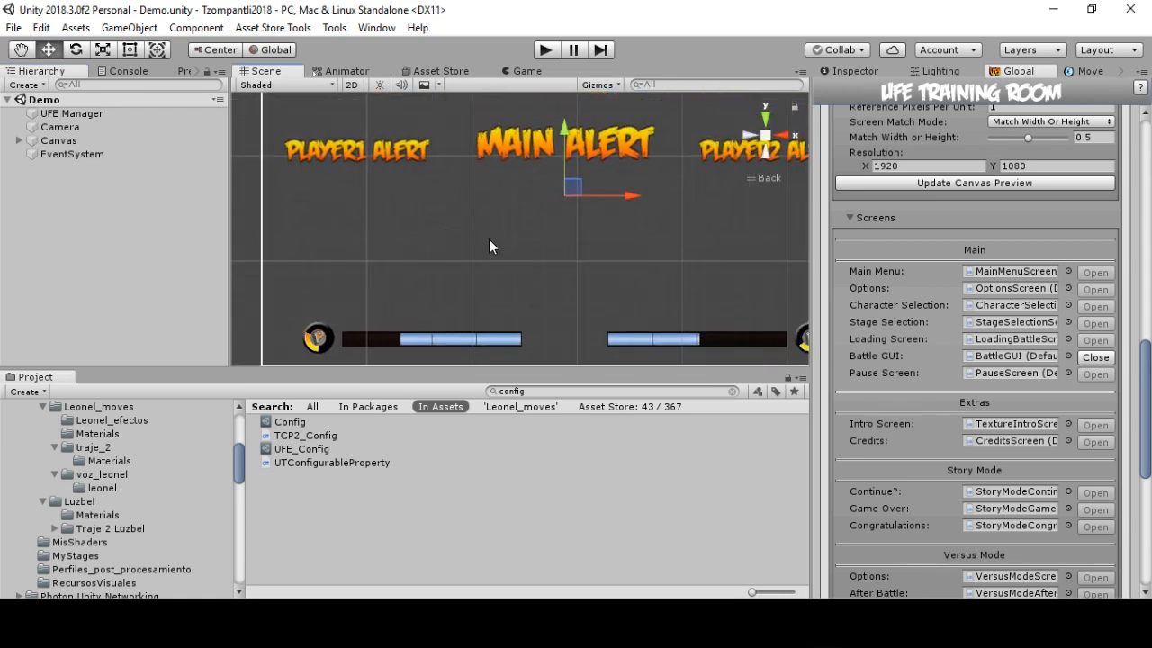
left_click(19, 142)
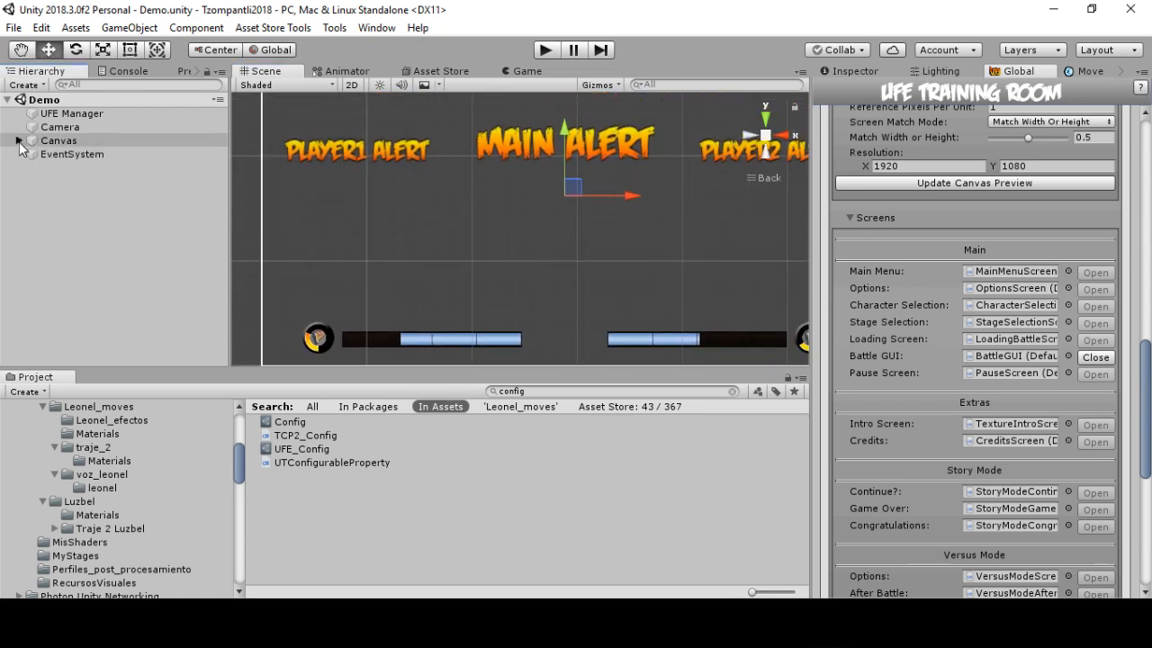
left_click(29, 155)
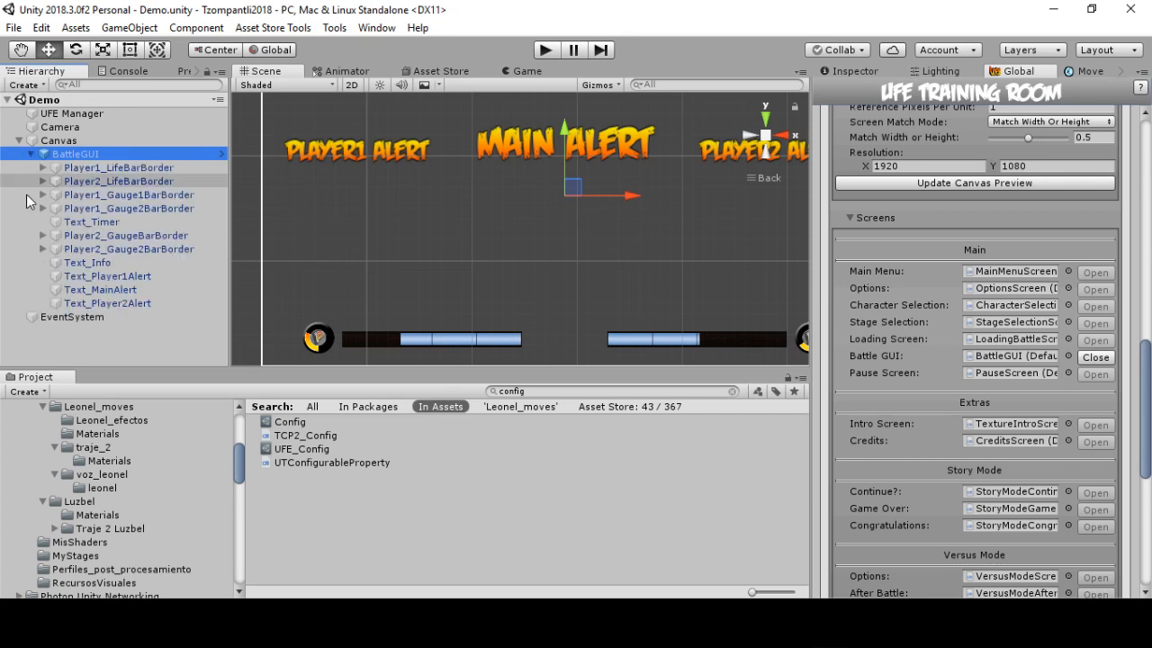
Identify the gauge border objects in the scene and expand both Player 1 gauge borders to reveal their fill images
left_click(142, 195)
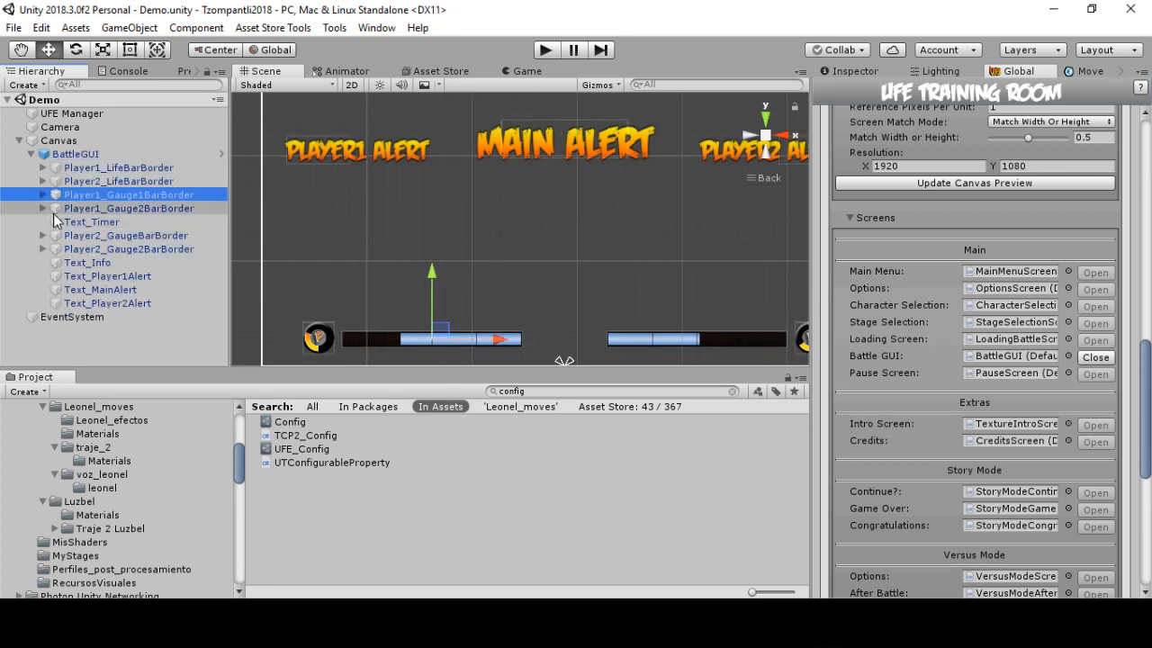
left_click(141, 209)
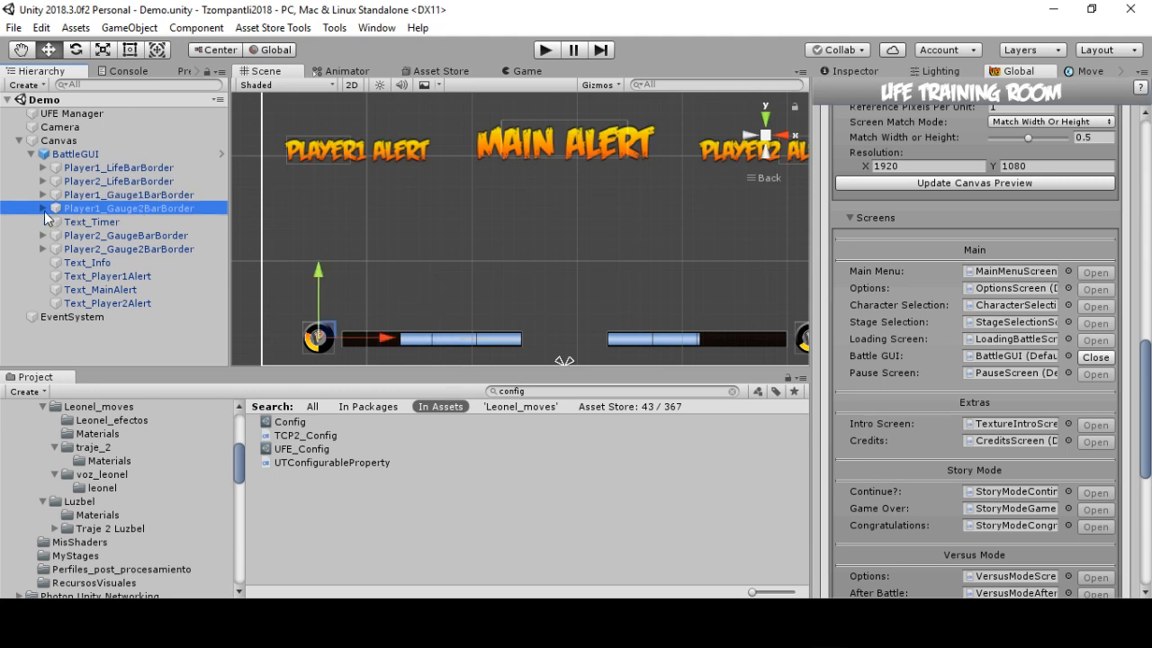
left_click(42, 208)
left_click(42, 194)
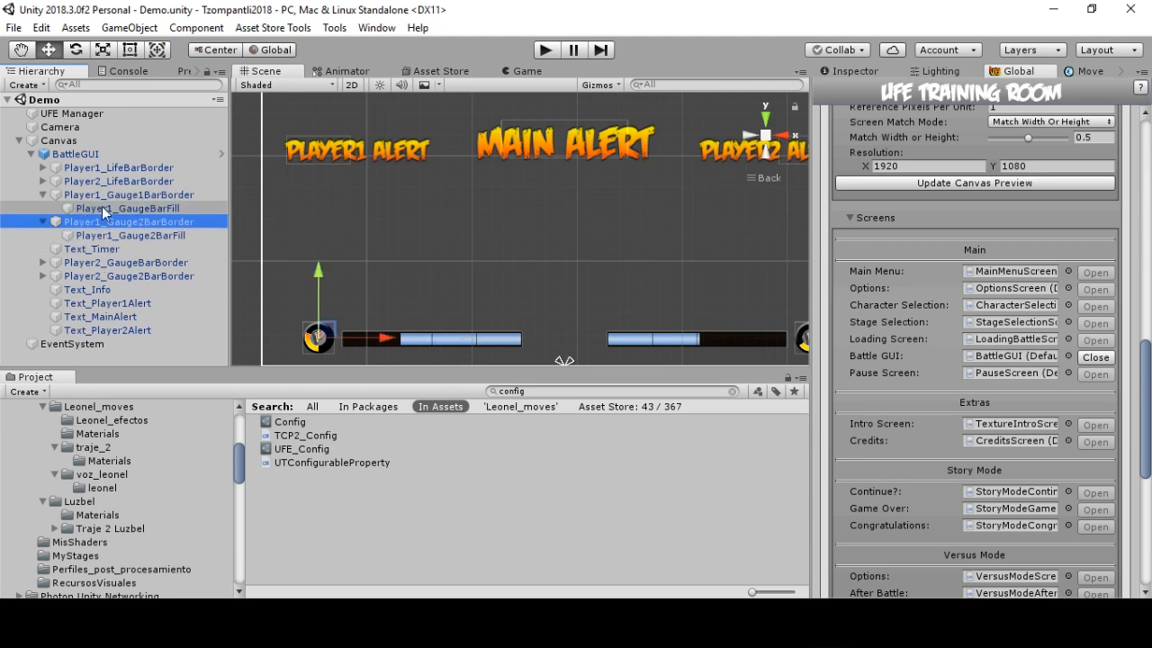
left_click(112, 263)
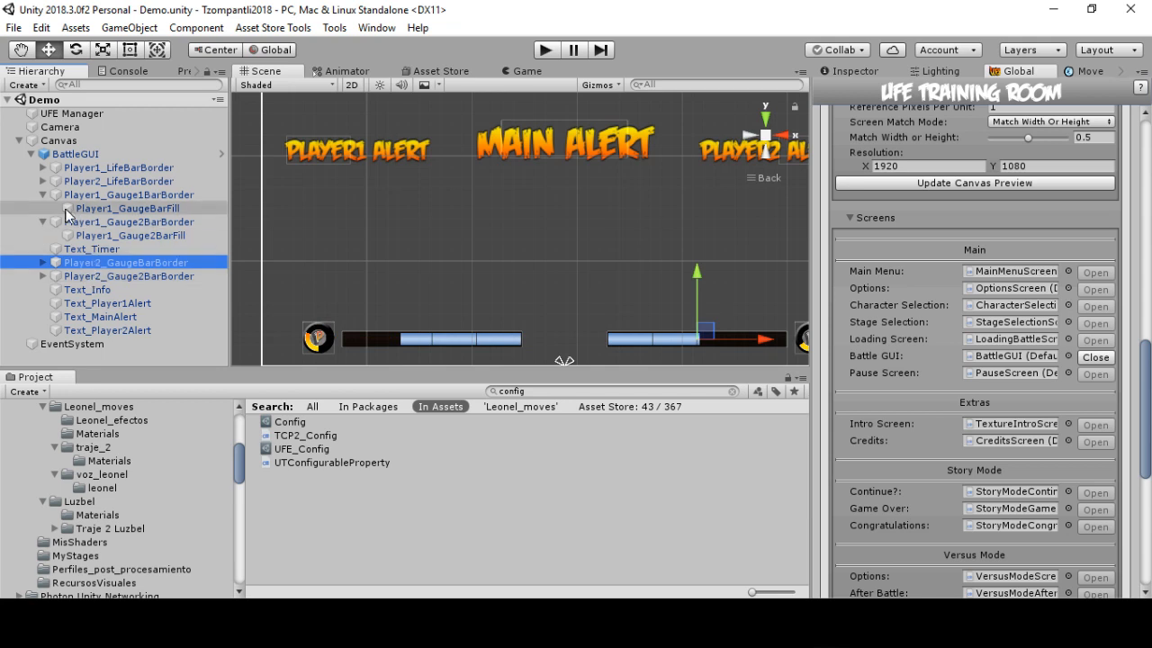
Inspect the Player1_GaugeBarFill image and adjust its Fill Amount to 0.668
left_click(105, 210)
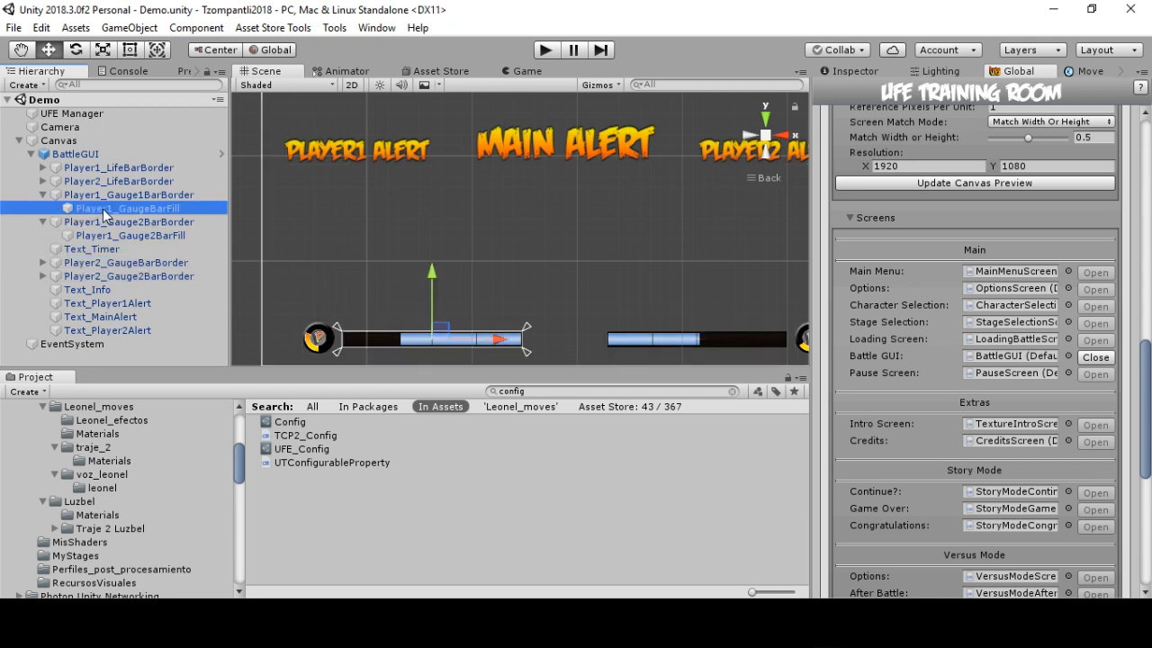
left_click(846, 72)
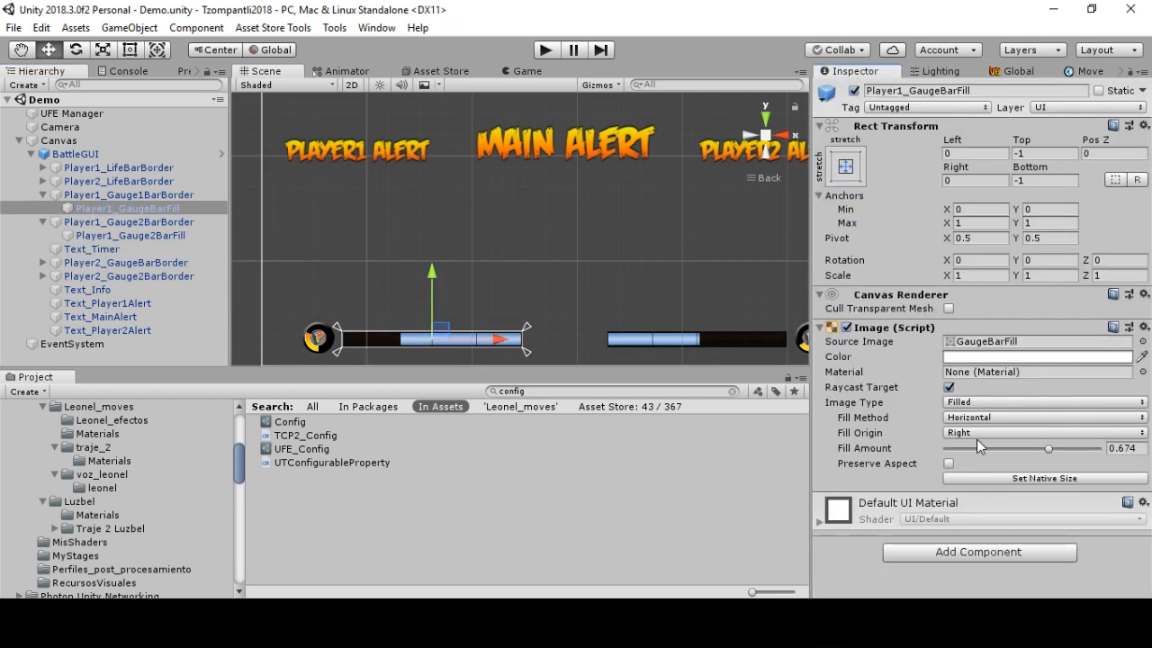
mouse_move(1049, 448)
left_mouse_down()
mouse_move(1109, 459)
mouse_move(947, 475)
mouse_move(1071, 452)
mouse_move(940, 457)
mouse_move(1049, 449)
left_mouse_up()
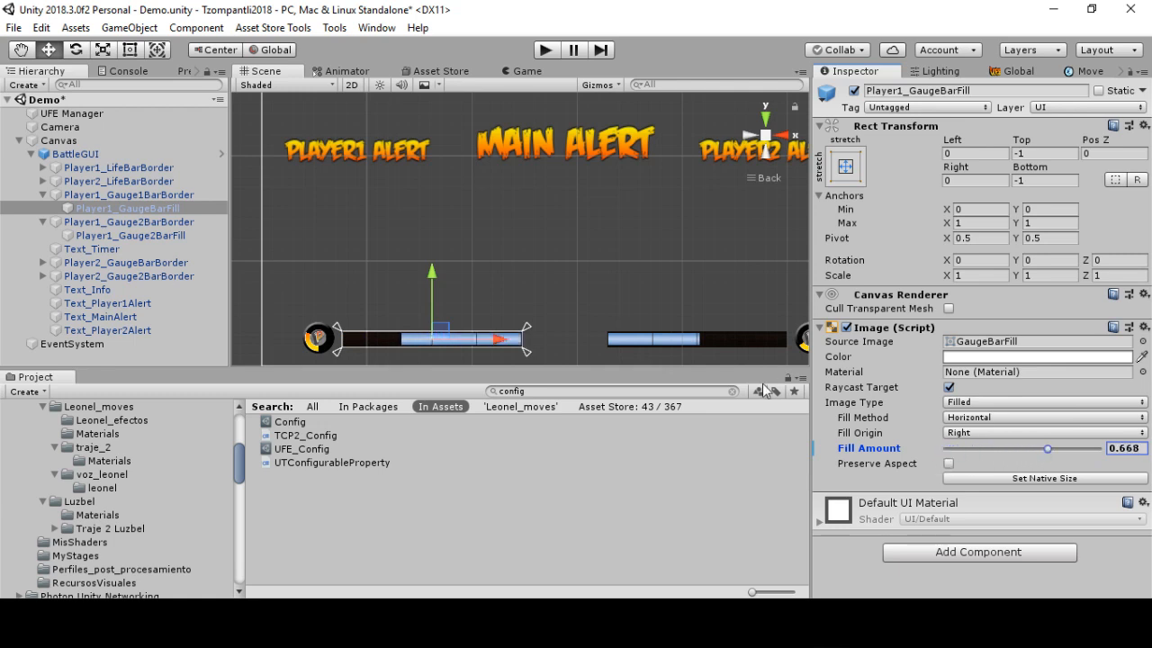
Adjust the Fill Amount of Player1_Gauge2BarFill to 0.454 and check the round gauge in the scene
left_click(131, 235)
mouse_move(995, 450)
left_mouse_down()
mouse_move(1062, 455)
mouse_move(990, 462)
left_mouse_up()
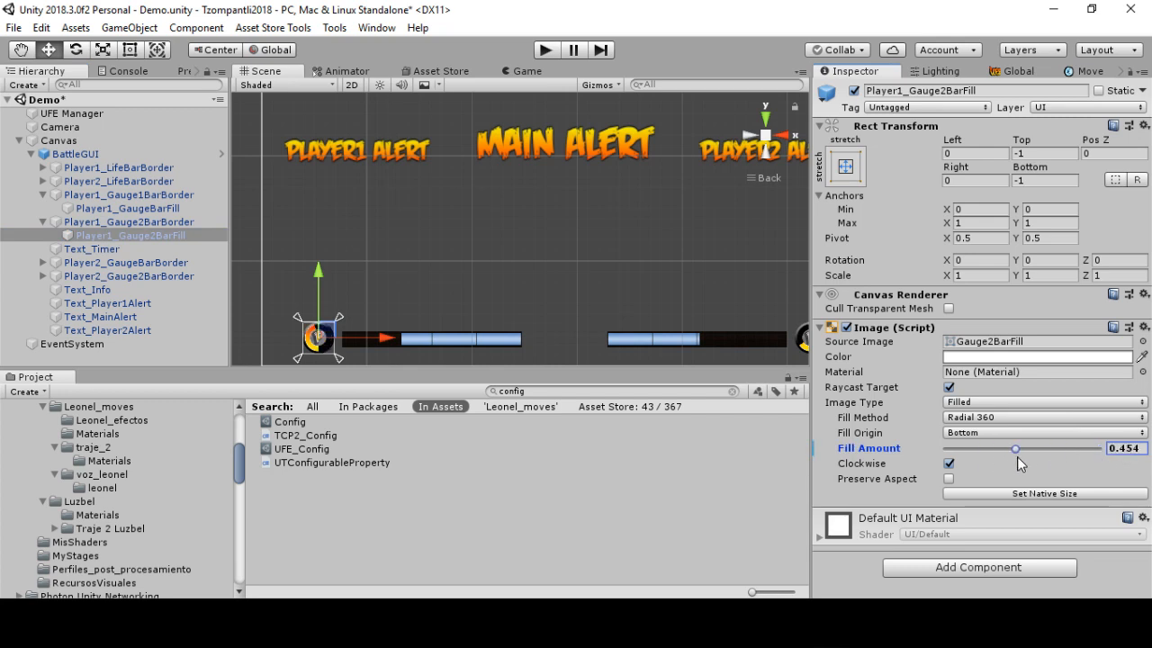
scroll(454, 322, "up", 3)
middle_click_drag(391, 319, 466, 244)
scroll(466, 245, "up", 3)
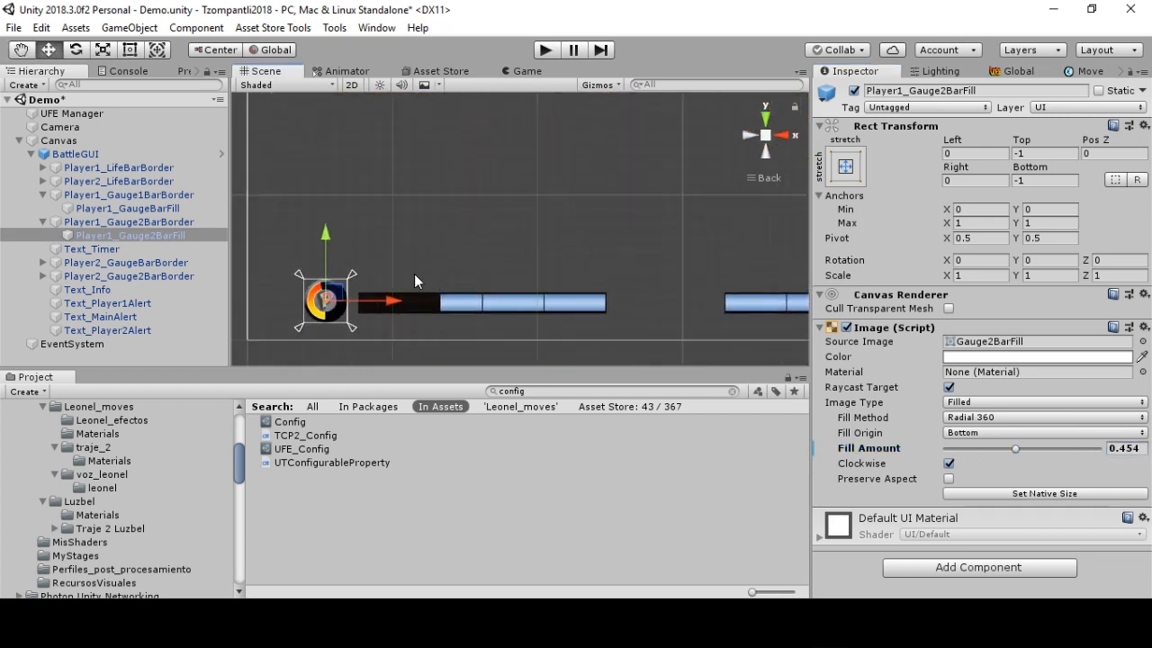
middle_click_drag(414, 274, 450, 279)
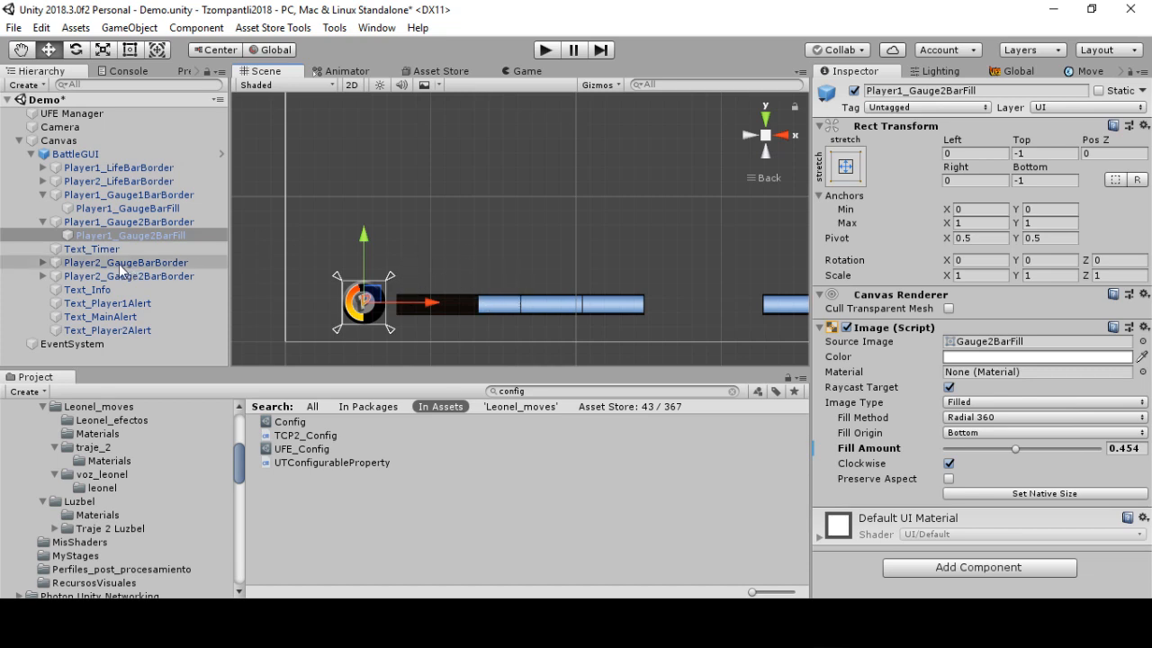
Collapse the Player 1 gauge borders, open the BattleGUI prefab for editing and expand its child objects
left_click(43, 221)
left_click(43, 194)
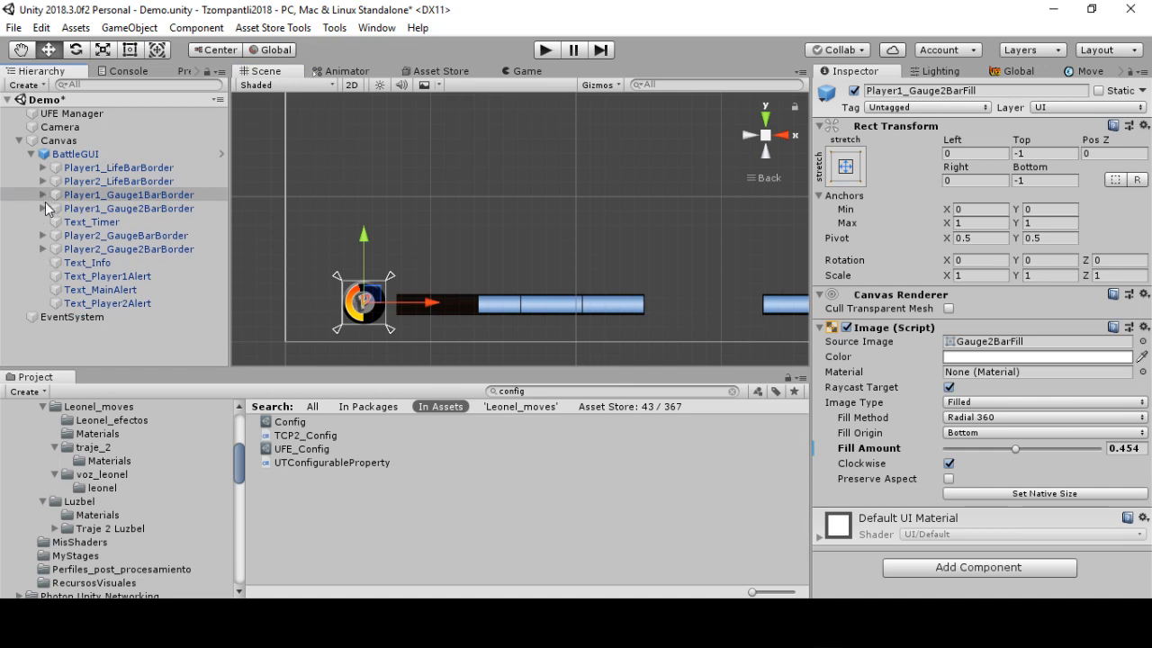
left_click(78, 154)
left_click(900, 123)
scroll(441, 227, "down", 7)
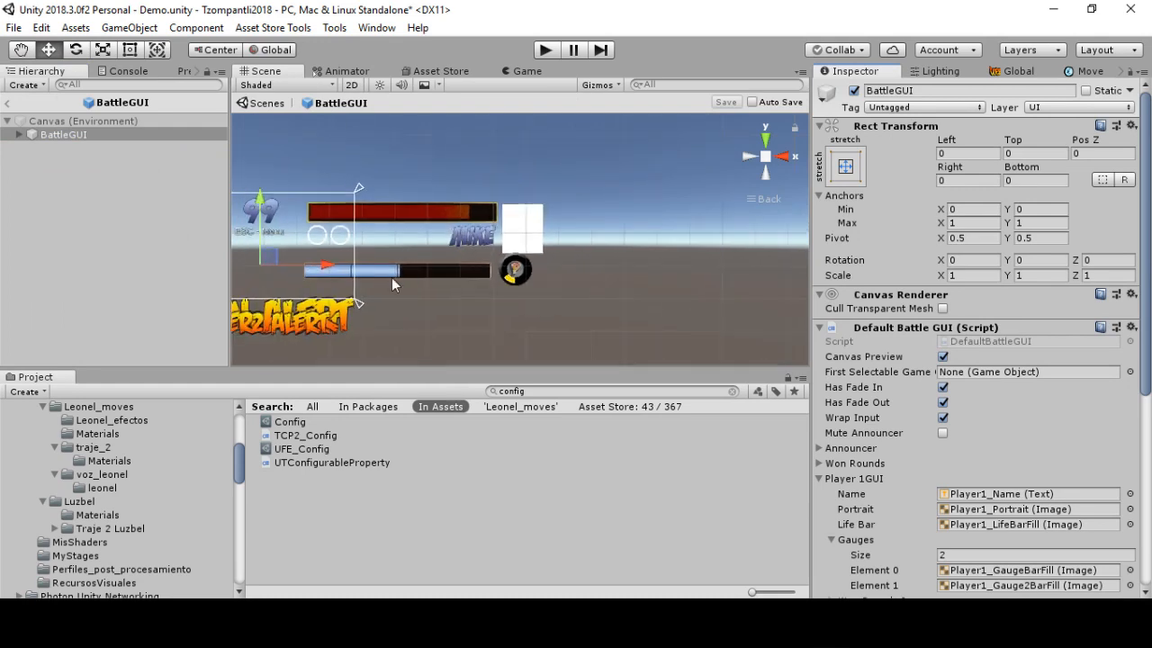
middle_click_drag(408, 268, 609, 250)
middle_click_drag(527, 245, 663, 265)
scroll(536, 275, "up", 3)
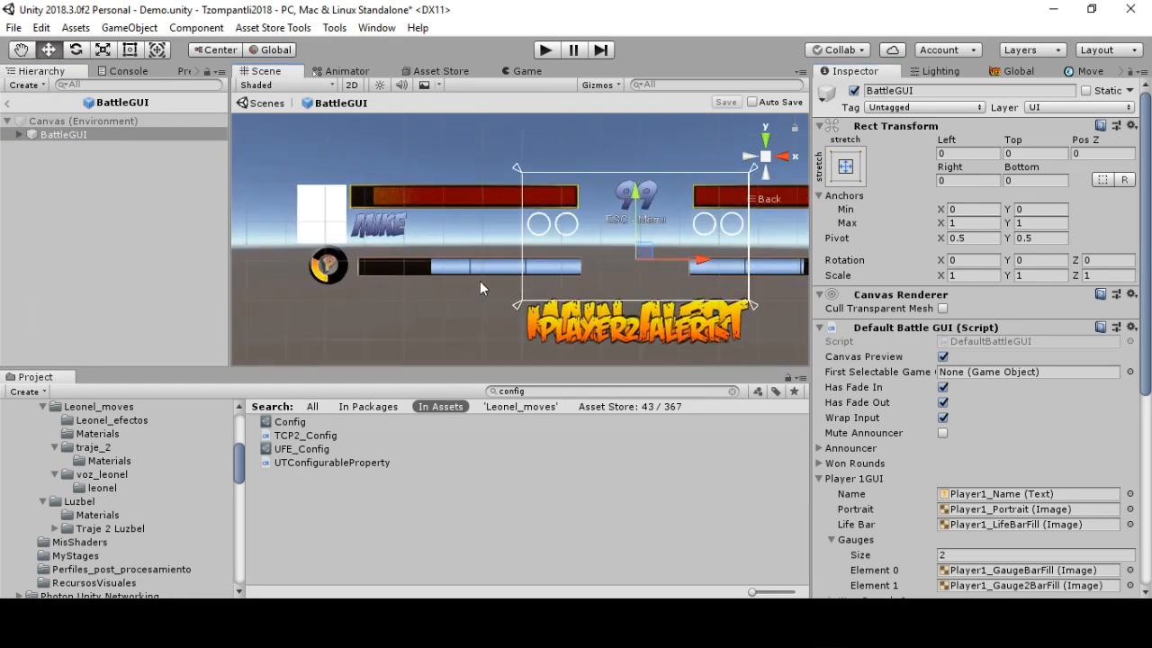
scroll(480, 281, "up", 2)
left_click(19, 135)
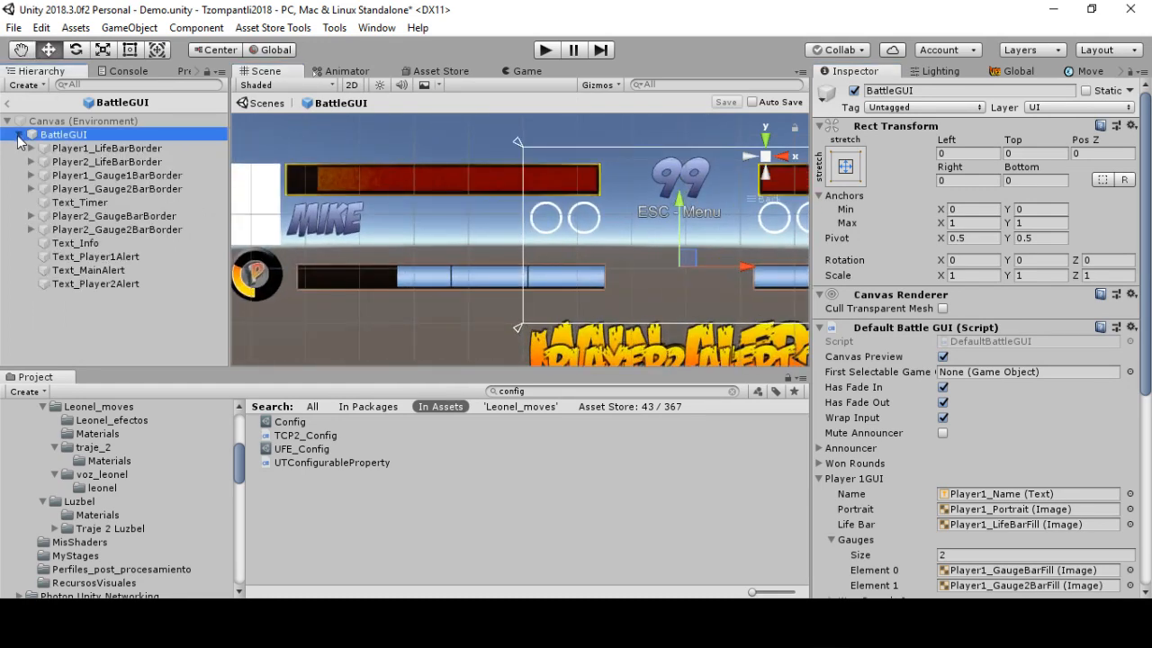
Duplicate Player1_Gauge1BarBorder and place the copy directly below Player1_Gauge2BarBorder in the hierarchy
scroll(642, 208, "down", 1)
scroll(642, 209, "down", 1)
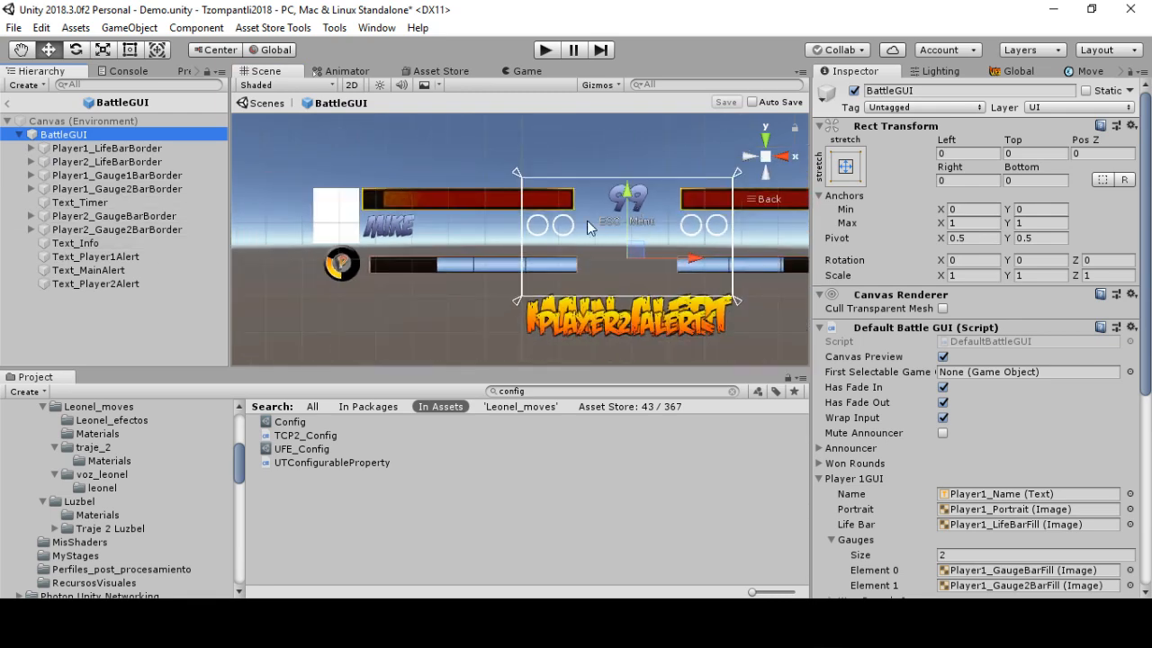
left_click(144, 176)
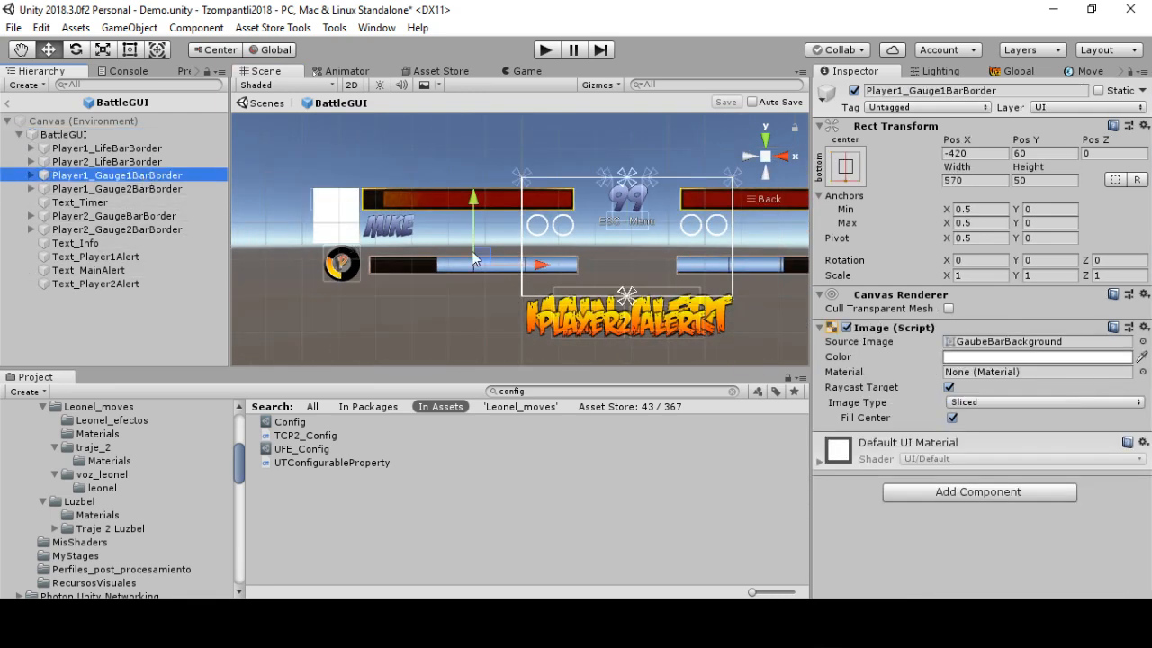
left_click(109, 189)
left_click(126, 177)
key("ctrl+d")
left_click_drag(102, 295, 106, 202)
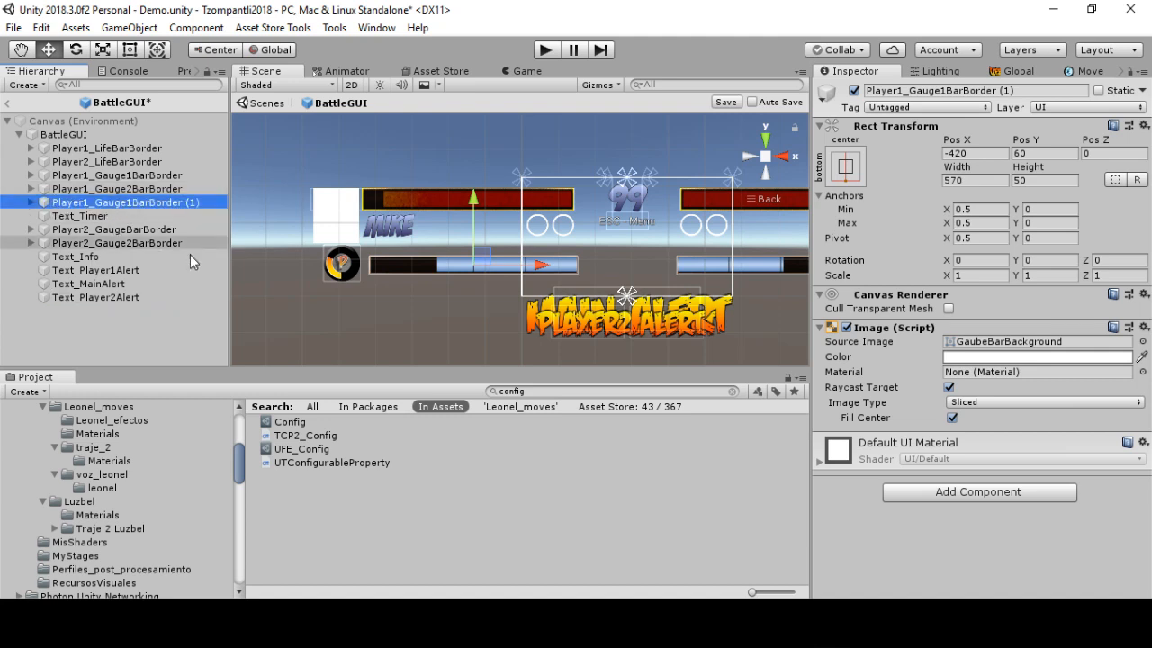
Rename the duplicated gauge border Player1_Gauge3BarBorder and raise it above the original bar to Pos Y 123
left_click(115, 209)
left_click_drag(125, 202, 288, 200)
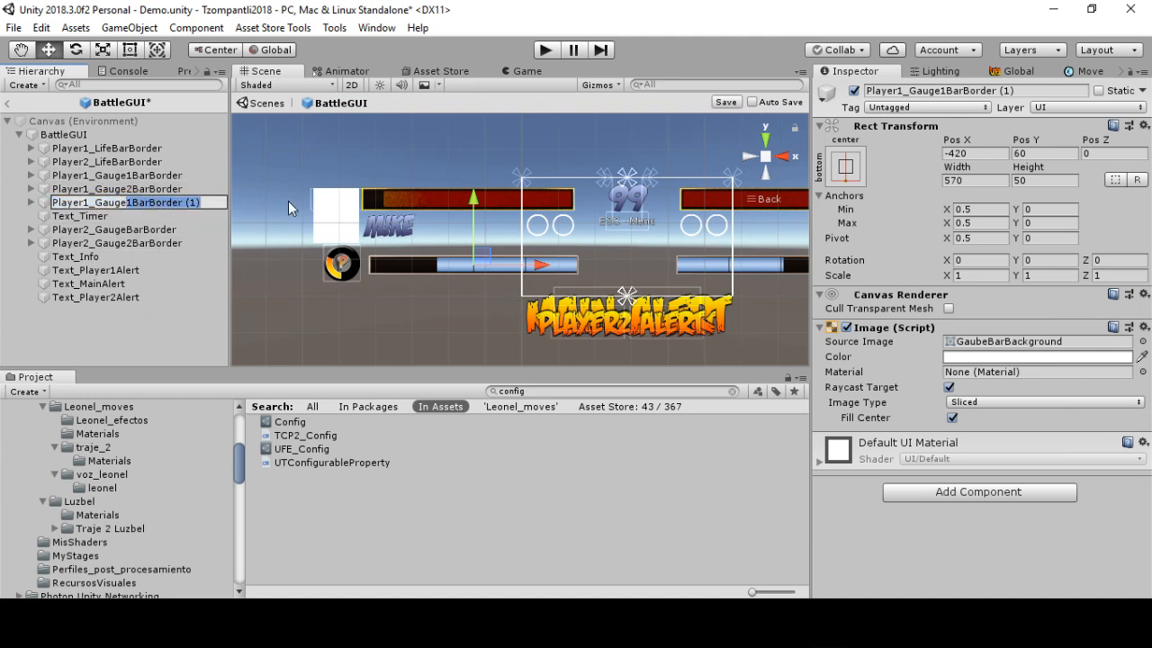
type("3Ba")
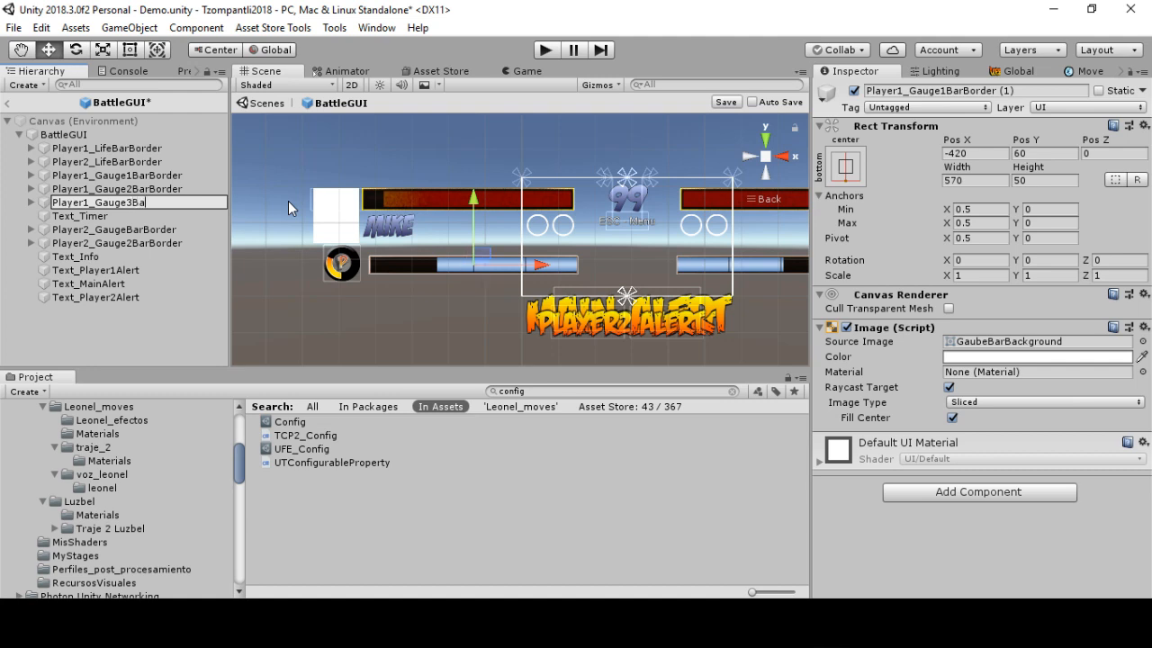
type("rBorder")
key("Return")
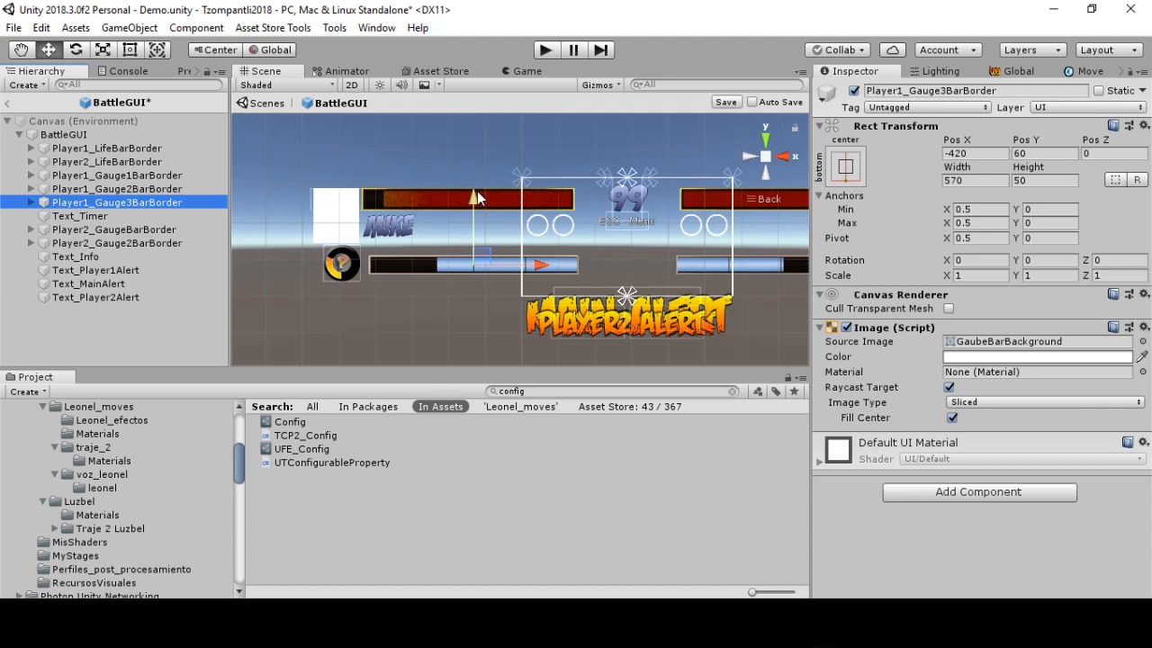
left_click_drag(477, 190, 481, 169)
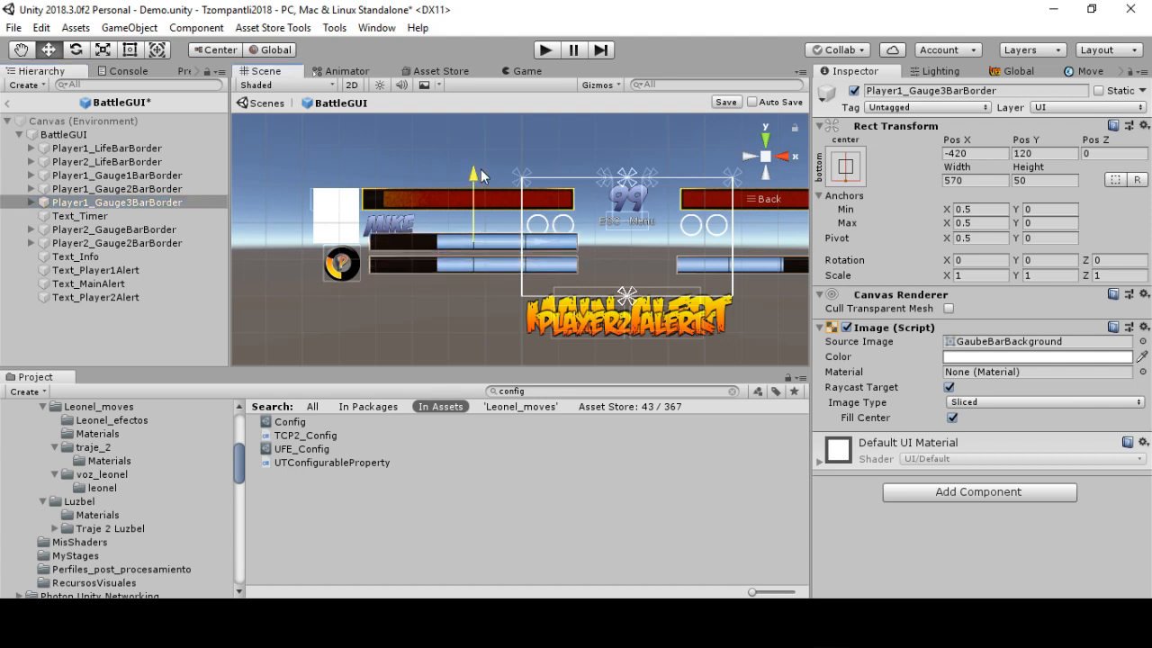
Rename the fill object inside Player1_Gauge3BarBorder as Player1_Gauge3BarFill and collapse the border in the hierarchy
left_click(28, 204)
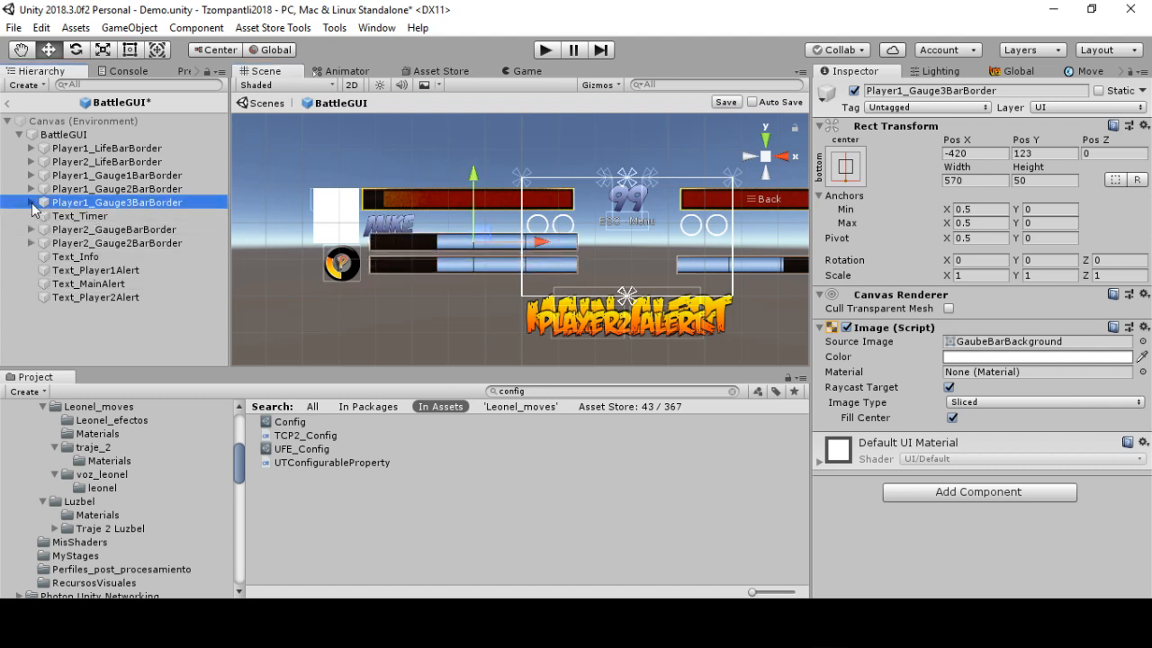
left_click(31, 203)
left_click(119, 216)
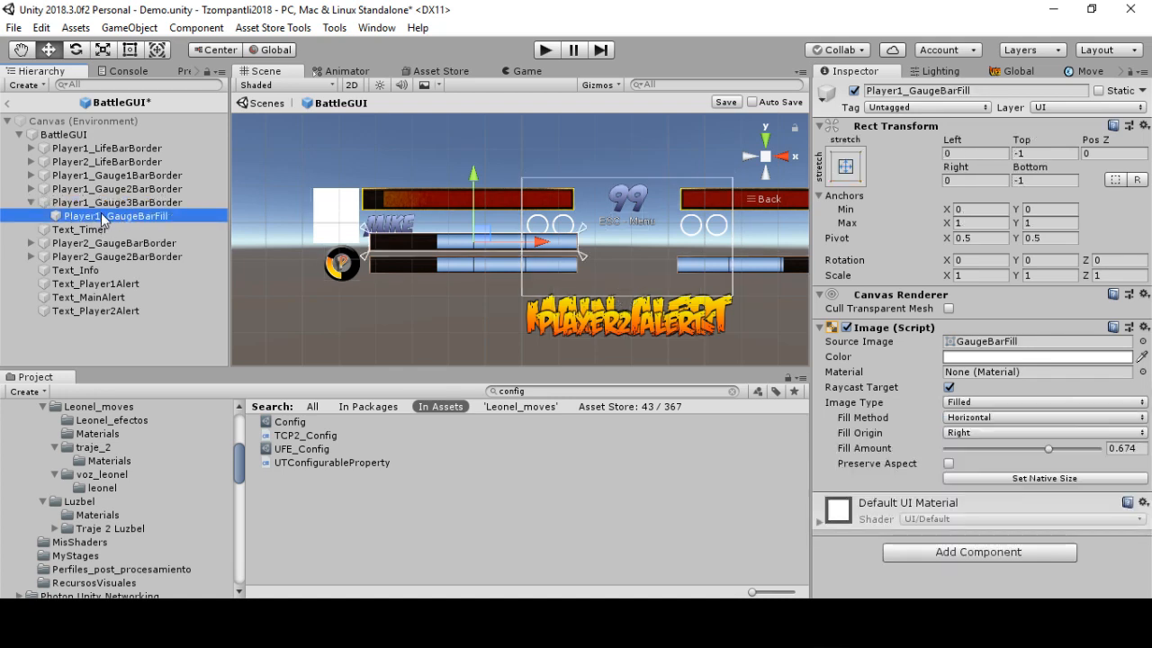
left_click(107, 218)
left_click(137, 216)
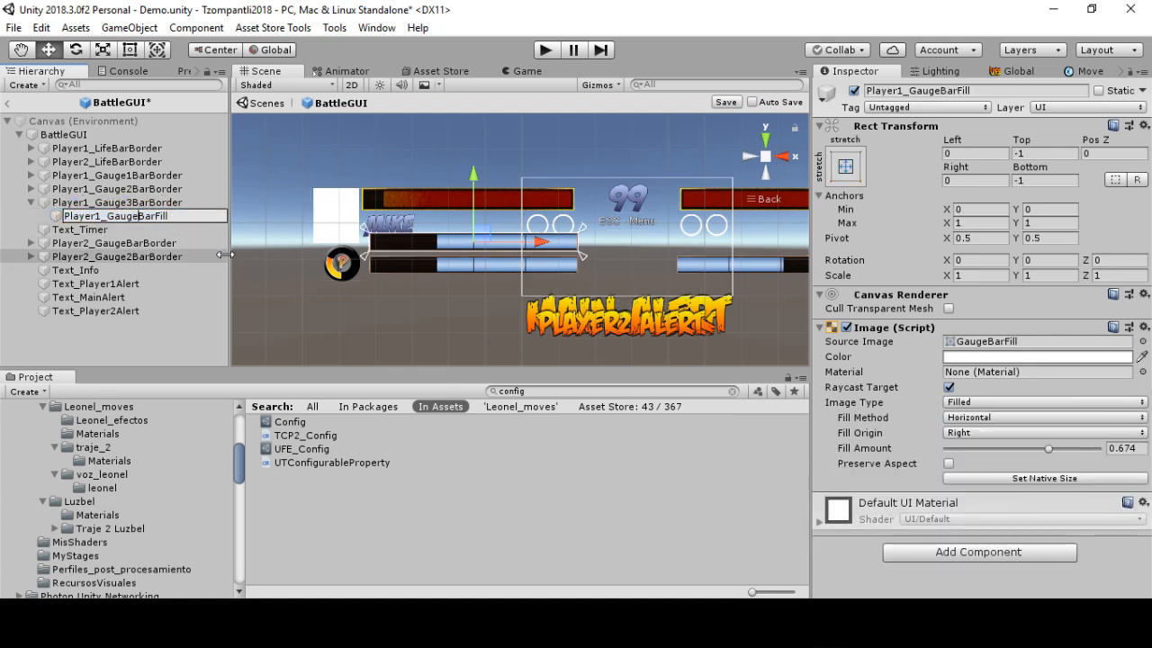
type("3")
key("Return")
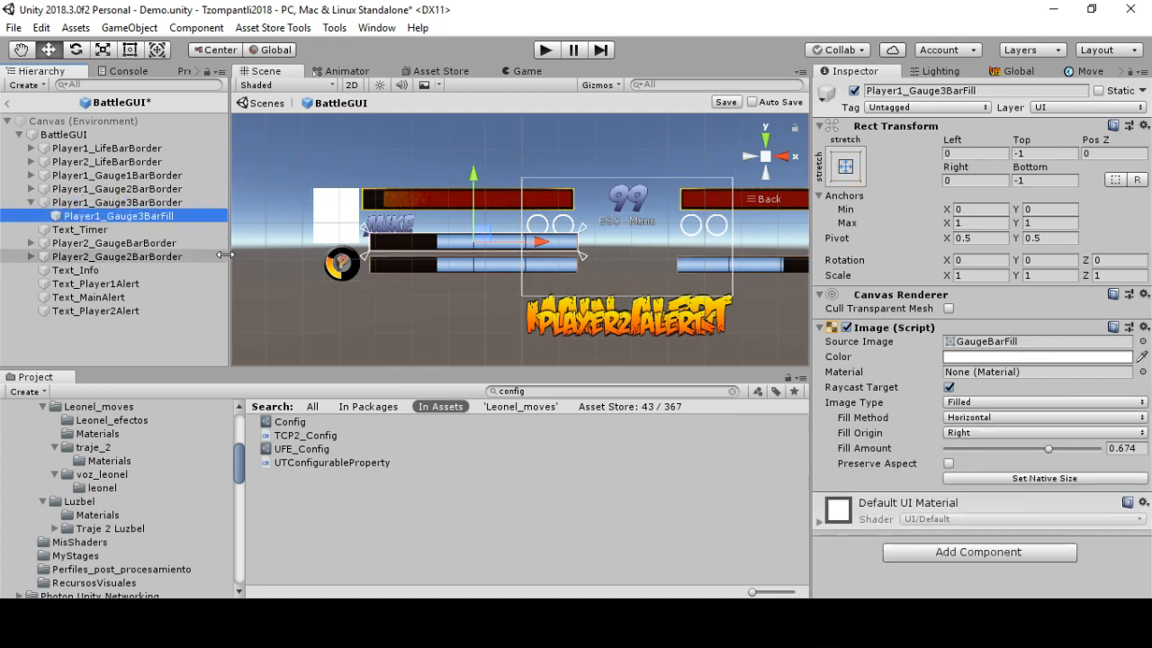
left_click(31, 204)
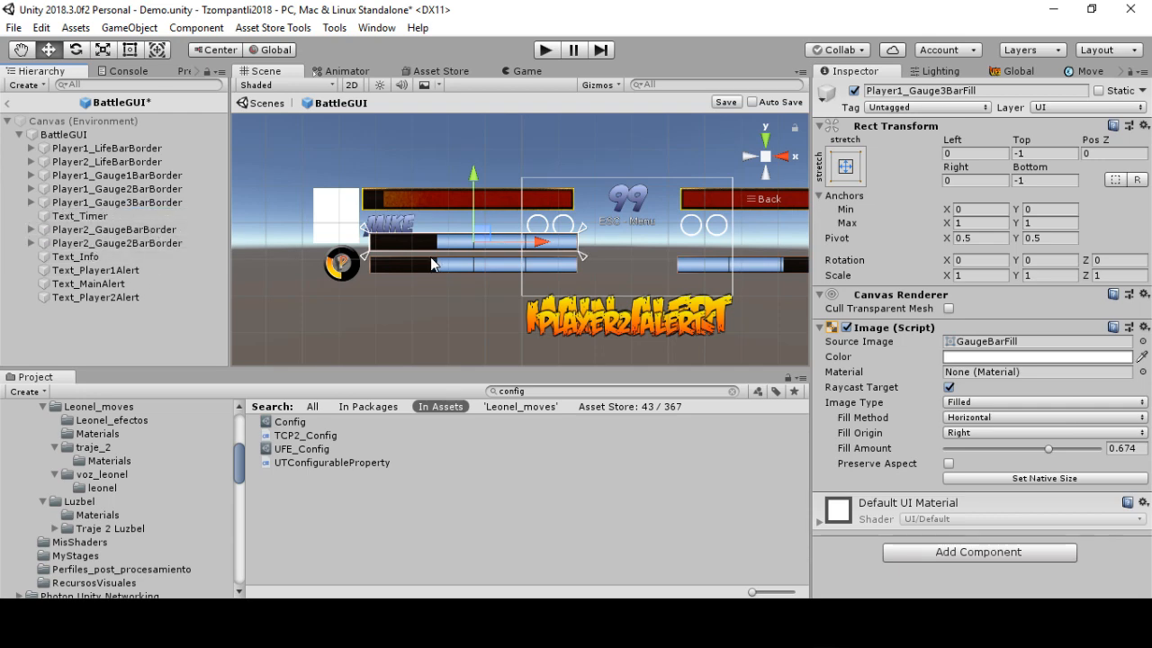
Replace the source image of Player1_Gauge3BarBorder with the bullet_magazine sprite
scroll(473, 269, "up", 3)
scroll(453, 272, "up", 2)
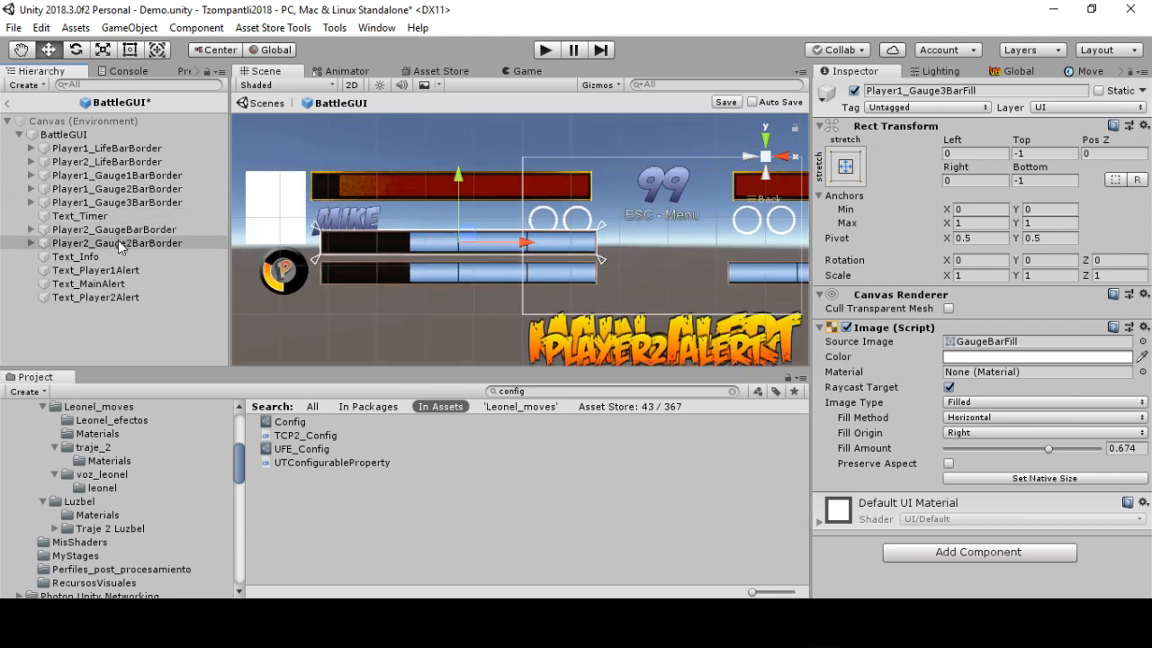
left_click(124, 203)
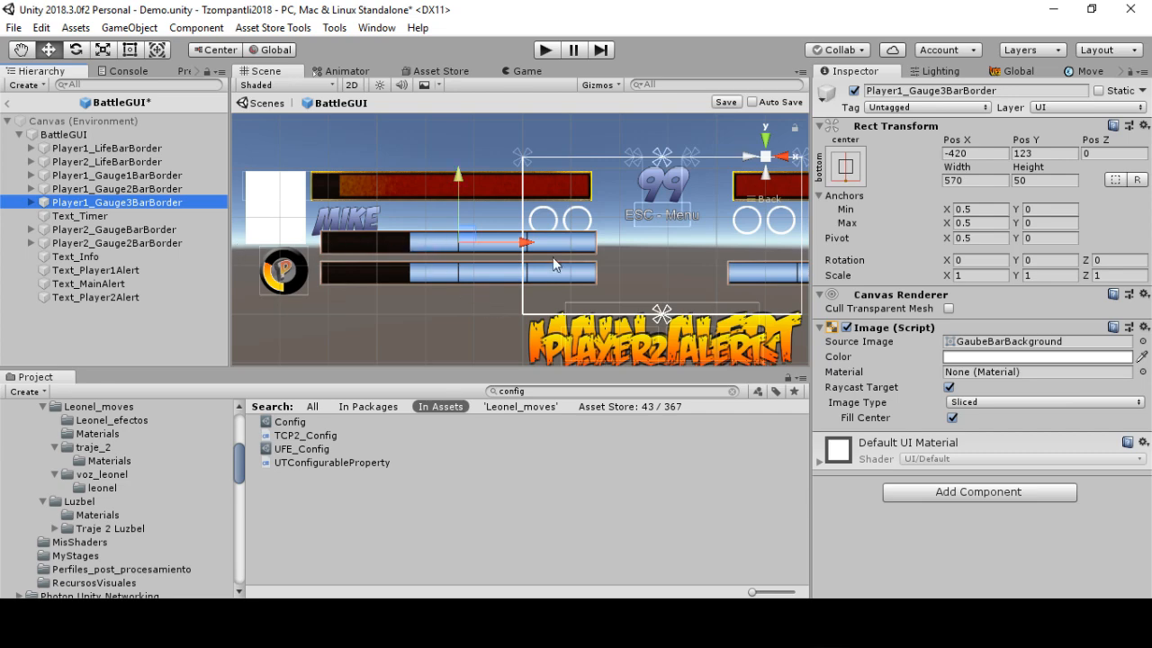
left_click(1016, 344)
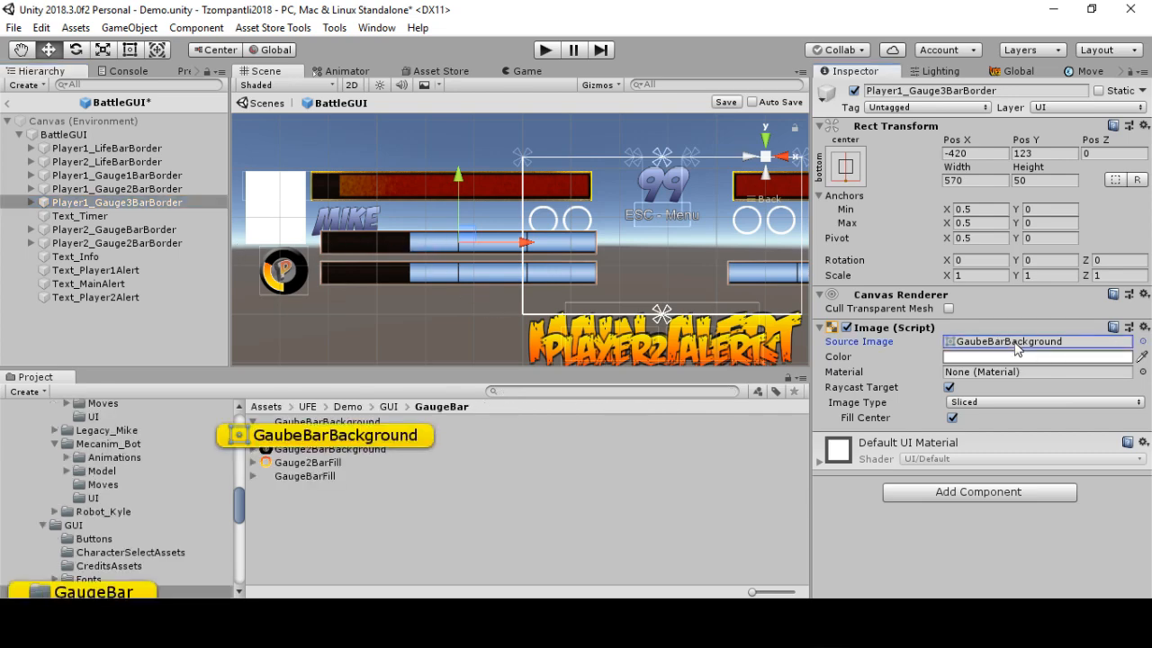
left_click(1143, 342)
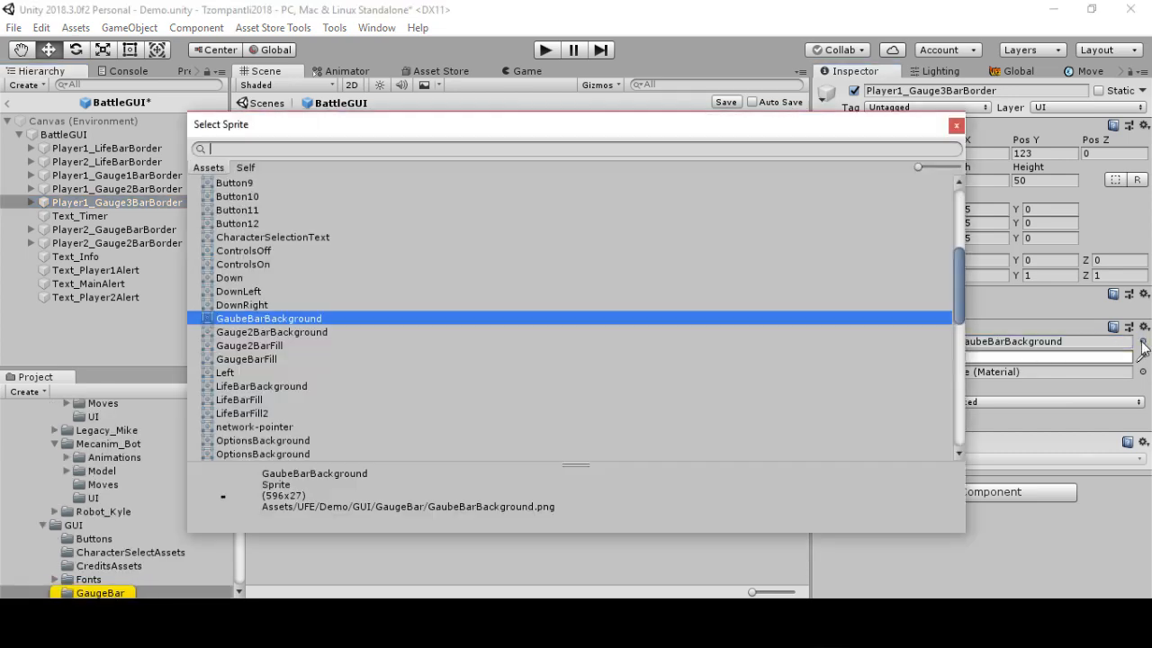
type("maga")
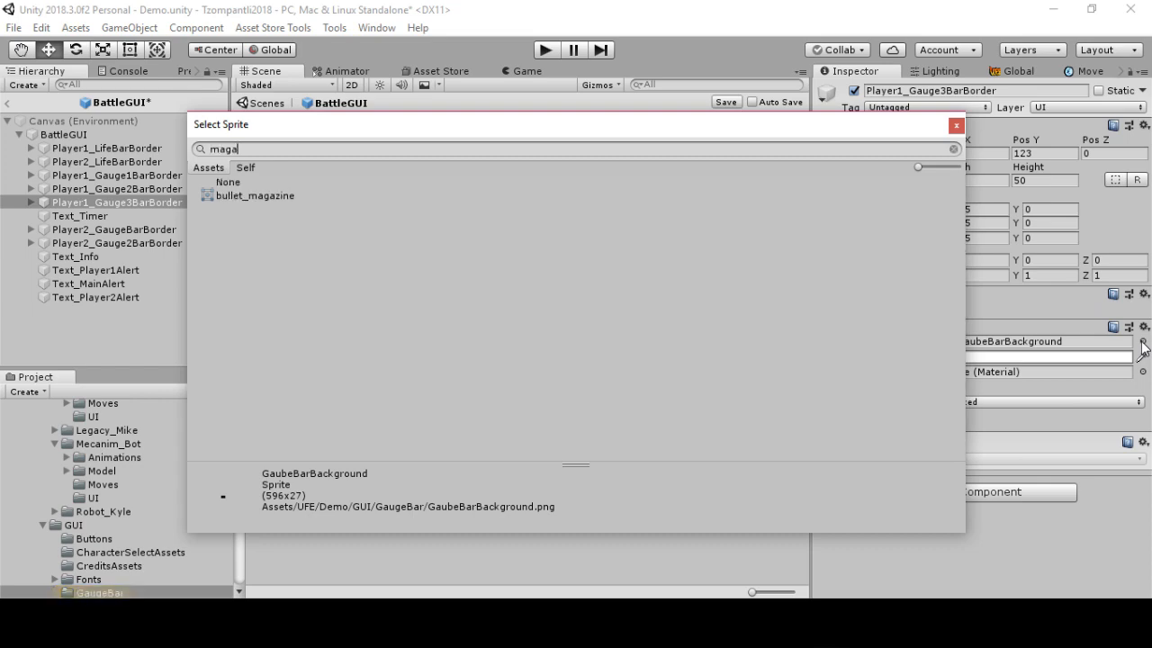
key("Down")
key("Return")
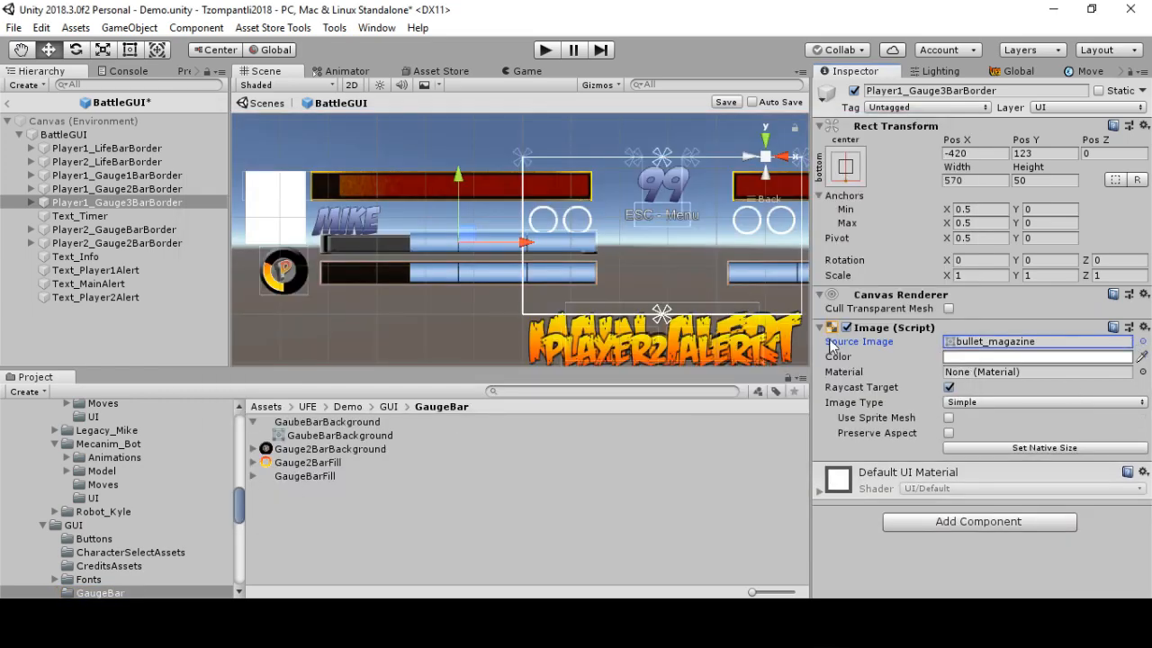
Locate the bullet_magazine sprite in the project, preview it in an enlarged view and inspect its texture import settings
left_click(958, 341)
left_click(302, 449)
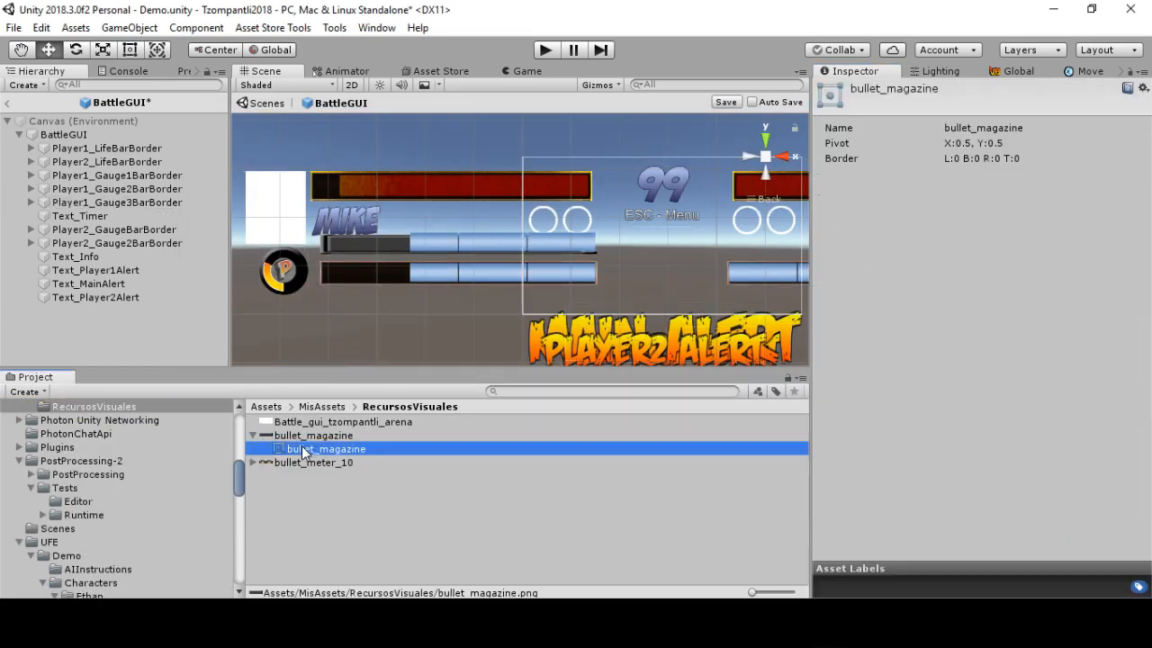
left_click(183, 71)
left_click_drag(230, 234, 416, 236)
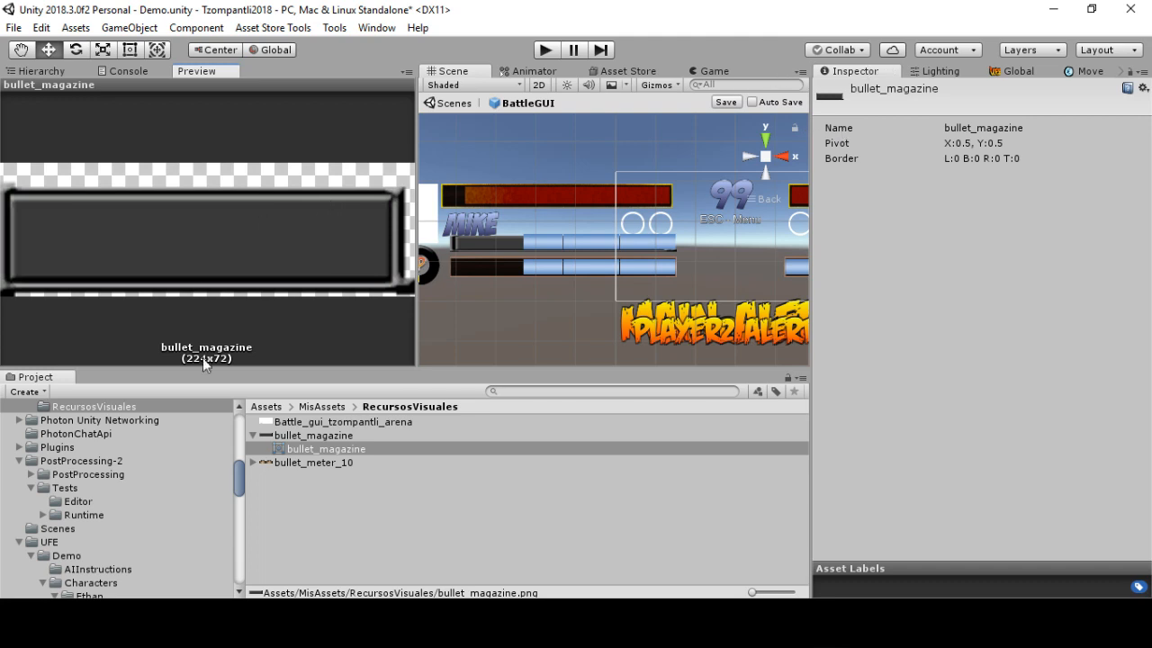
left_click(306, 436)
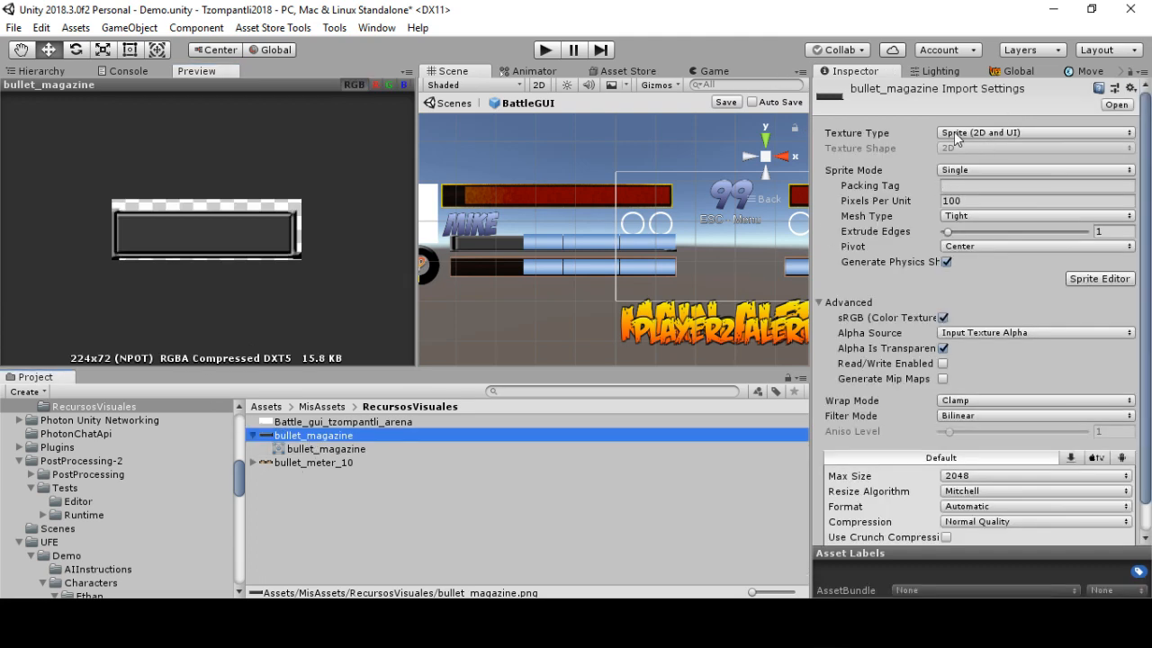
Shrink Player1_Gauge3BarBorder with the Rect tool to about 163 wide and 43 high, keeping its left end in place
left_click(45, 71)
left_click(134, 205)
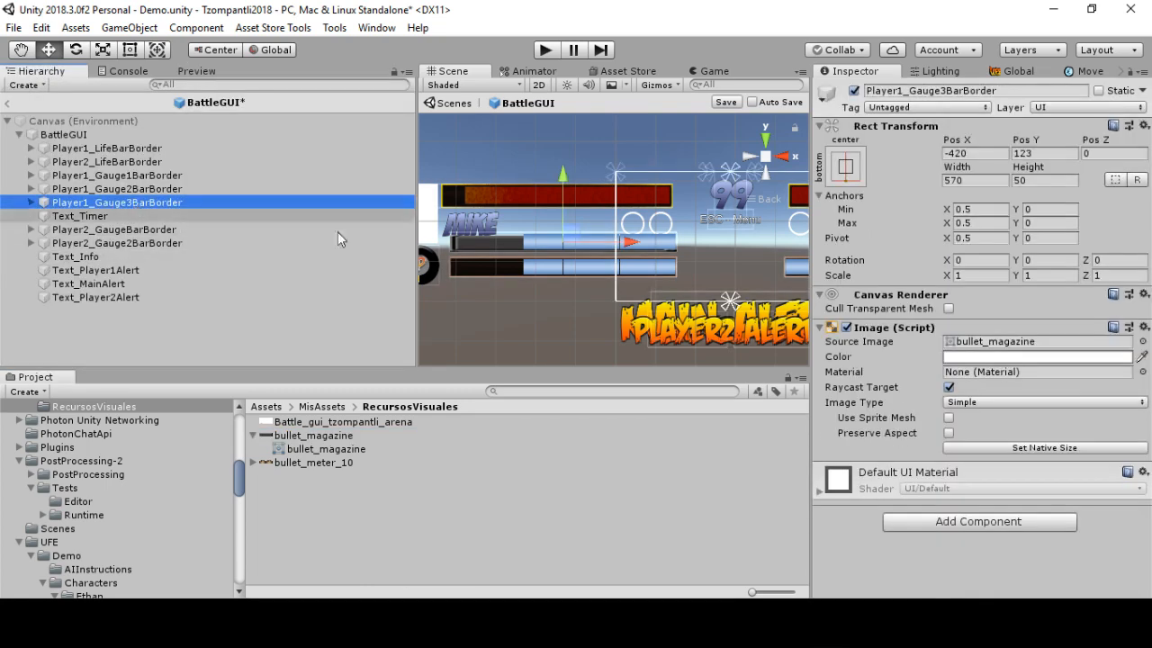
scroll(543, 248, "up", 3)
middle_click_drag(586, 260, 667, 270)
scroll(601, 257, "up", 4)
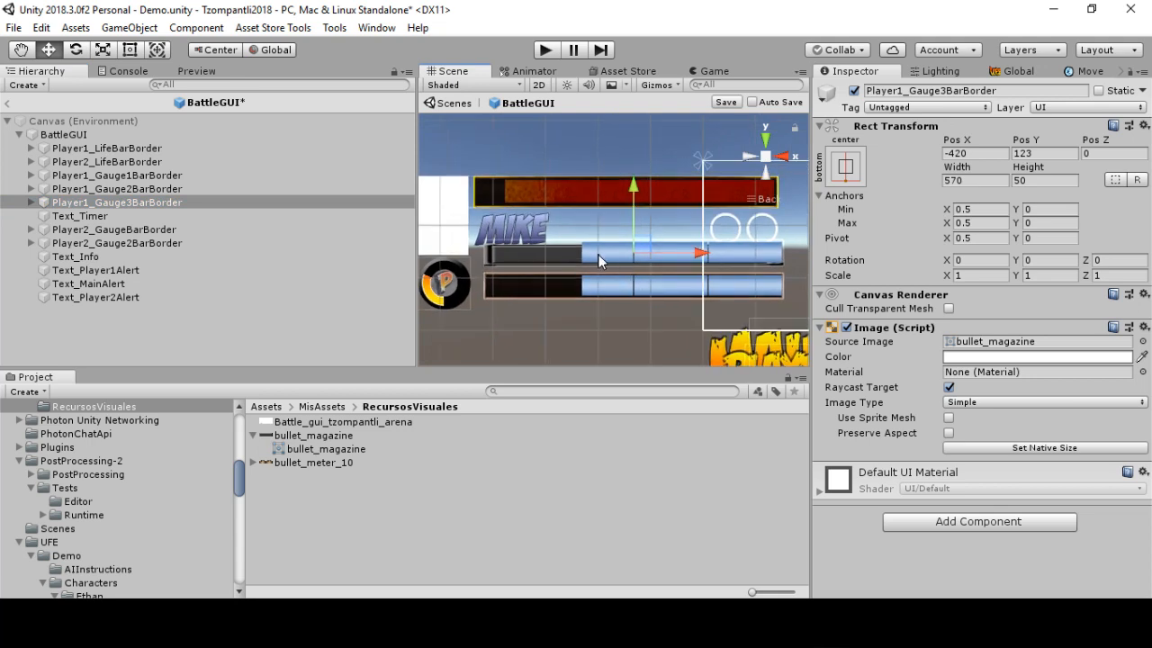
scroll(615, 207, "down", 4)
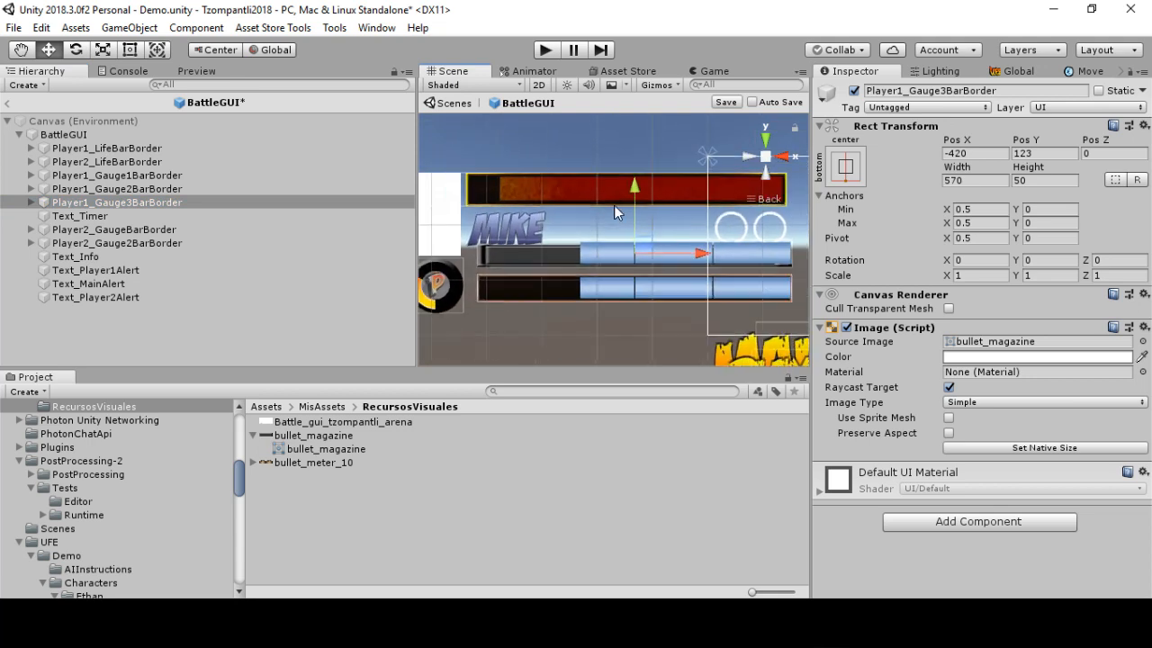
left_click(130, 51)
left_click_drag(767, 254, 573, 252)
scroll(585, 254, "up", 3)
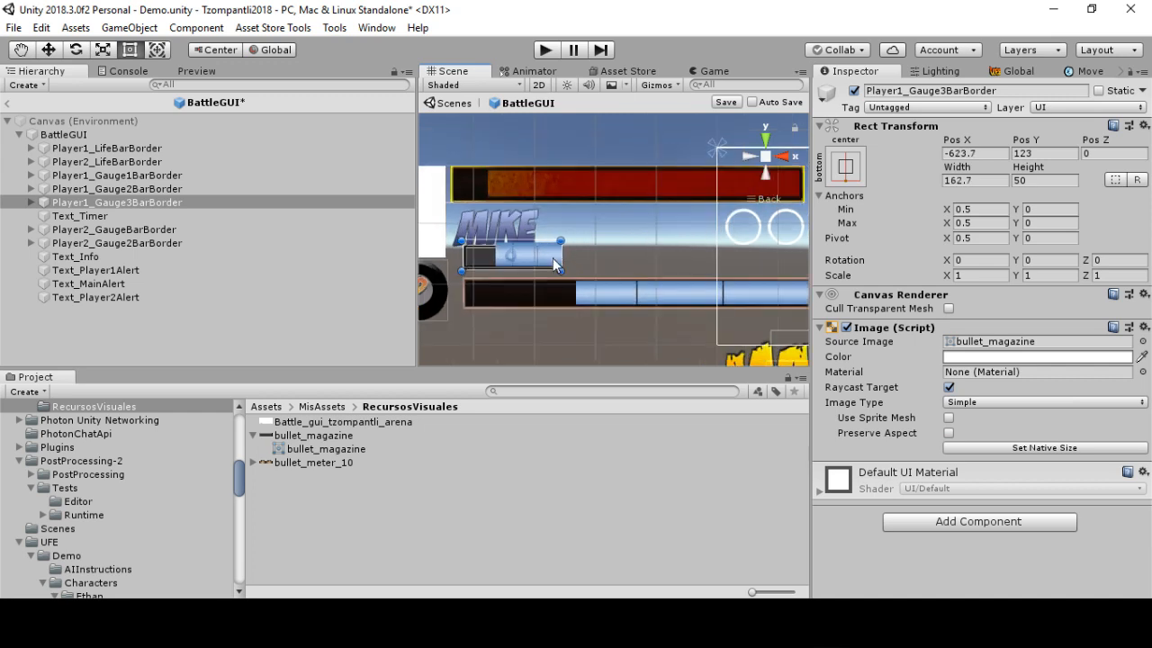
left_click_drag(585, 230, 585, 237)
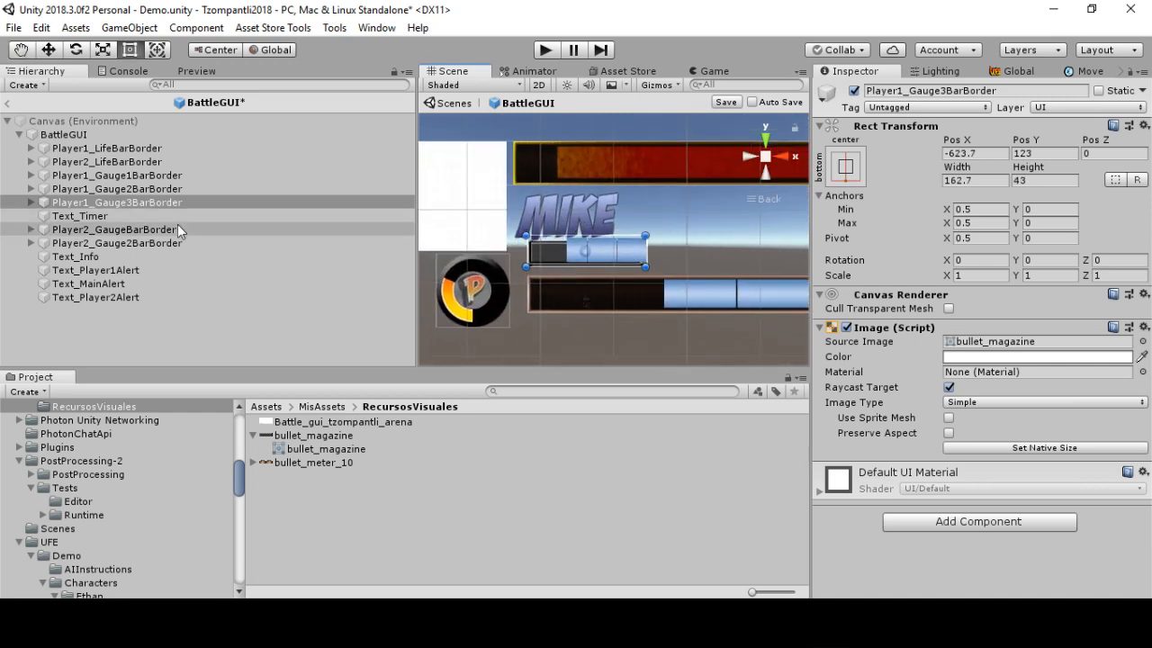
Replace the source image of Player1_Gauge3BarFill with the bullet_meter_10 sprite
left_click(30, 202)
left_click(108, 217)
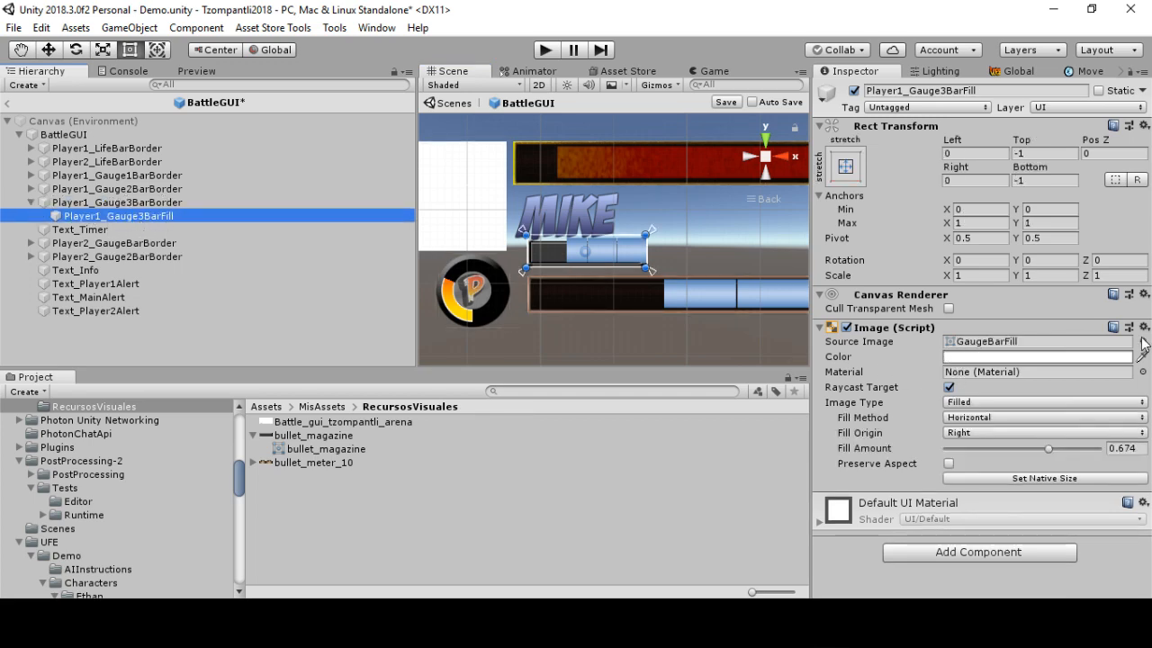
left_click(1142, 342)
type("bulle")
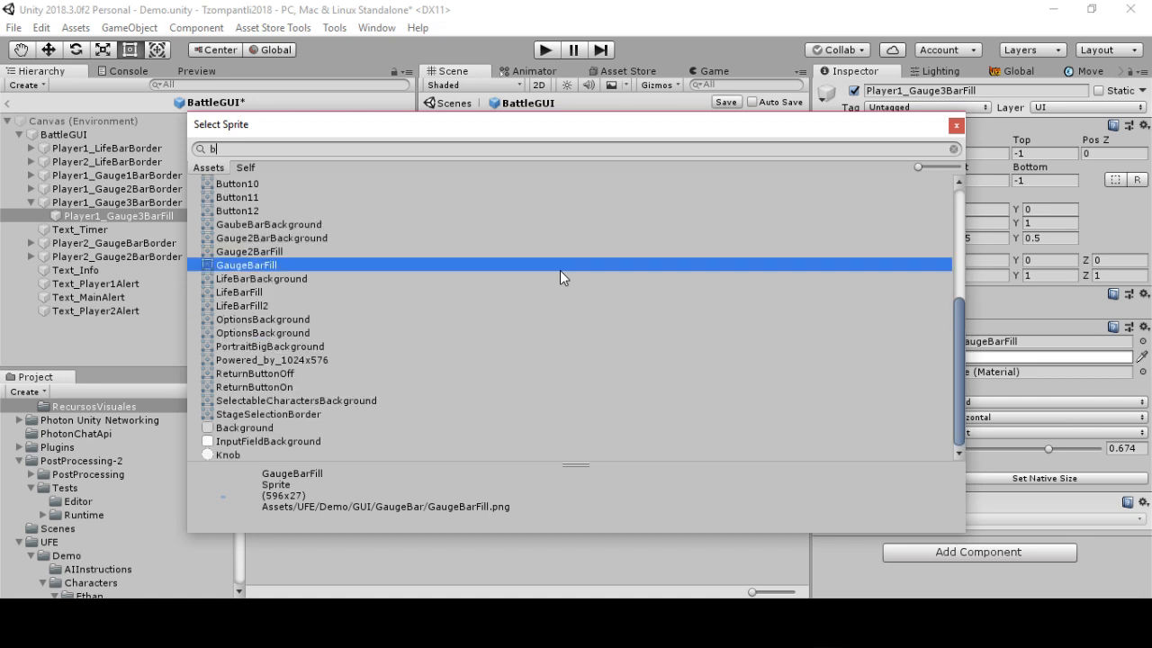
key("Down")
key("Down")
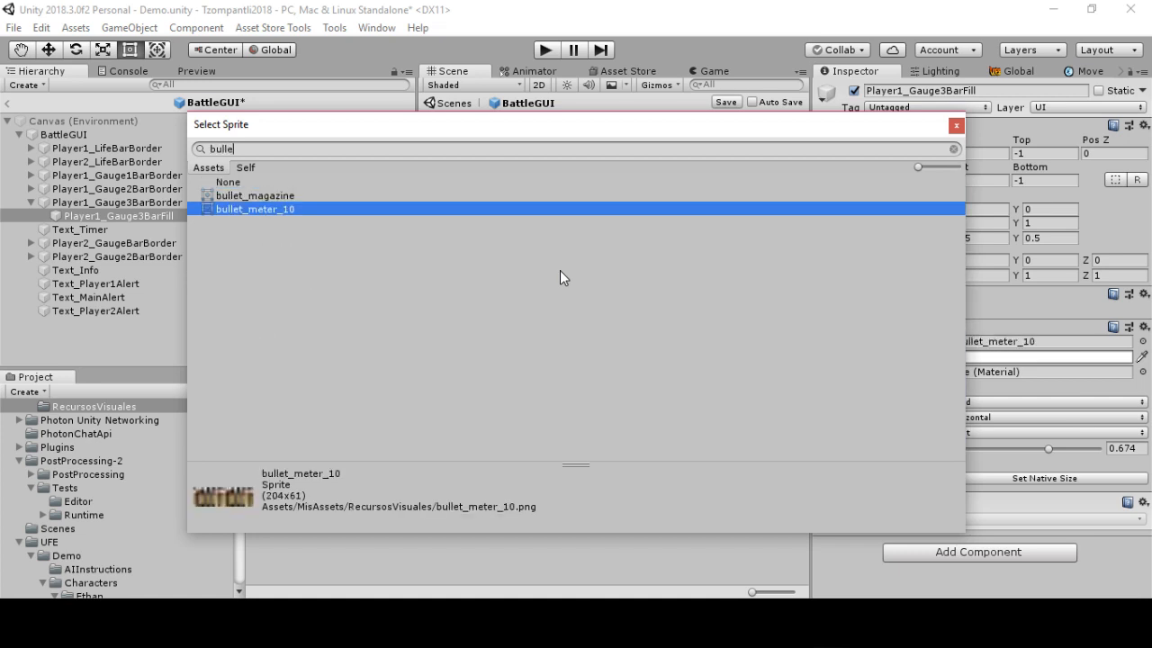
double_click(250, 208)
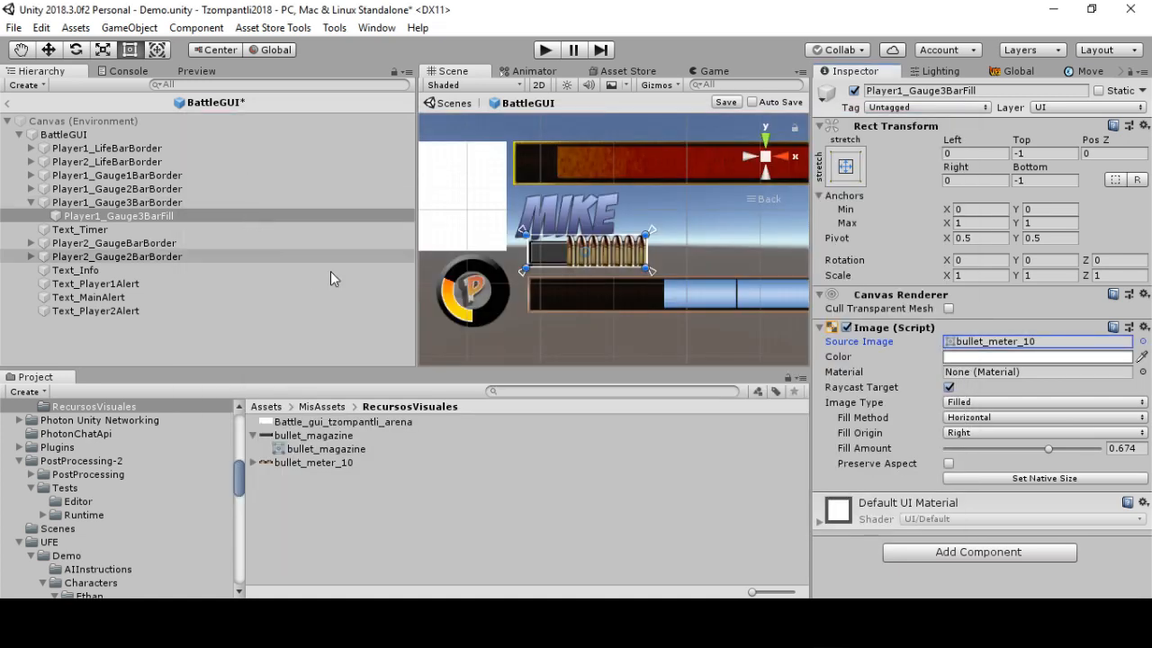
Locate the bullet_meter_10 texture in the project and preview it, then return to the prefab hierarchy
left_click(956, 347)
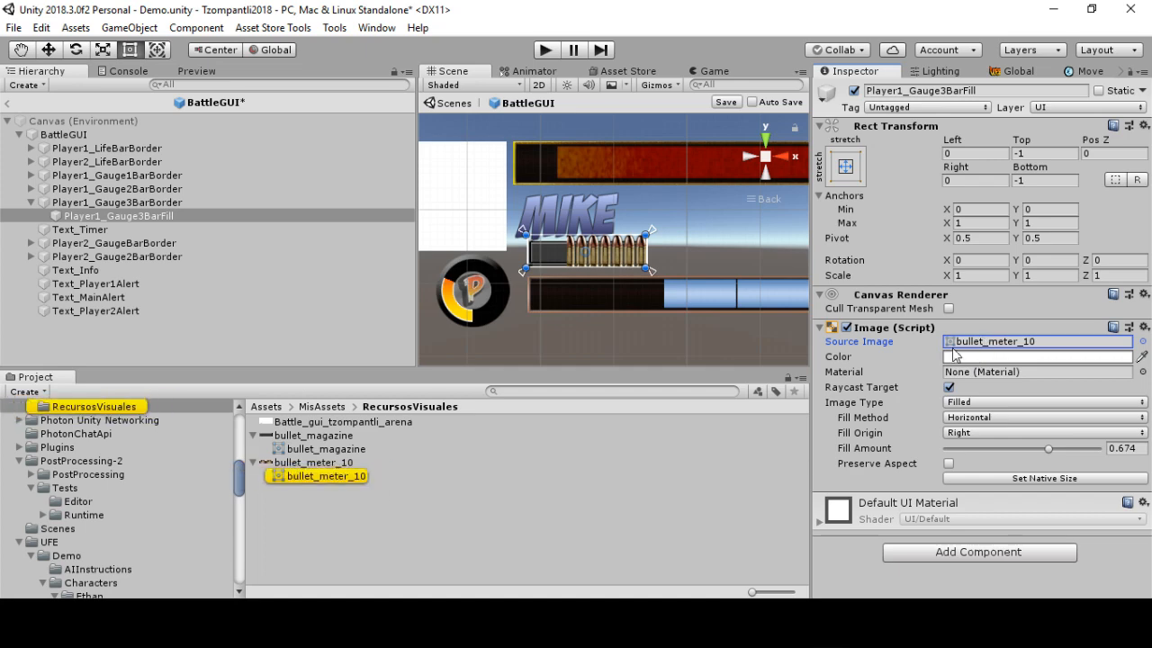
left_click(329, 462)
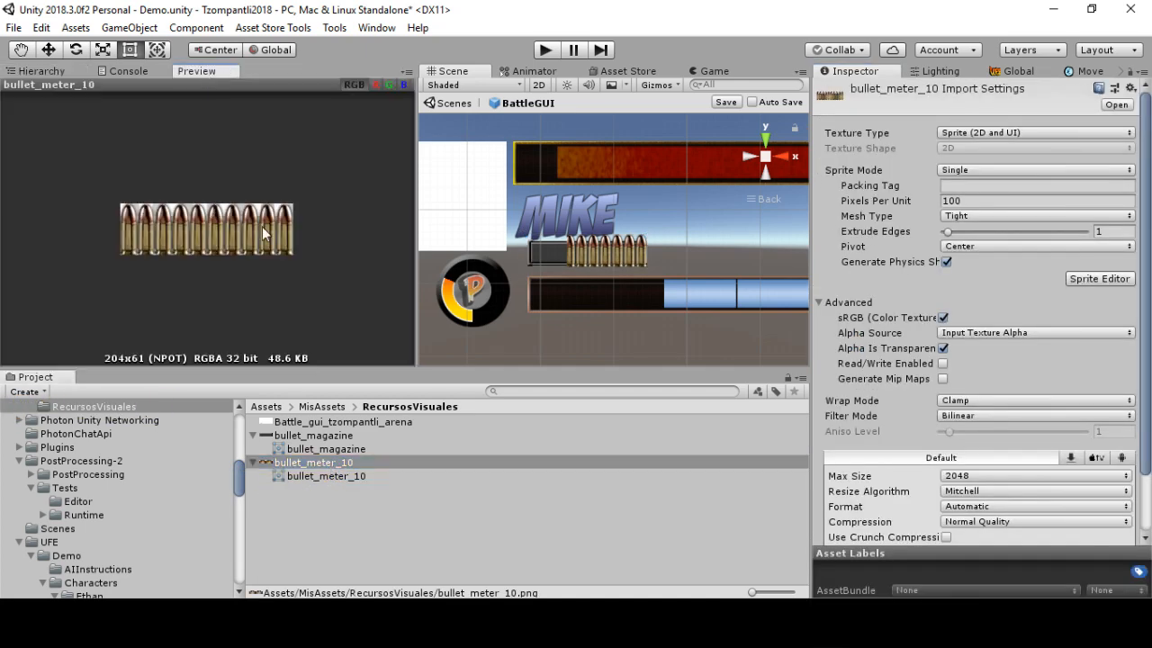
left_click(49, 71)
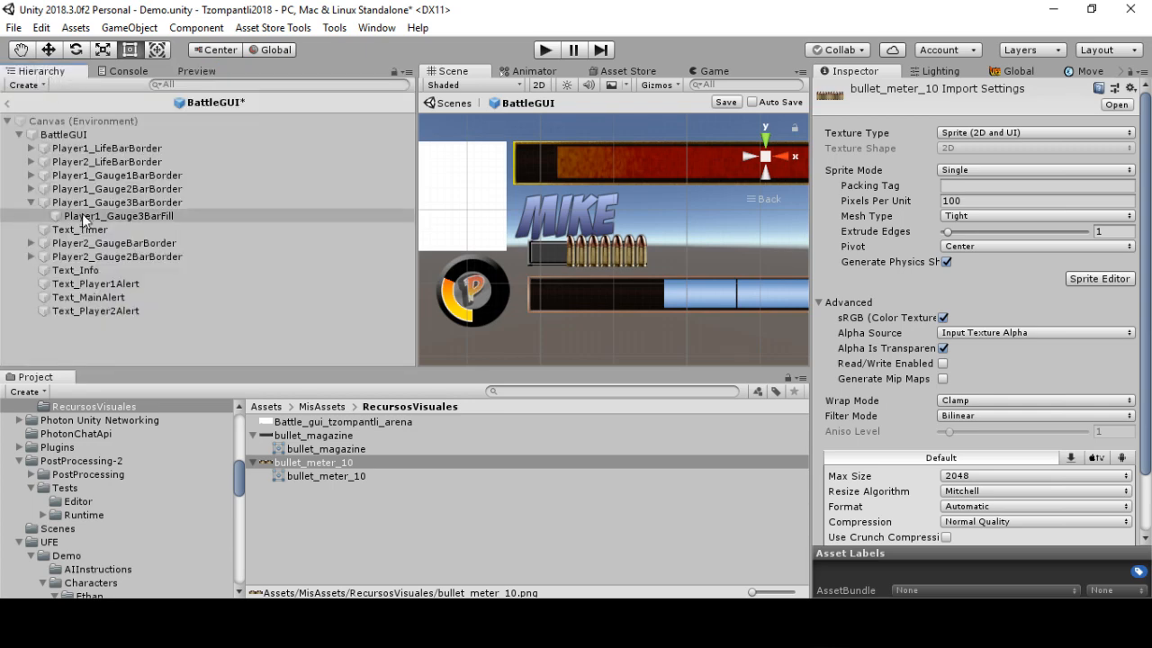
Set the Fill Amount of Player1_Gauge3BarFill to 0.641, then save the BattleGUI prefab and return to the Demo scene
left_click(105, 203)
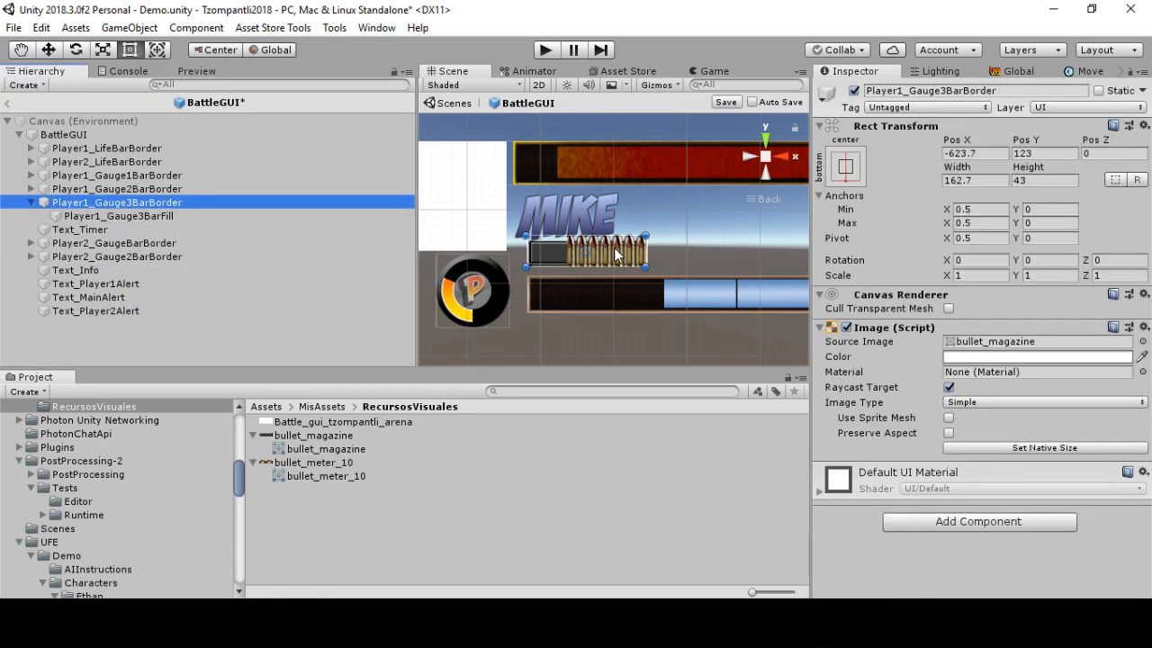
left_click(134, 217)
mouse_move(1050, 448)
left_mouse_down()
mouse_move(1077, 445)
mouse_move(975, 447)
mouse_move(1102, 446)
mouse_move(957, 442)
mouse_move(1044, 439)
left_mouse_up()
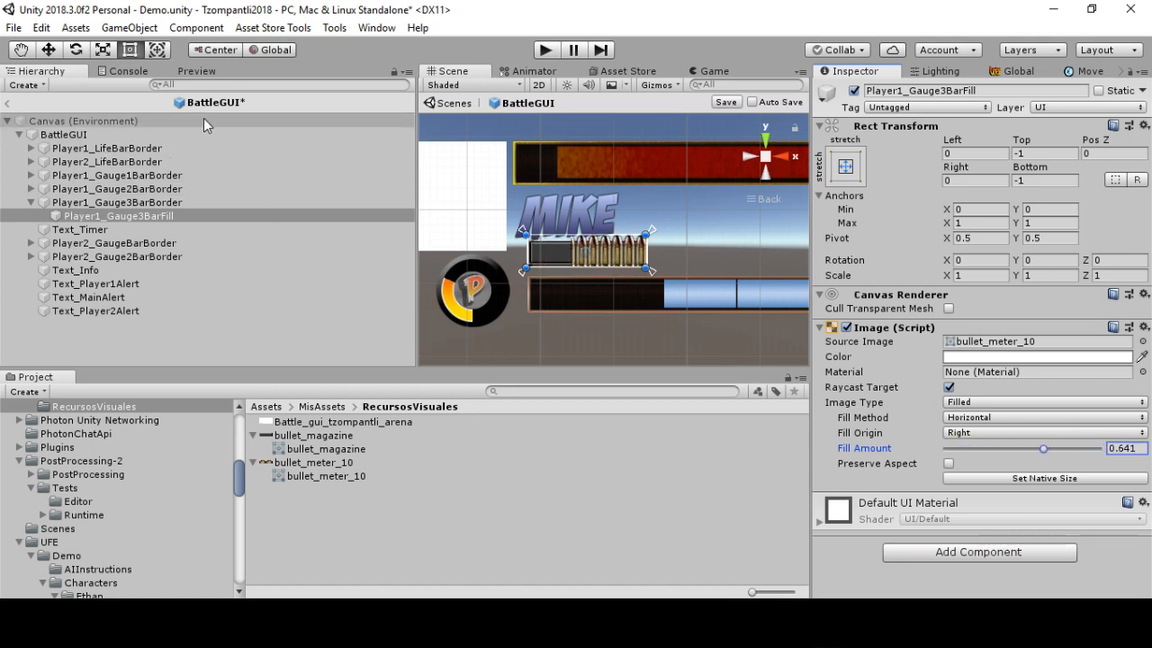
left_click(725, 101)
left_click(8, 108)
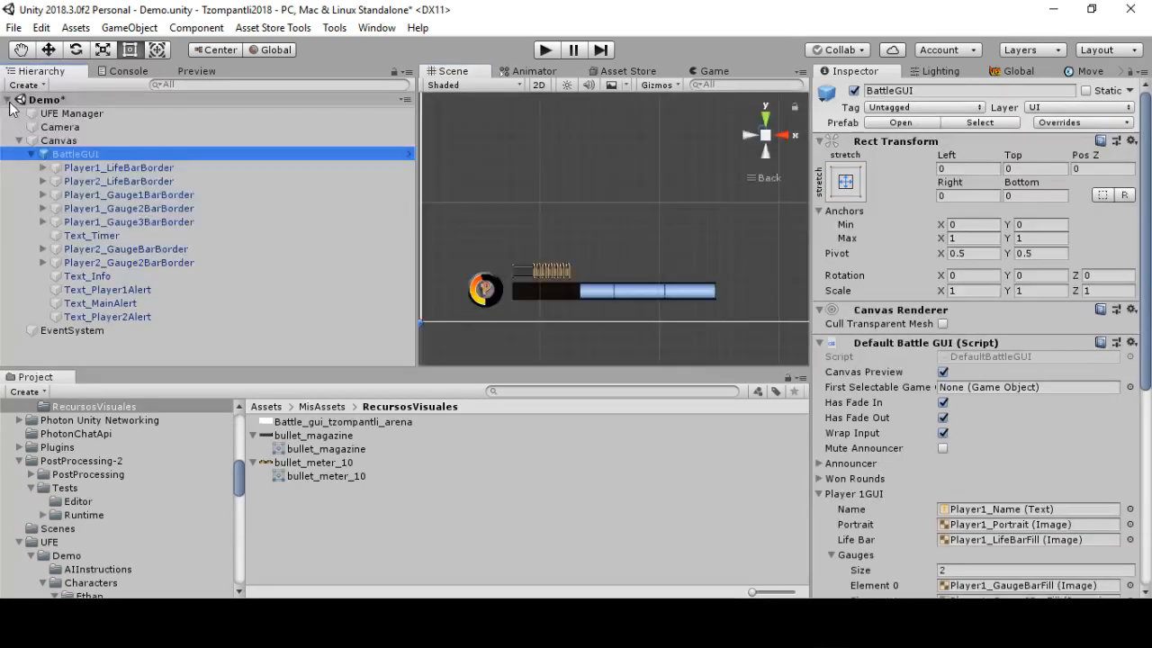
Lower the Fill Amount of Player1_Gauge3BarFill in the Demo scene to 0.502
scroll(574, 282, "up", 3)
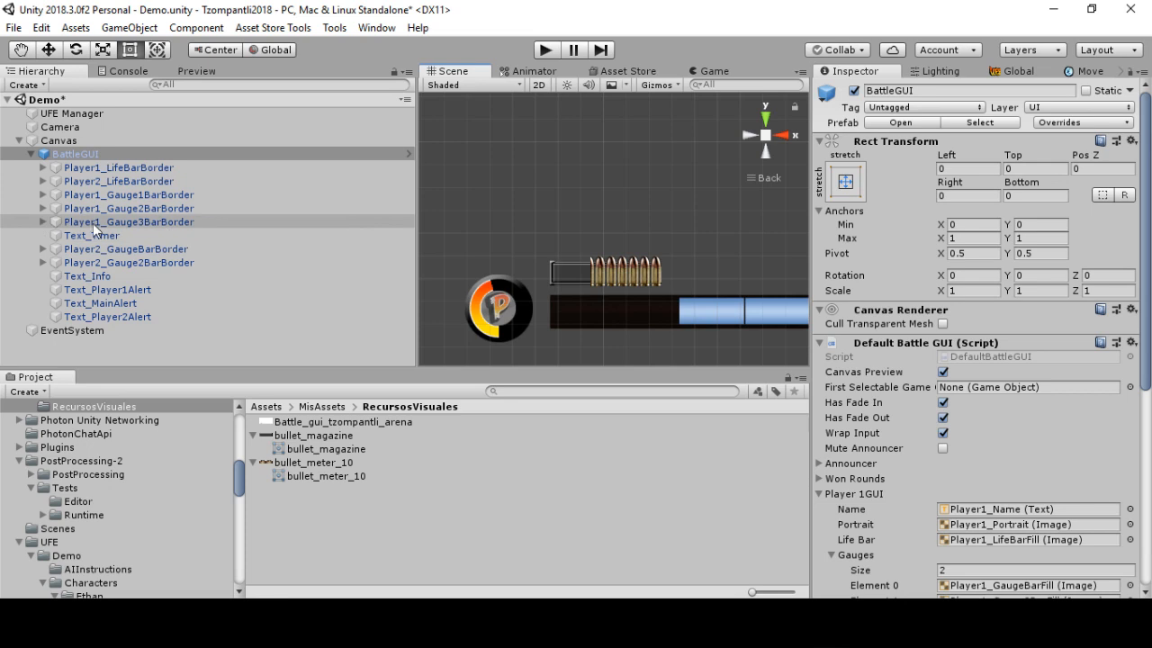
left_click(43, 221)
left_click(121, 235)
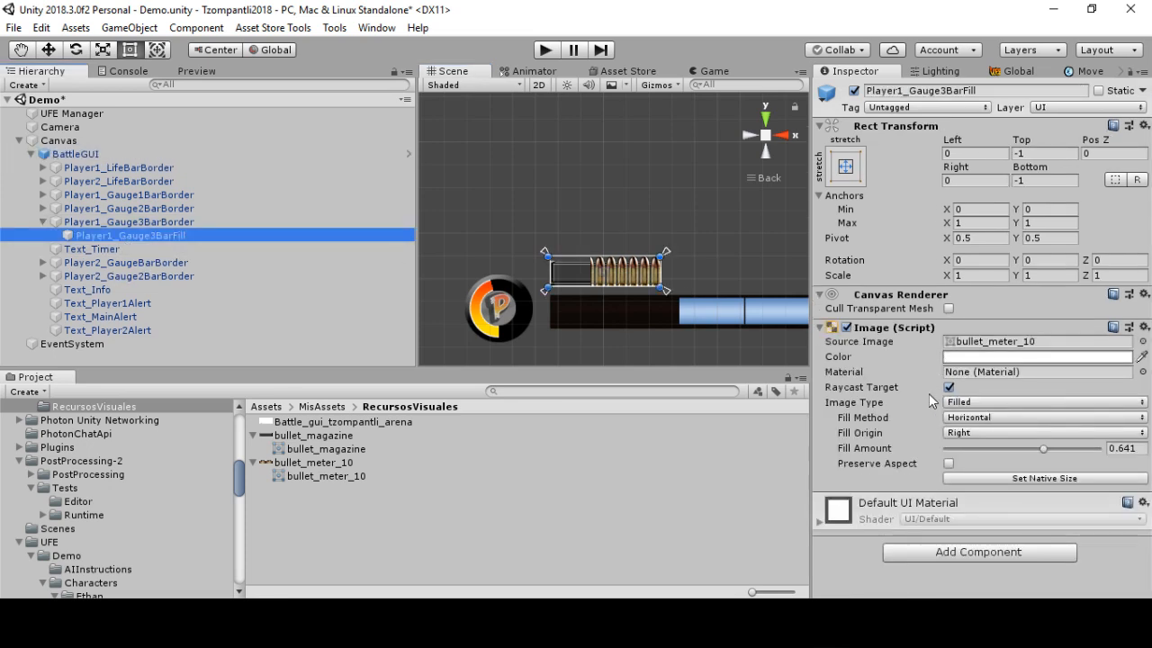
mouse_move(1047, 456)
left_mouse_down()
mouse_move(1094, 446)
mouse_move(974, 450)
mouse_move(1076, 455)
mouse_move(1026, 459)
left_mouse_up()
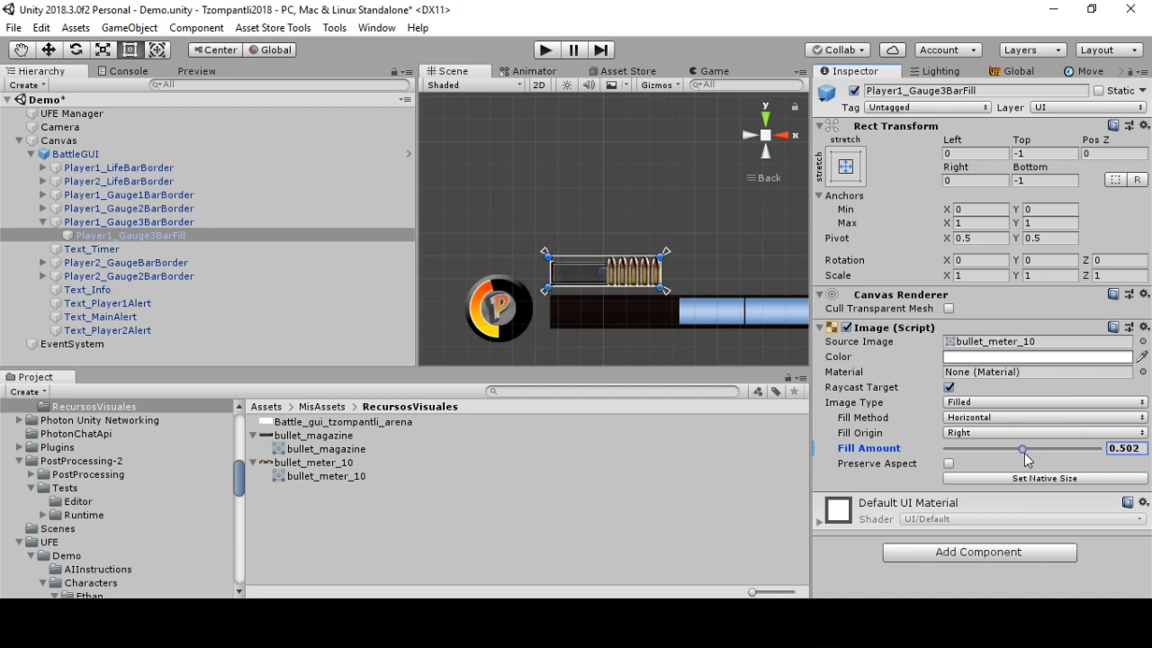
Set the size of Player 1's Gauges list to 3 in BattleGUI's Default Battle GUI script
left_click(75, 154)
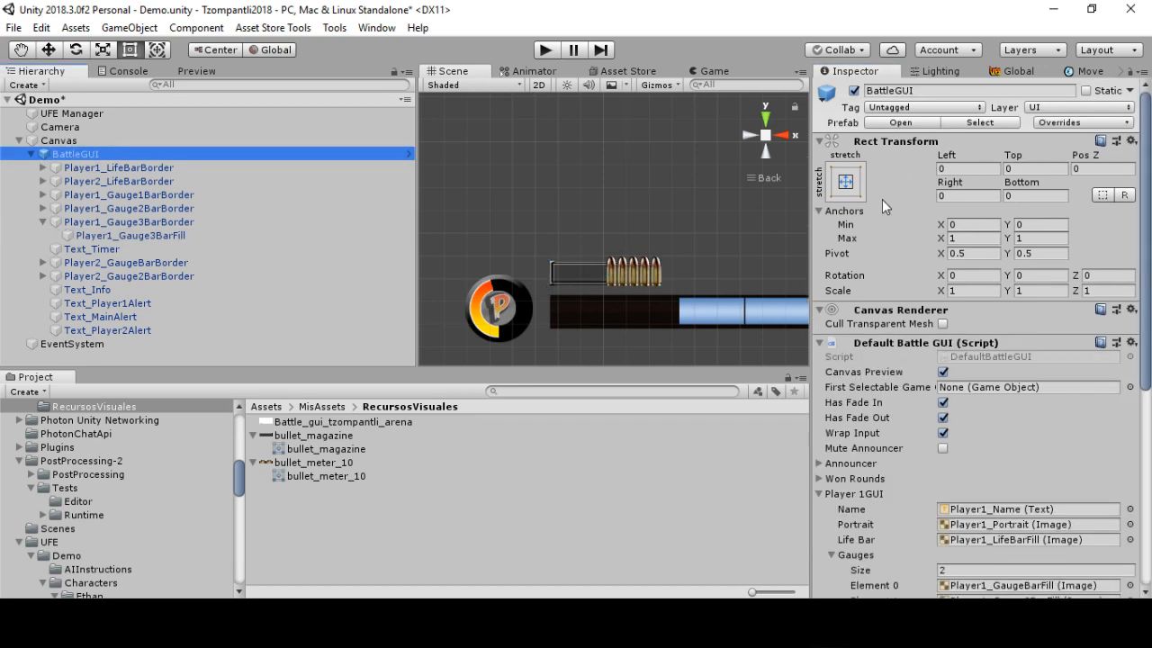
scroll(884, 275, "down", 3)
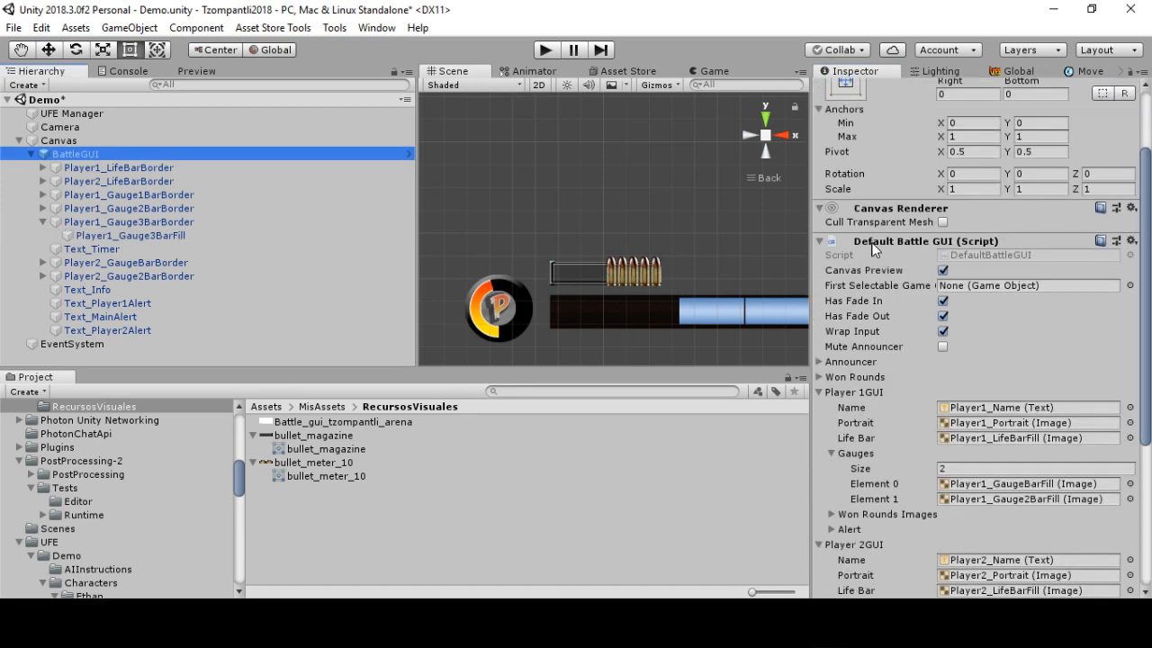
scroll(880, 285, "down", 3)
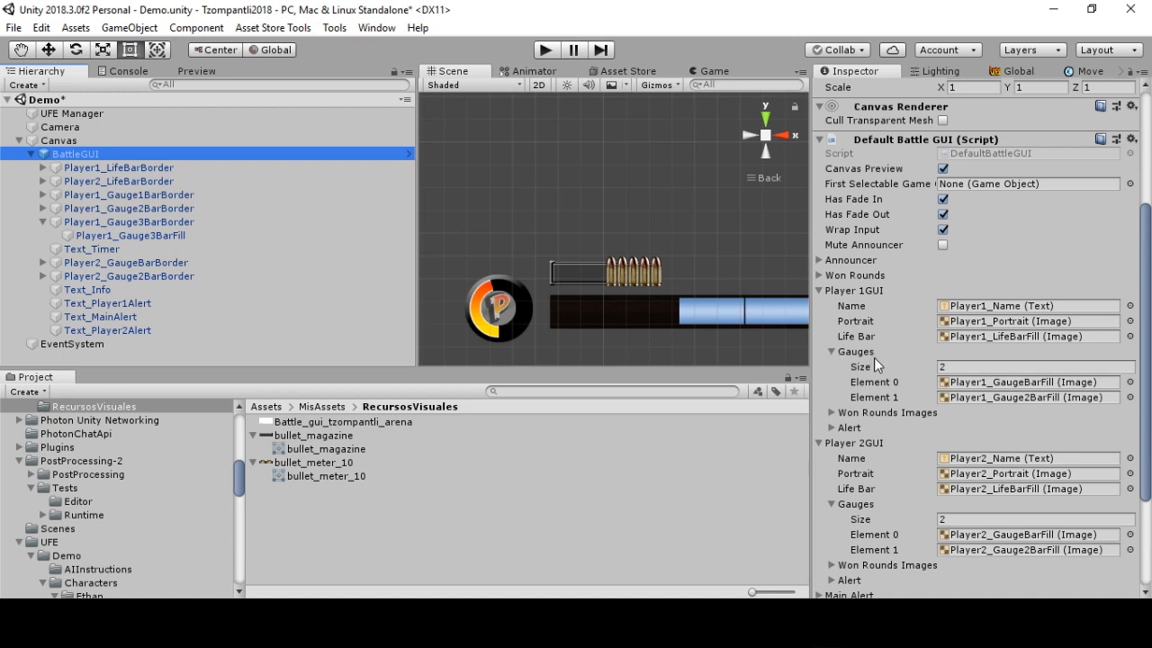
scroll(878, 357, "down", 2)
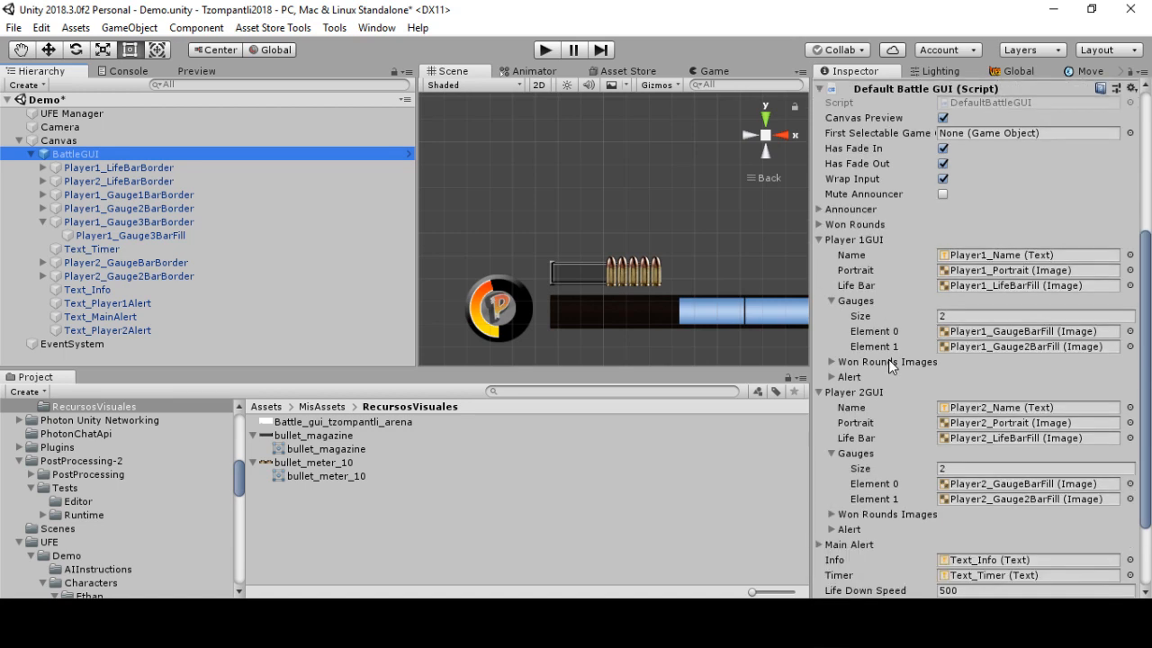
left_click(965, 317)
type("3")
key("Return")
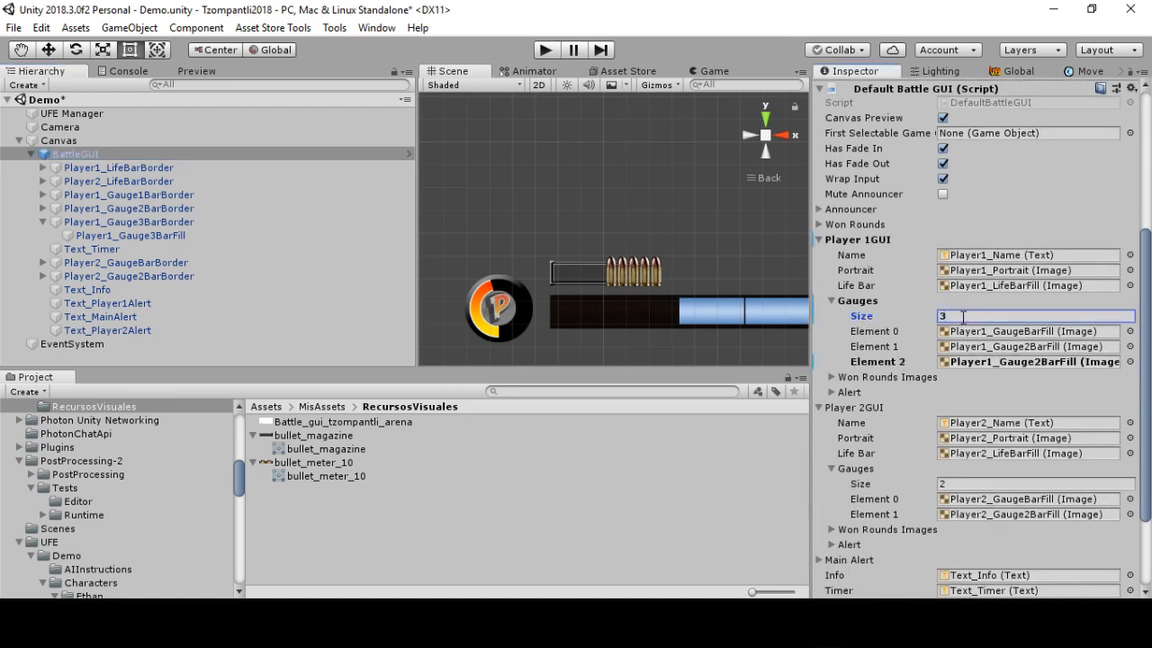
Assign Player1_Gauge3BarFill to Element 2 of Player 1's Gauges list
left_click(1013, 348)
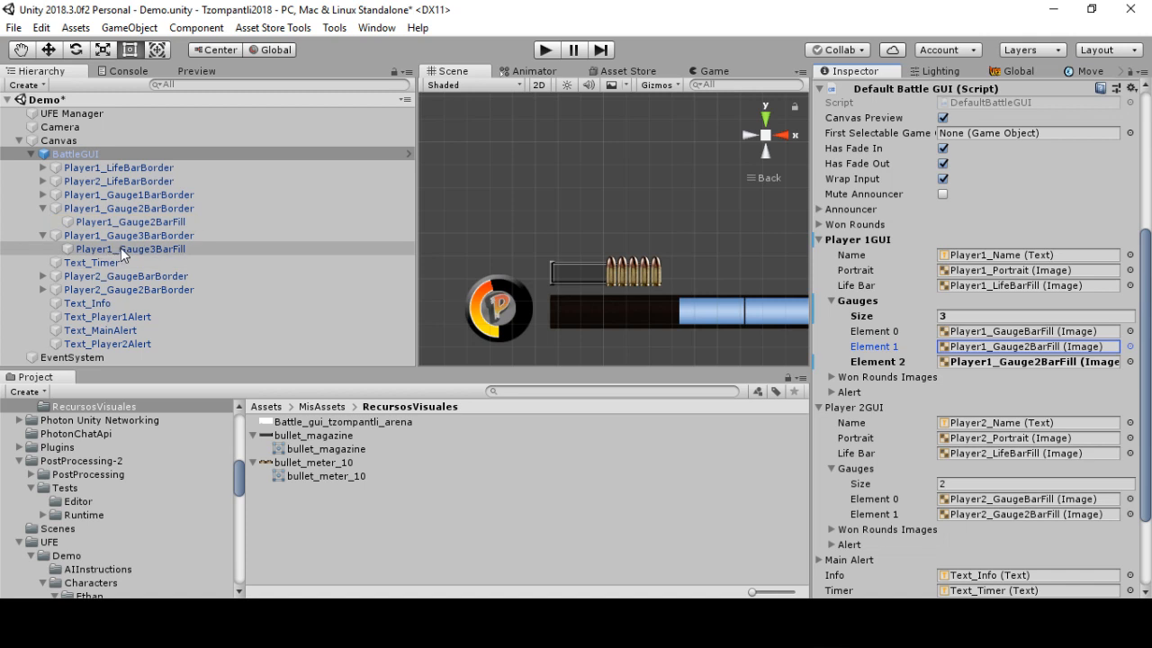
left_click_drag(133, 255, 981, 367)
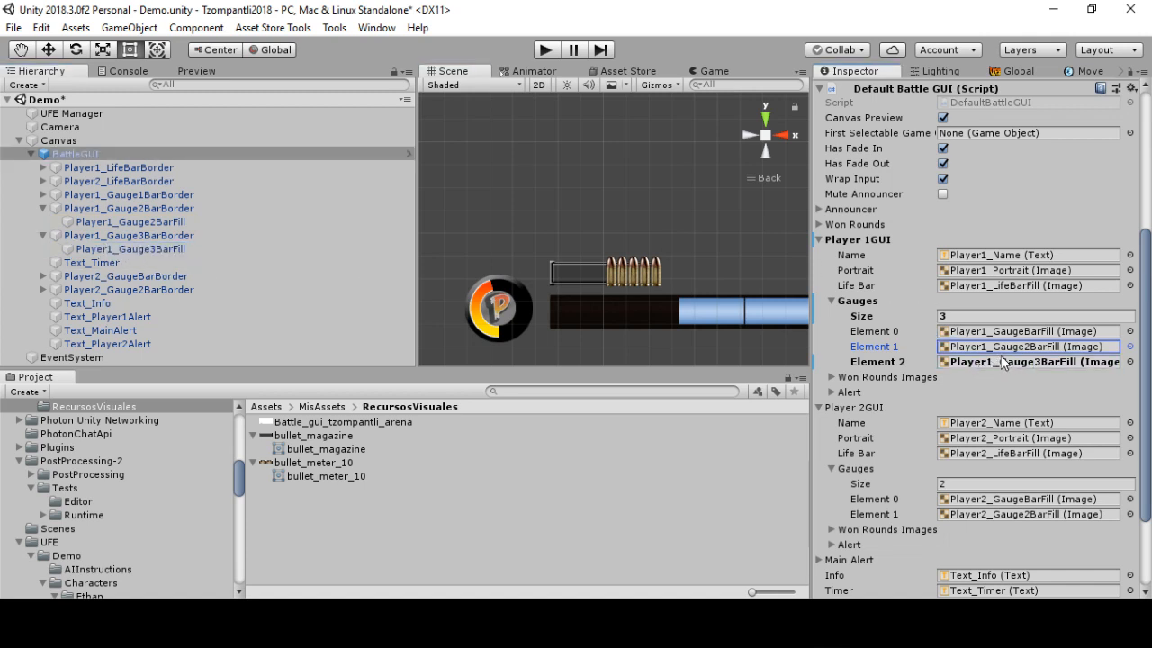
scroll(863, 342, "up", 5)
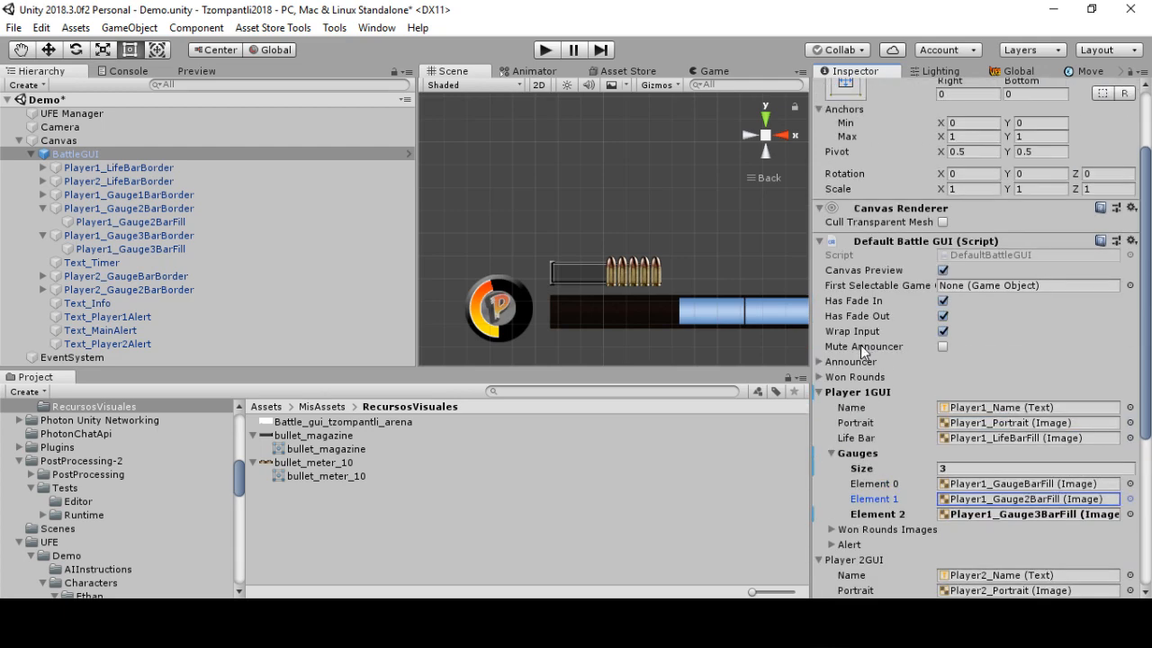
scroll(861, 345, "down", 3)
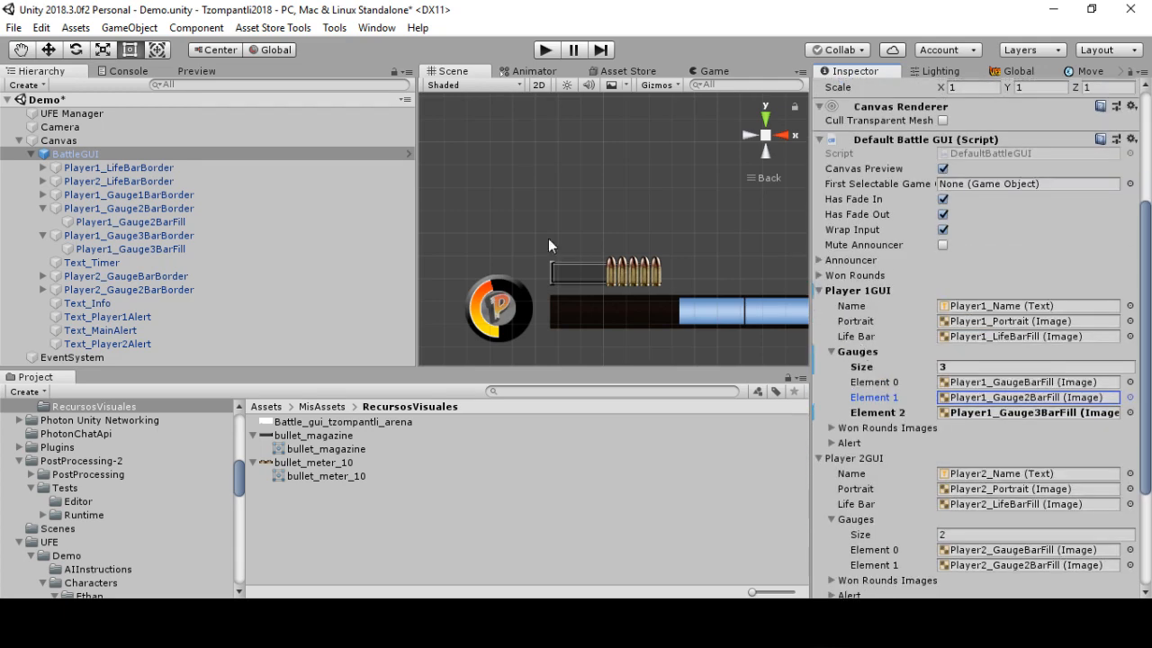
Collapse the Player1_Gauge3BarBorder hierarchy entry and apply all scene overrides to the BattleGUI prefab
left_click(42, 235)
left_click(42, 208)
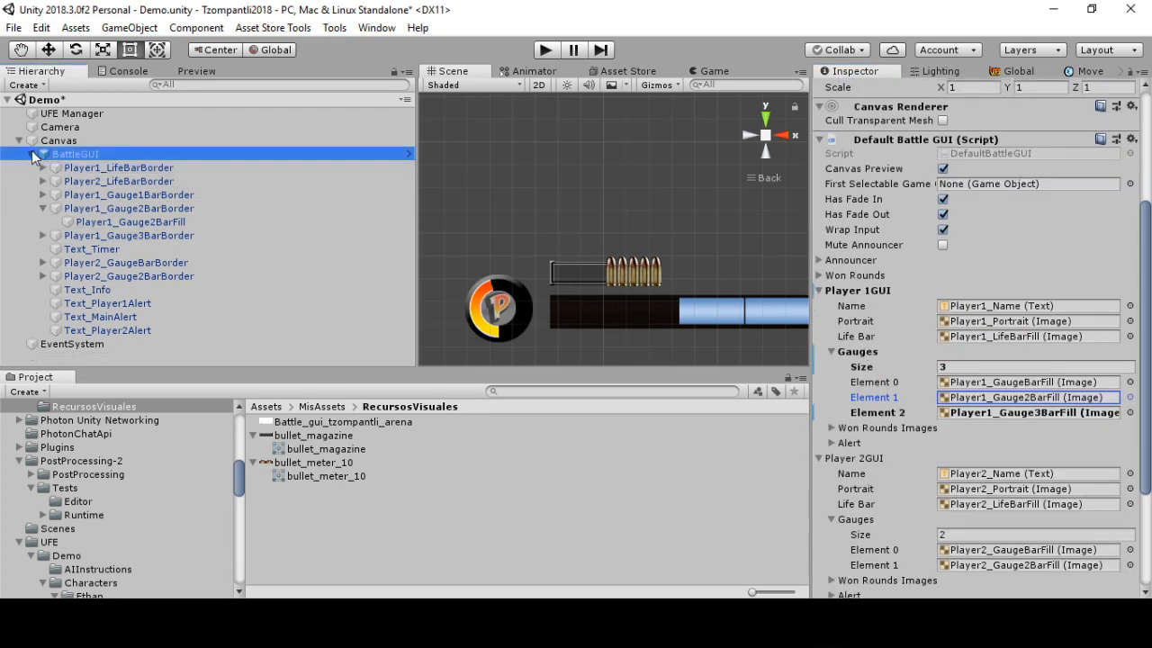
left_click(31, 154)
left_click(30, 155)
scroll(936, 162, "up", 5)
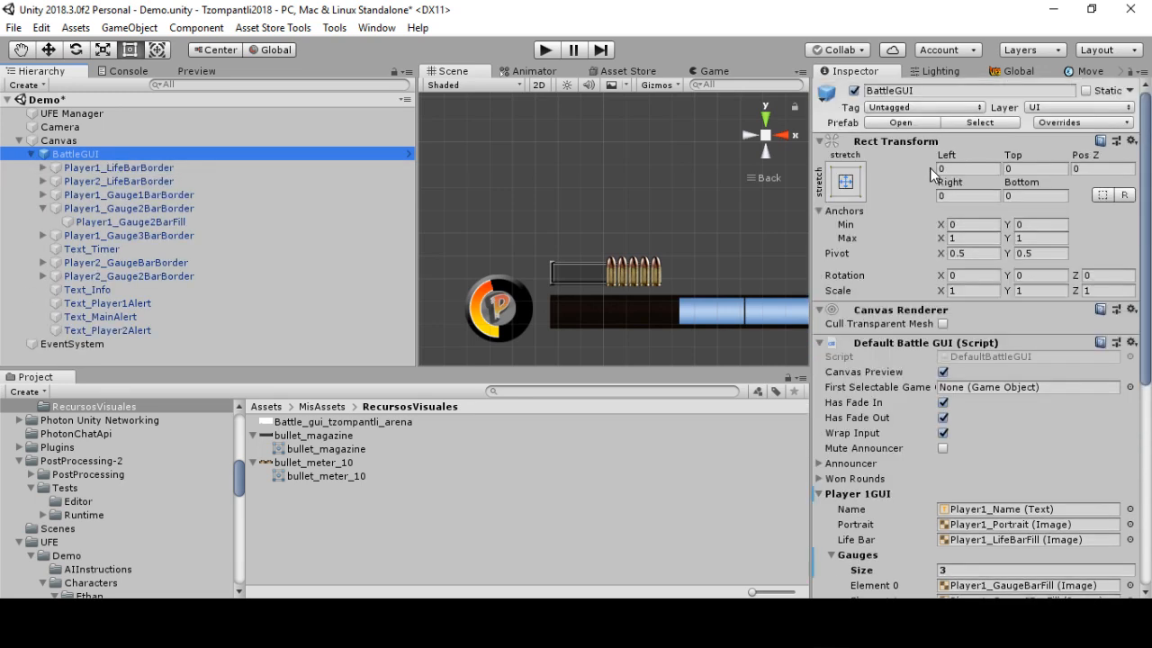
left_click(1076, 123)
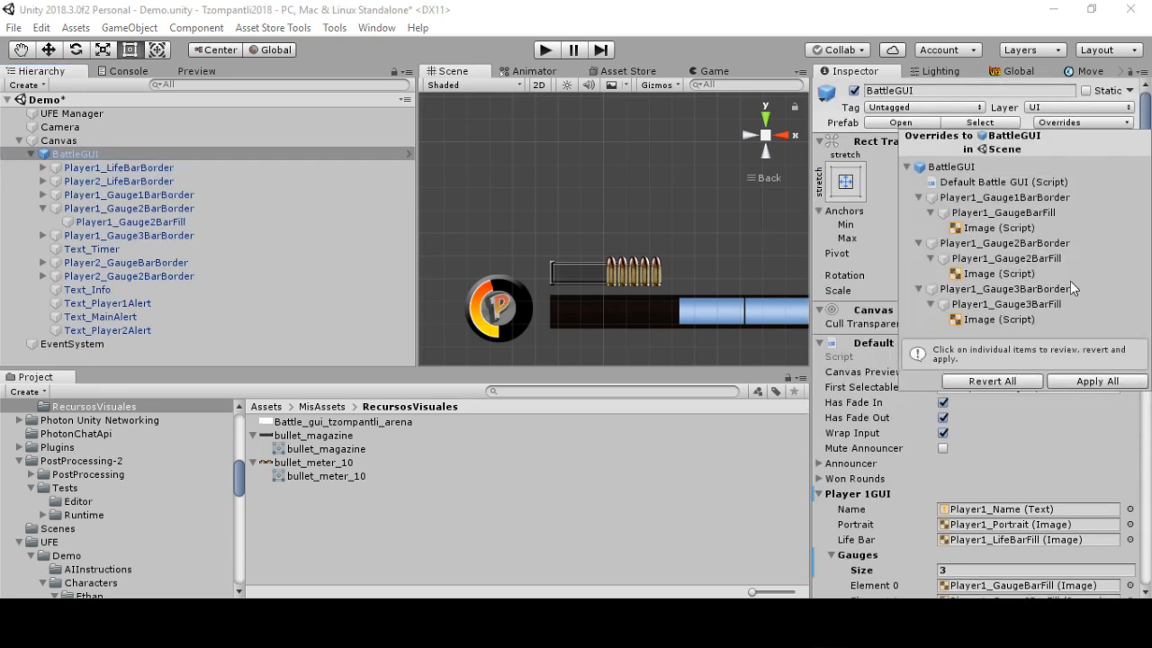
left_click(1095, 383)
Open the BattleGUI prefab, duplicate Player1_Gauge3BarBorder and place the copy directly below Text_Info in the hierarchy
left_click(900, 123)
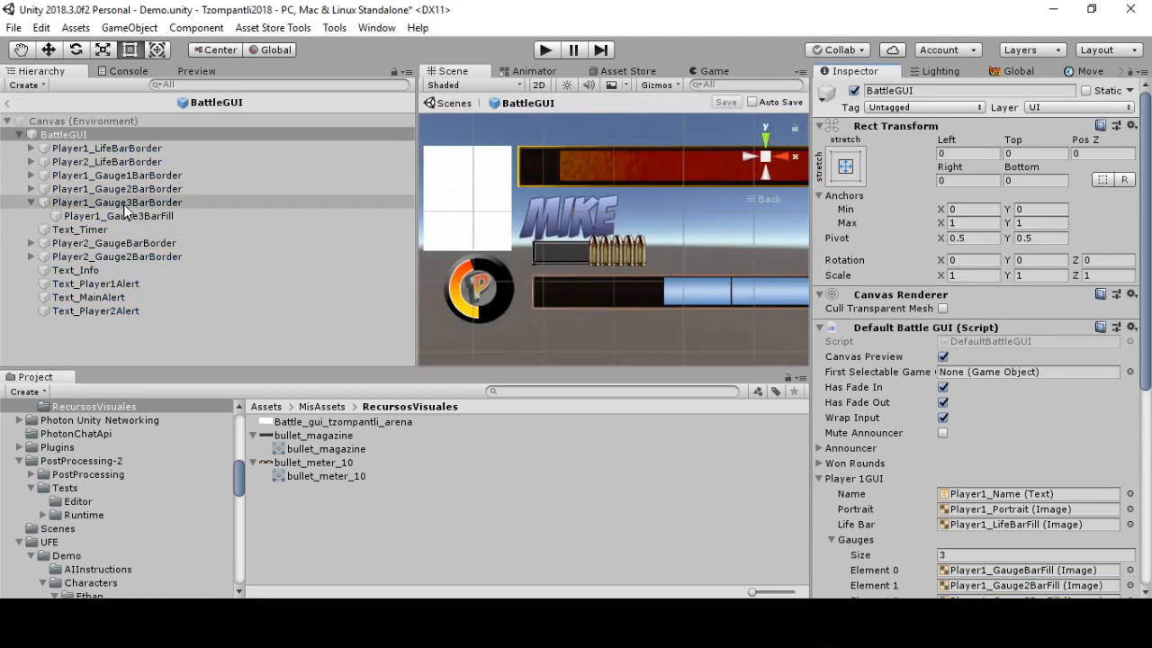
left_click(126, 204)
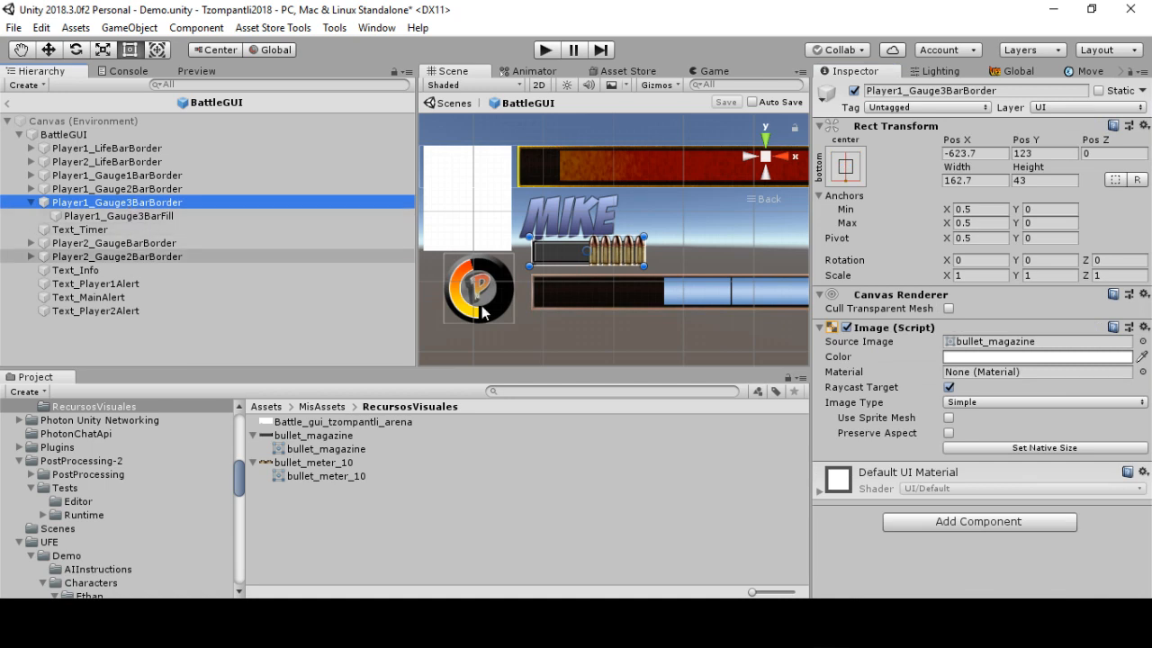
key("ctrl+d")
left_click_drag(142, 325, 133, 277)
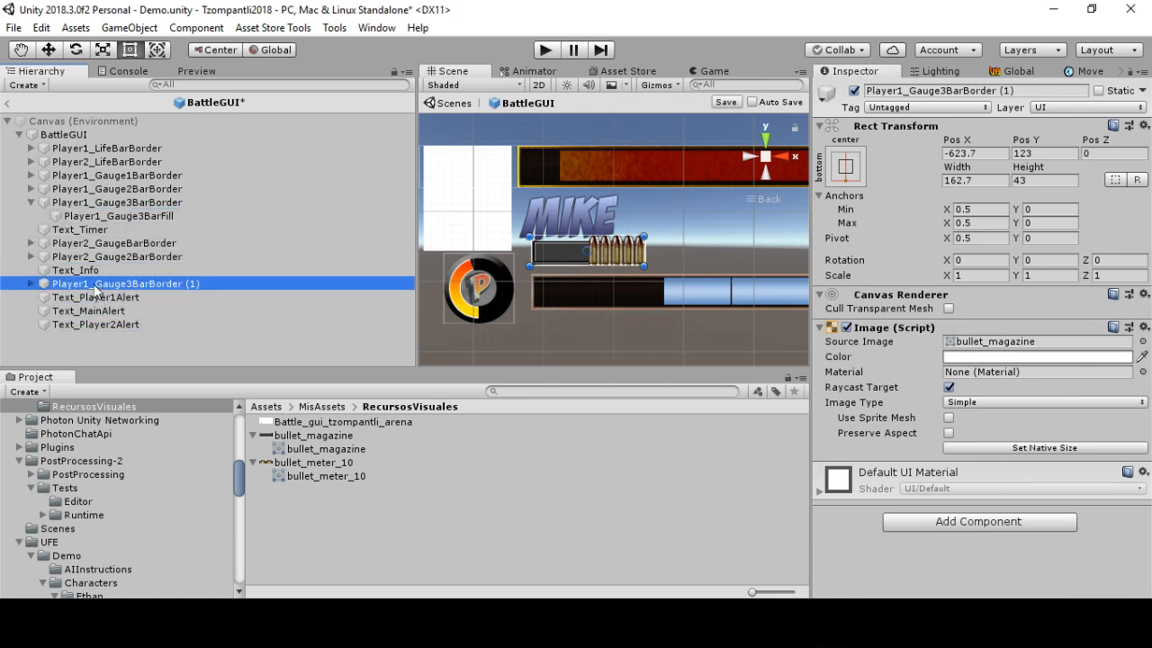
Rename the duplicated gauge border as Player2_Gauge3BarBorder
key("F2")
left_click(89, 284)
key("BackSpace")
type("2")
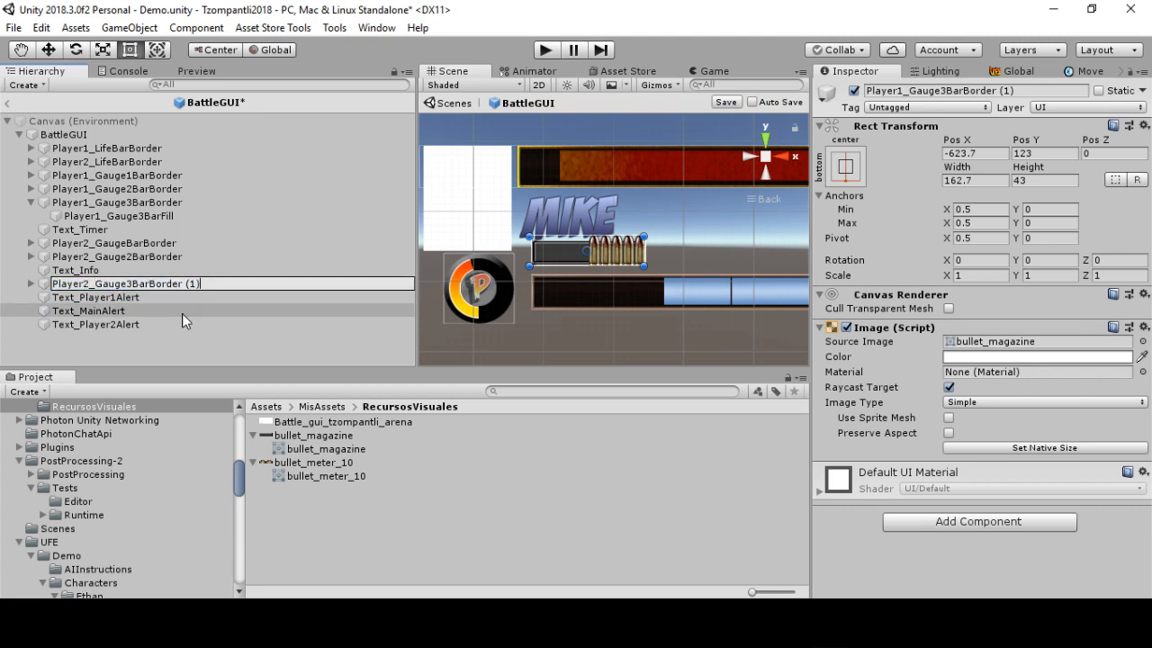
key("Return")
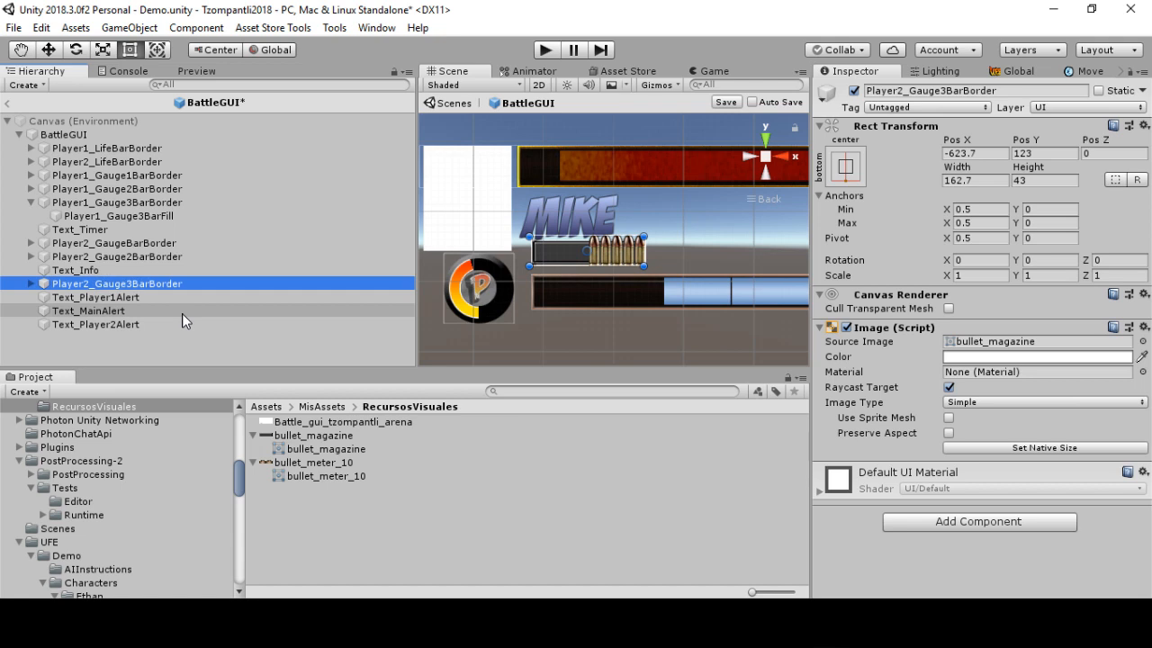
Rename the fill object inside Player2_Gauge3BarBorder as Player2_Gauge3BarFill
left_click(31, 283)
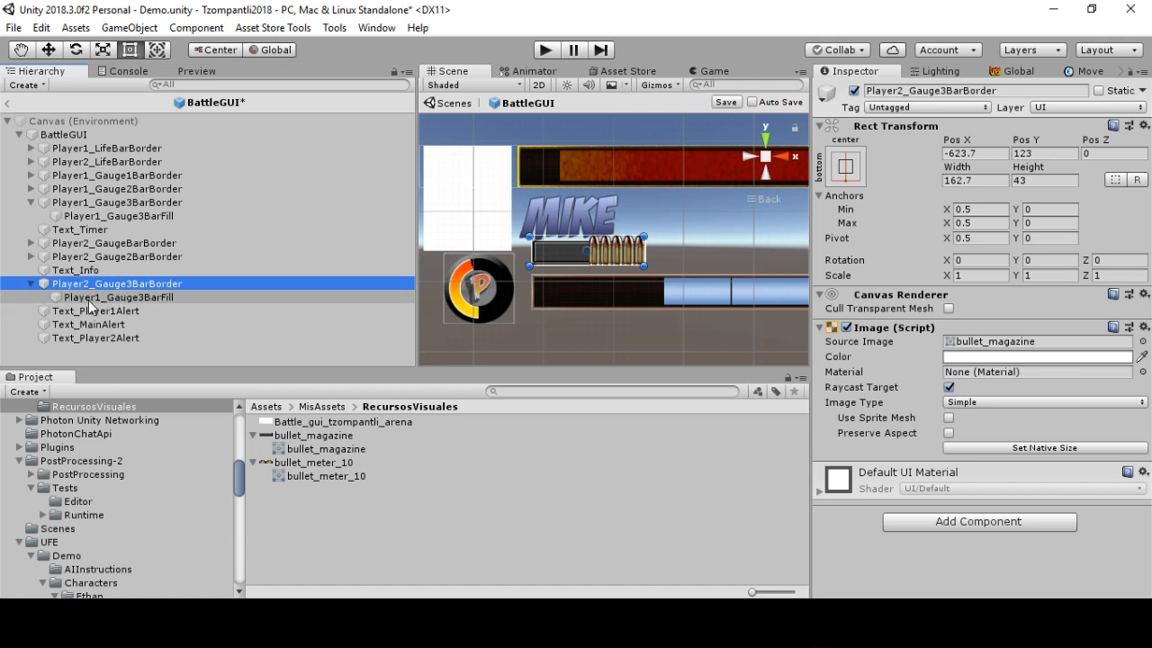
left_click(88, 299)
left_click(98, 298)
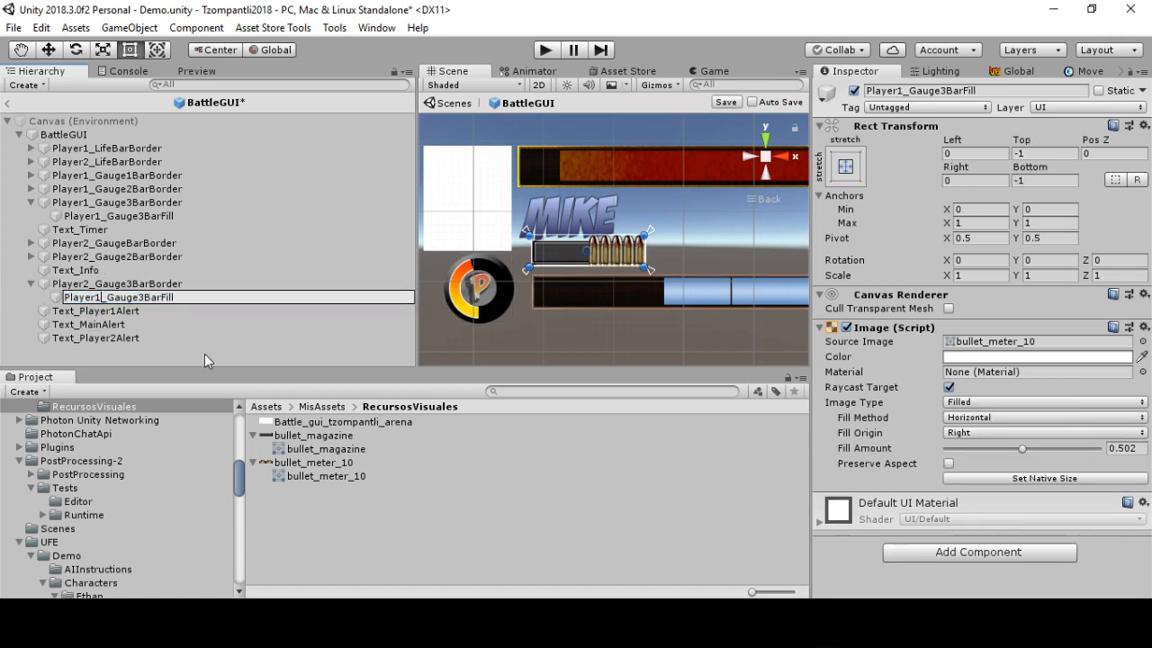
key("BackSpace")
type("2")
key("Return")
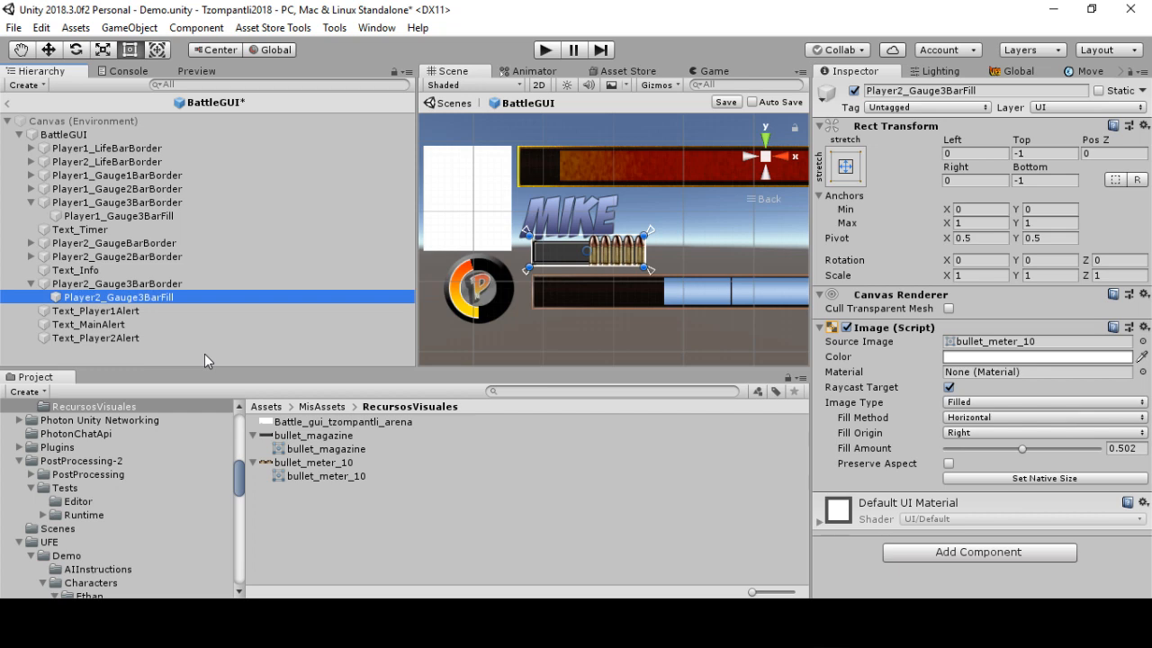
Move Player2_Gauge3BarBorder horizontally to Player 2's side of the interface, at about Pos X 621
left_click(32, 284)
left_click(76, 284)
scroll(663, 259, "down", 1)
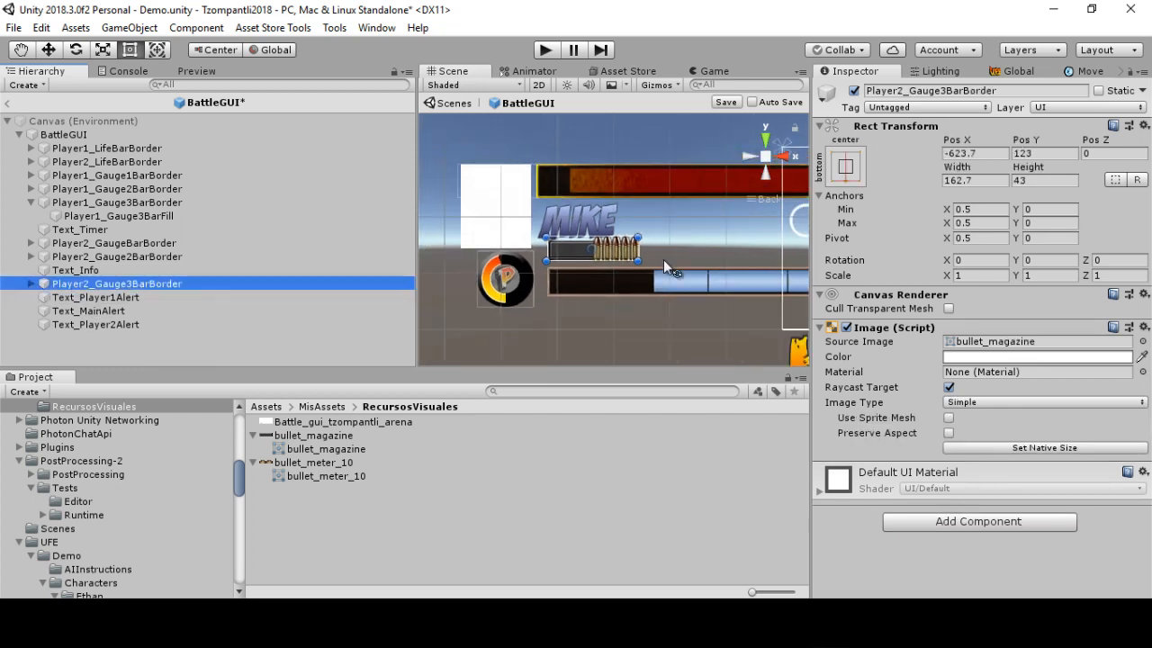
scroll(664, 259, "down", 6)
middle_click_drag(709, 239, 392, 254)
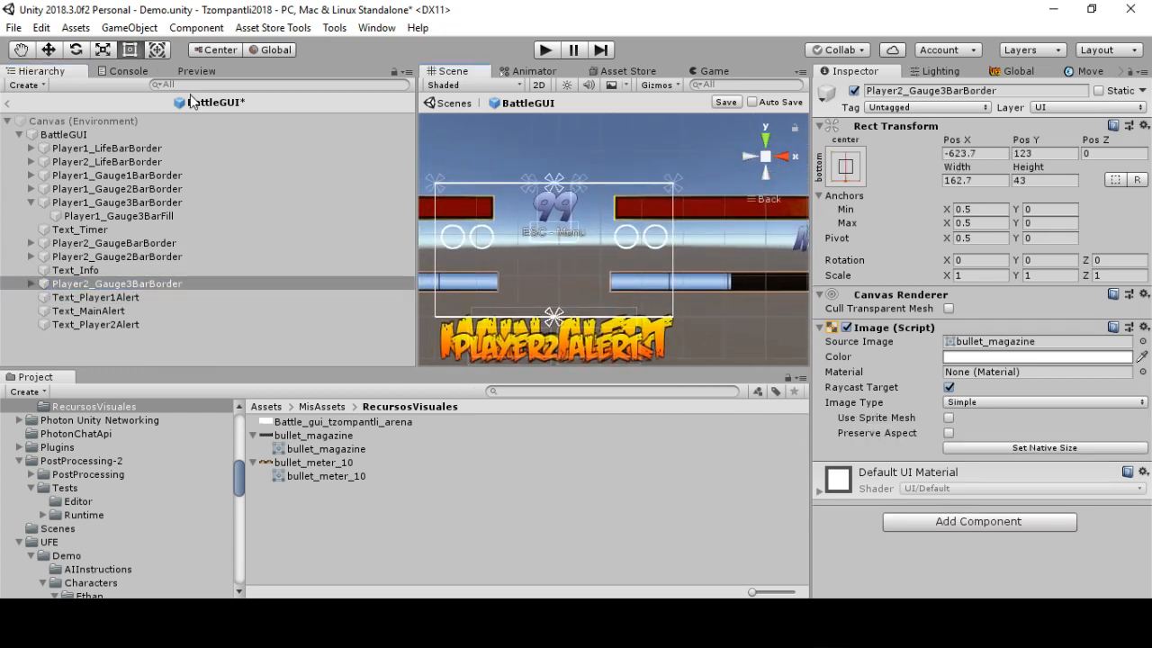
left_click(49, 49)
scroll(633, 261, "down", 4)
left_click_drag(510, 251, 783, 267)
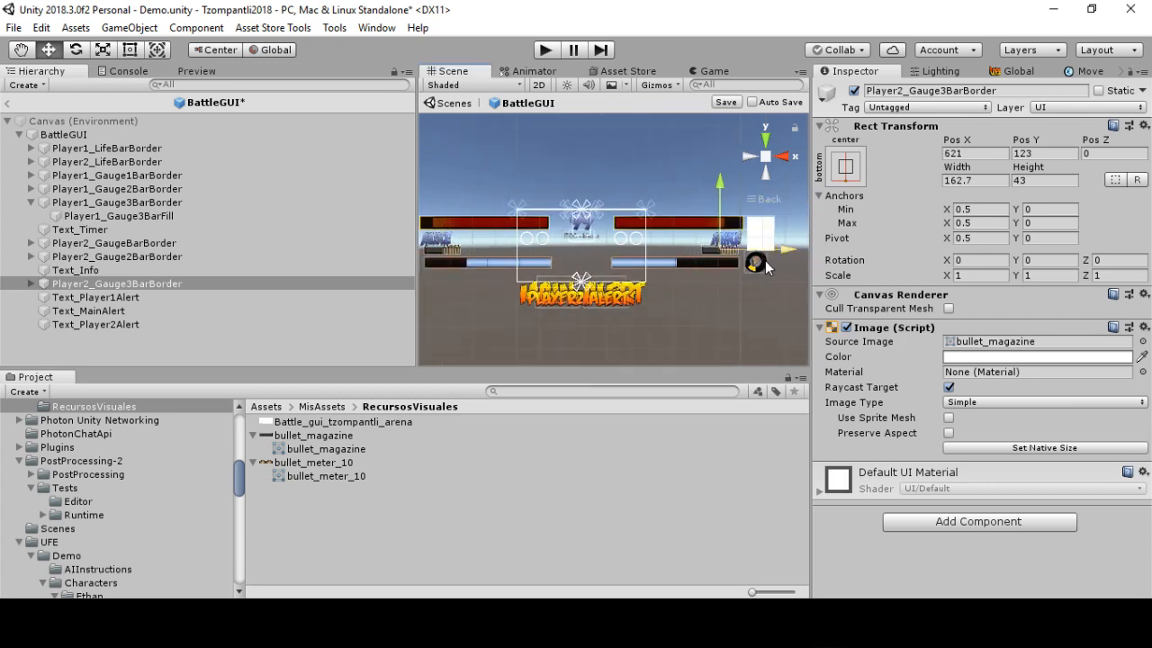
Save the BattleGUI prefab, then return to the Demo scene and check the placement of Player2_Gauge3BarBorder
scroll(782, 267, "up", 10)
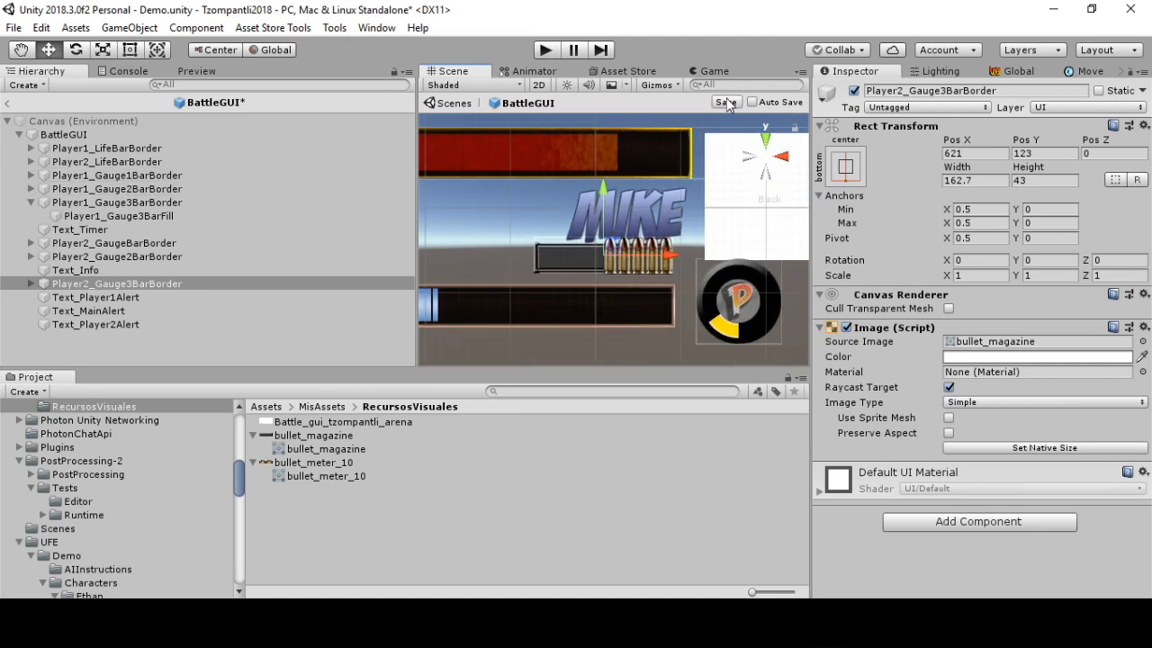
left_click(7, 108)
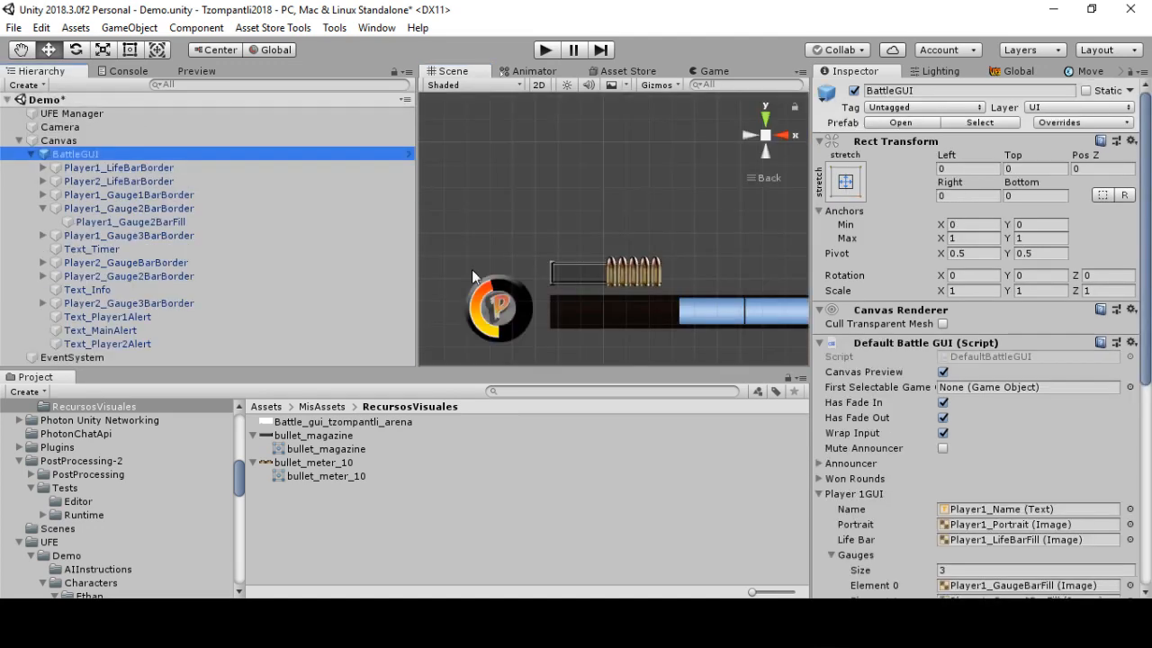
middle_click_drag(630, 264, 695, 261)
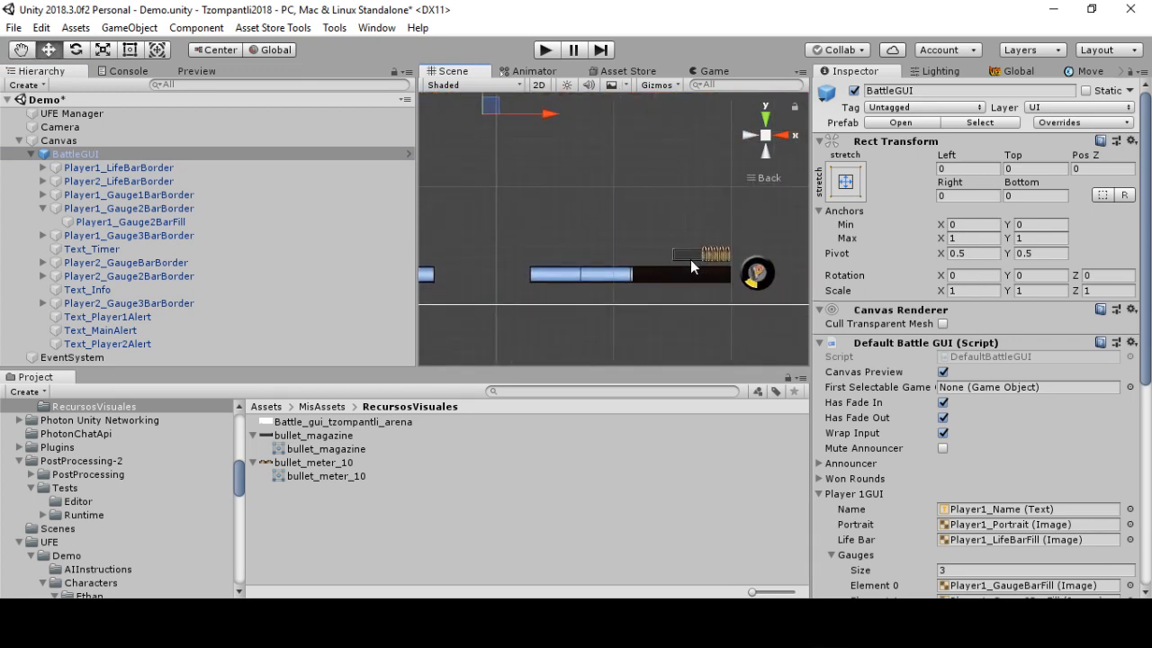
left_click(103, 304)
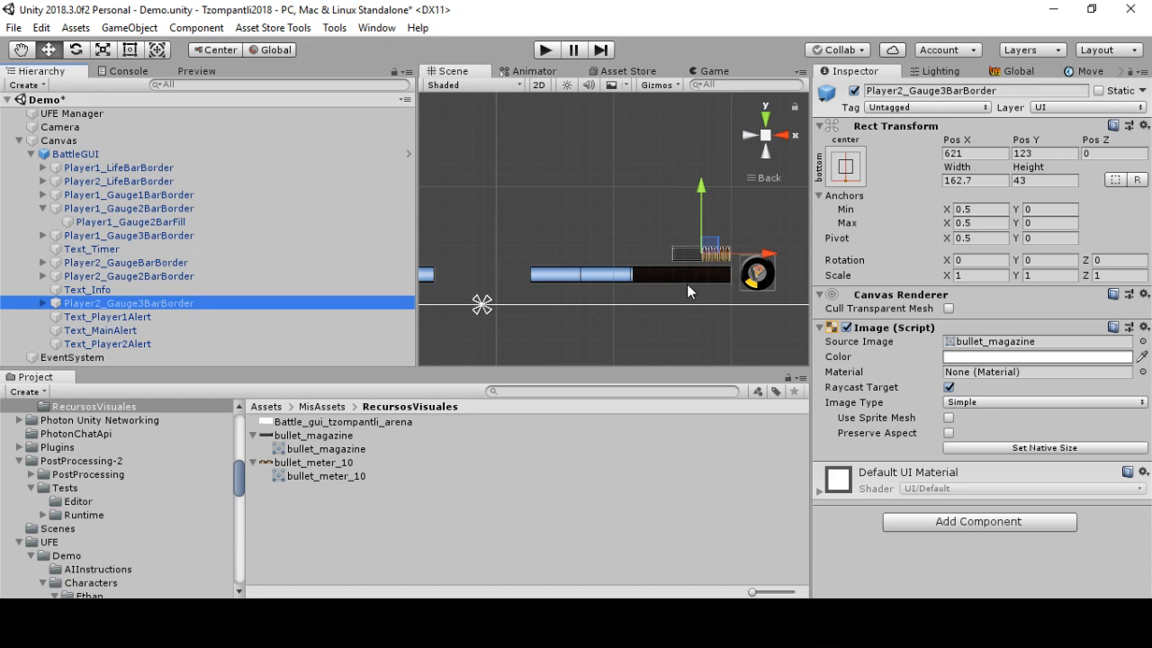
middle_click_drag(695, 284, 593, 267)
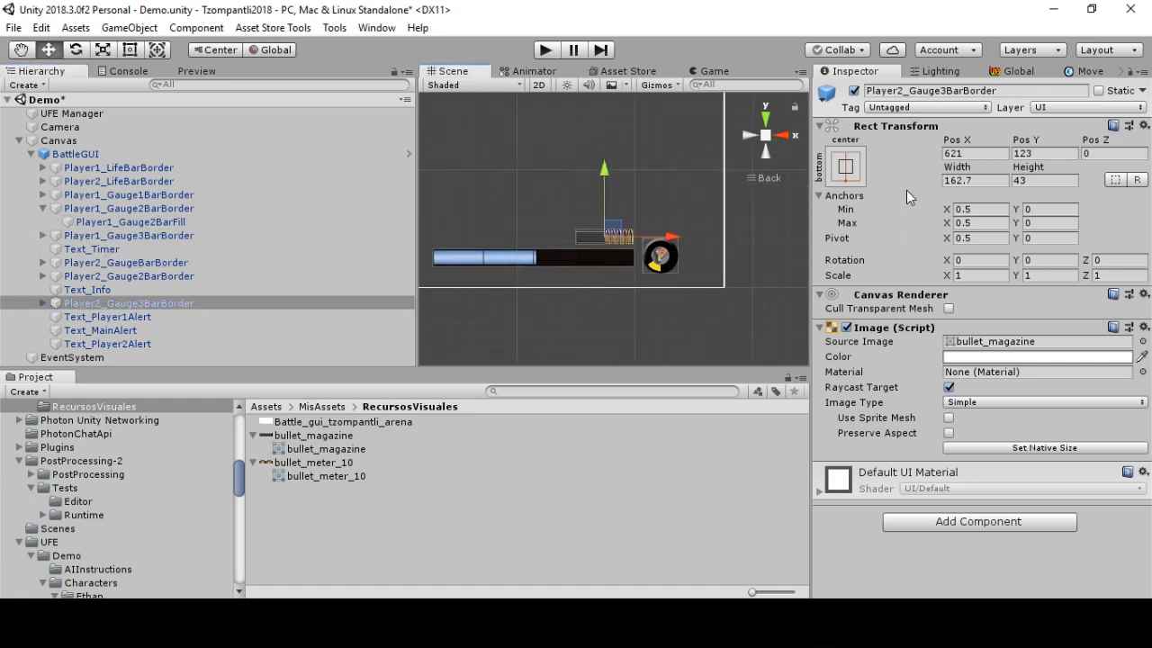
Set the size of Player 2's Gauges list to 3 in BattleGUI's Default Battle GUI script
left_click(76, 154)
scroll(936, 364, "down", 5)
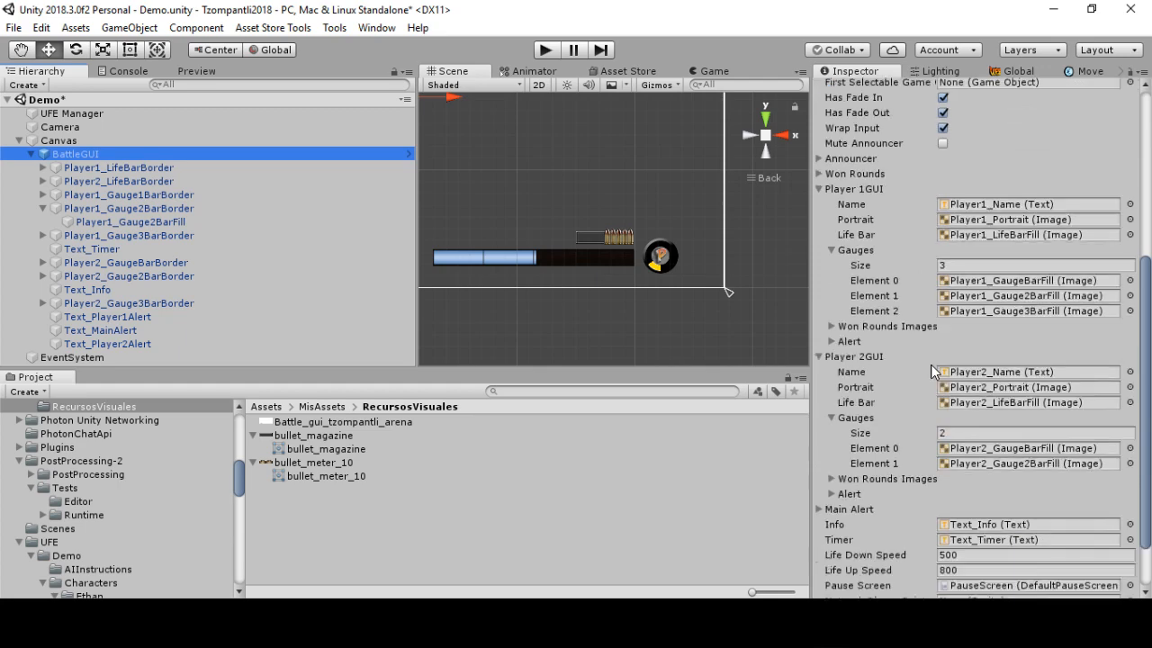
scroll(936, 403, "down", 1)
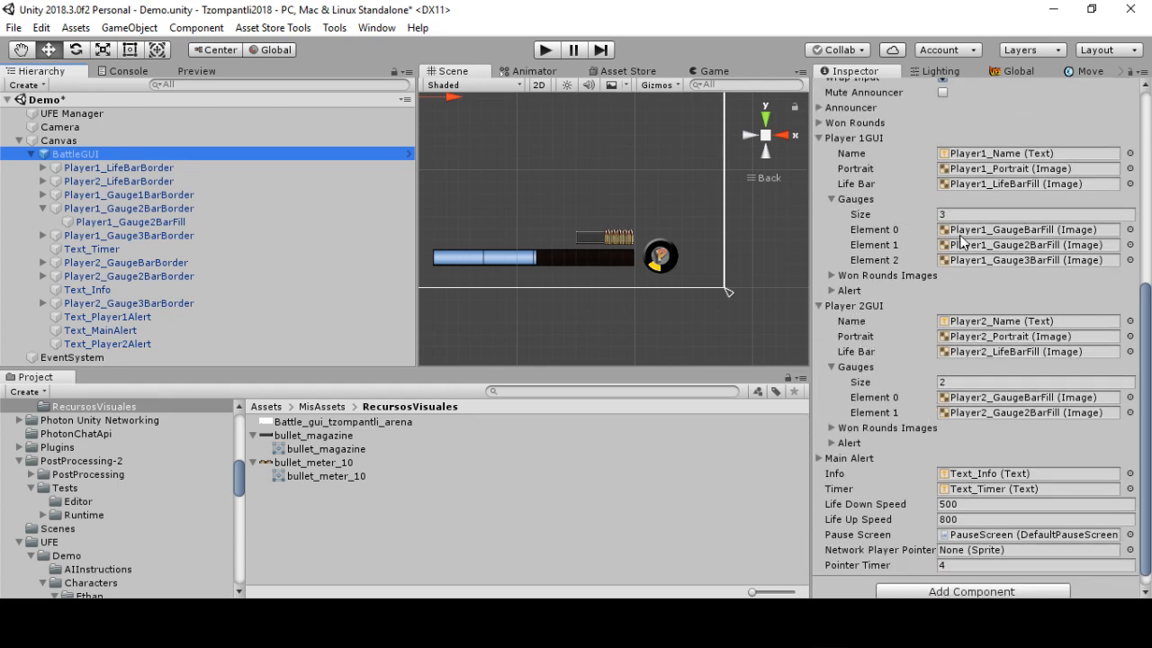
left_click(959, 382)
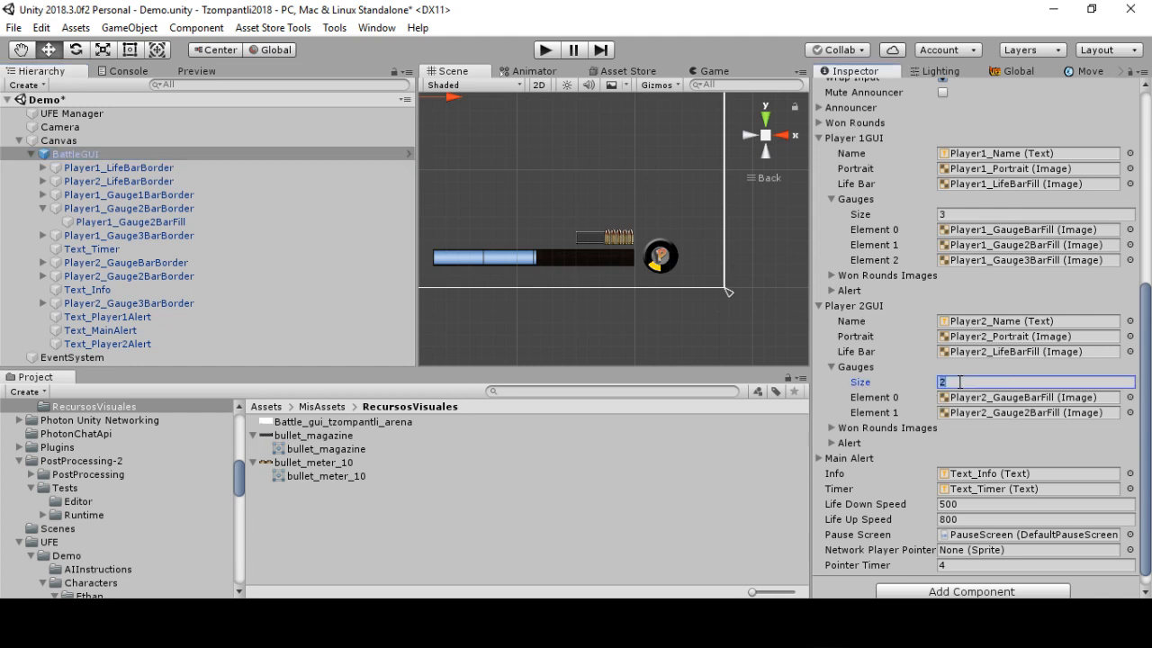
type("3")
key("Return")
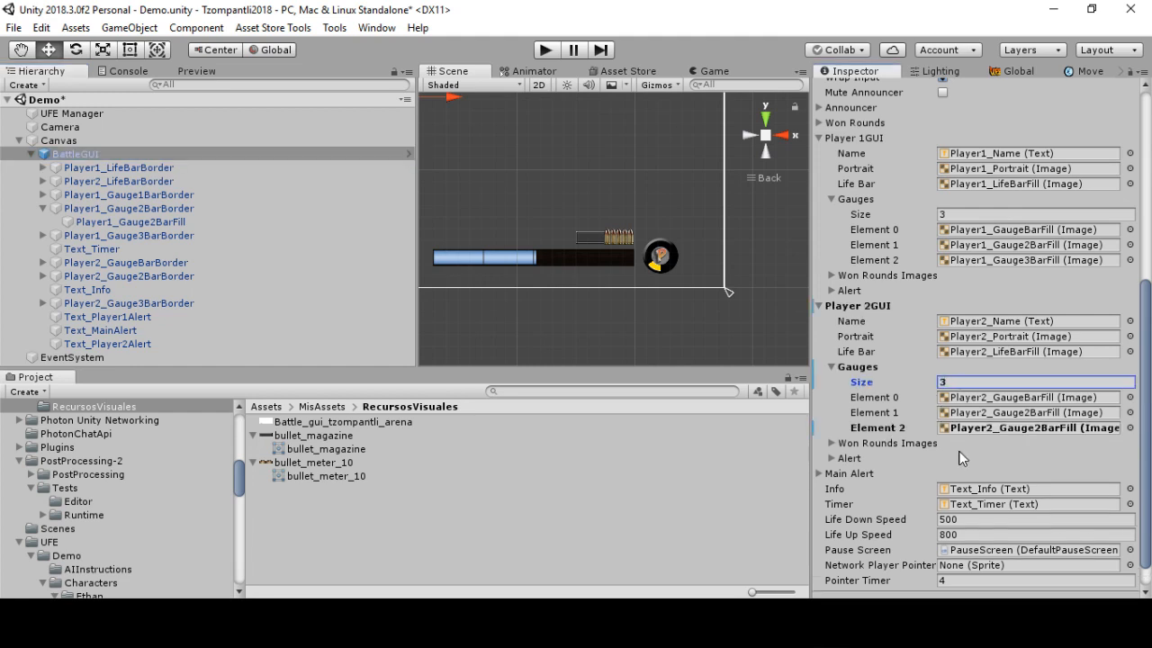
Assign Player2_Gauge3BarFill to Element 2 of Player 2's Gauges list
left_click(990, 429)
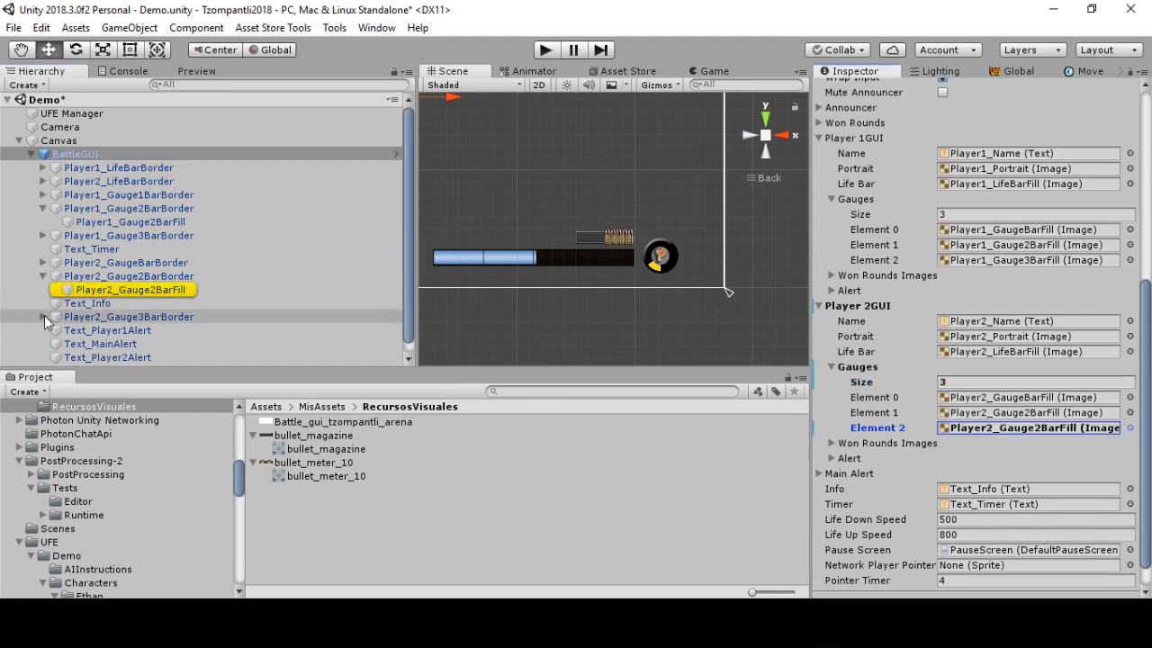
left_click(43, 317)
left_click_drag(120, 335, 994, 434)
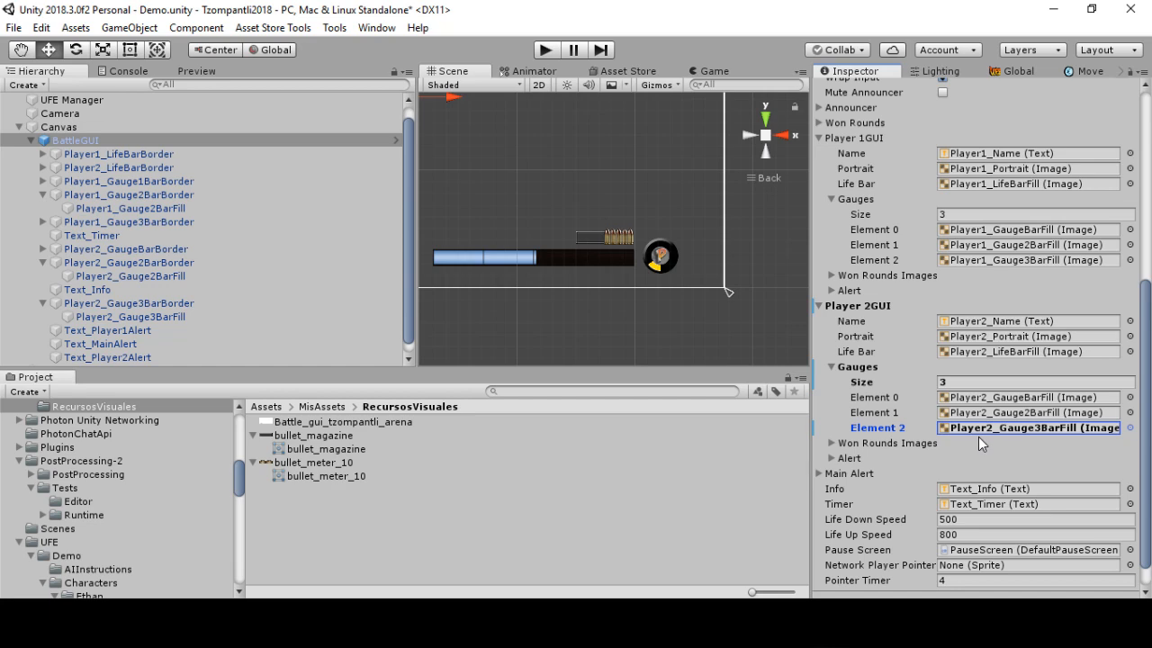
scroll(895, 473, "up", 8)
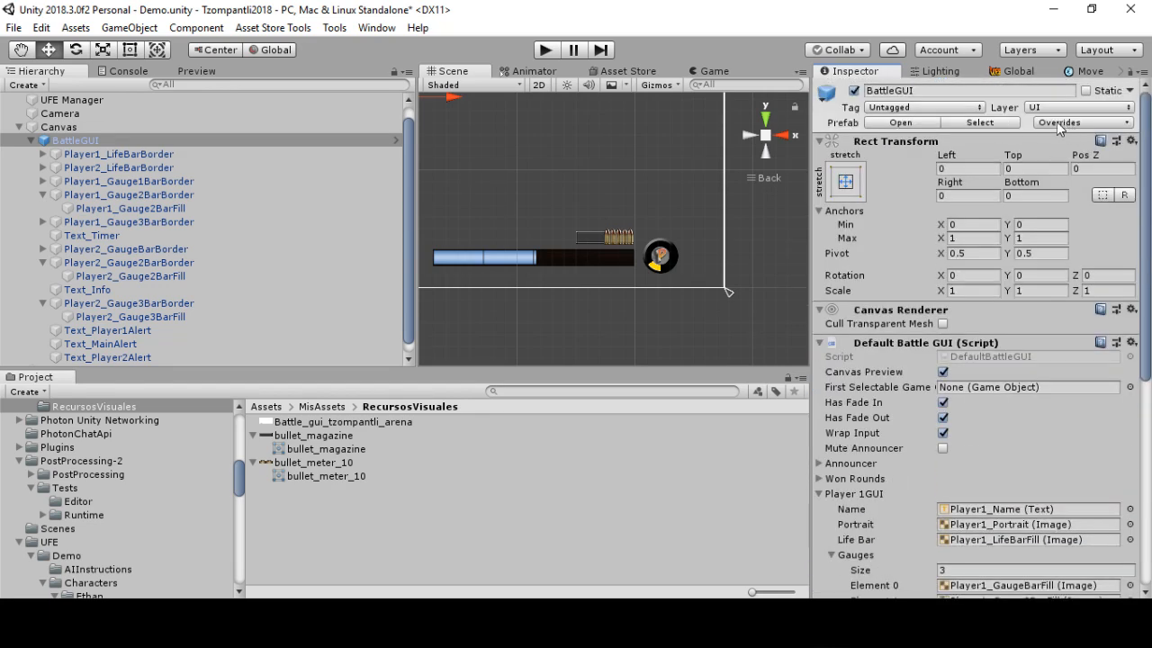
Apply all overrides to the BattleGUI prefab and bring up the Screens section of the Global settings
left_click(1056, 122)
left_click(1089, 246)
left_click(1010, 71)
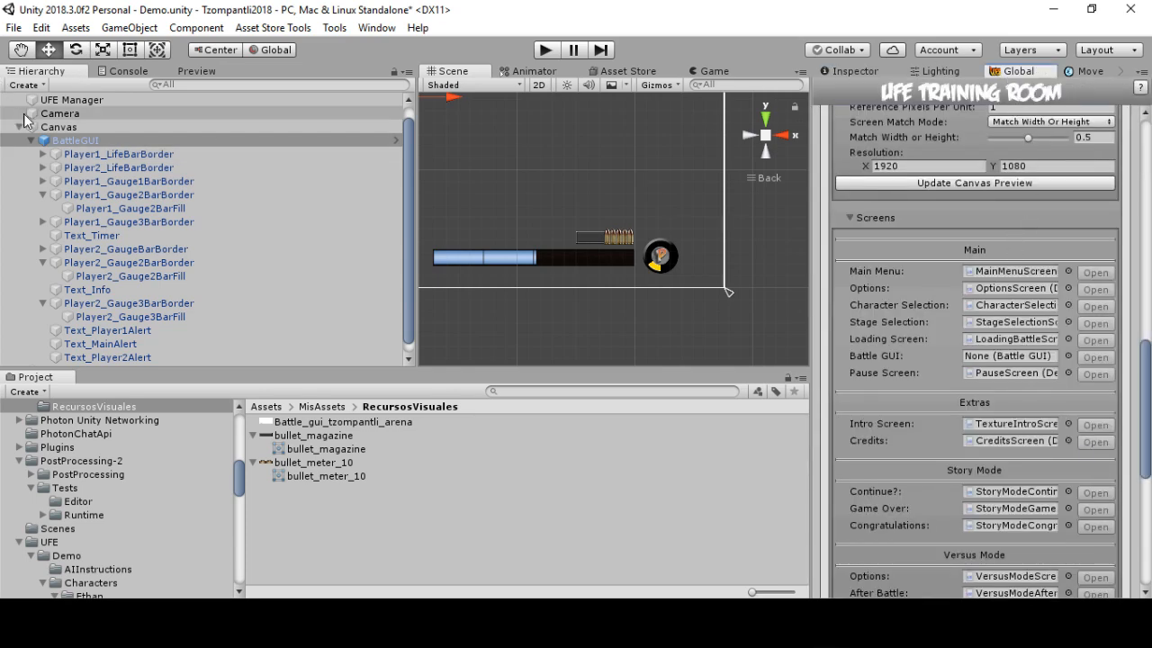
scroll(990, 331, "down", 3)
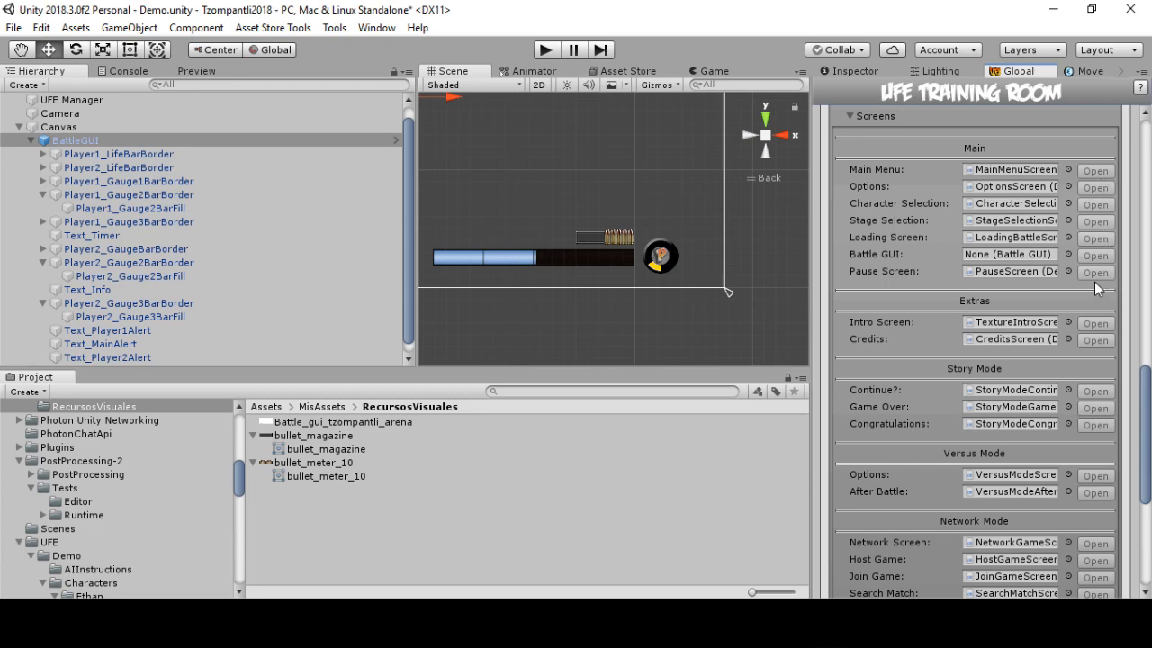
scroll(930, 260, "up", 4)
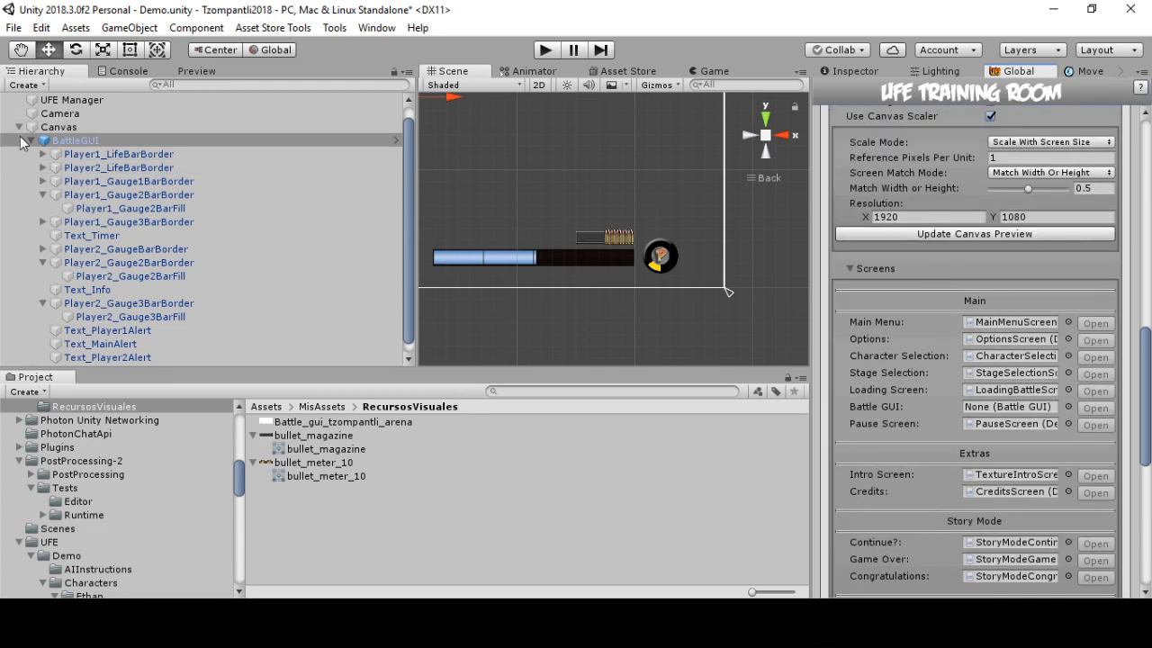
Delete the Canvas and EventSystem objects from the Demo scene and run the game
left_click(17, 128)
left_click(58, 142)
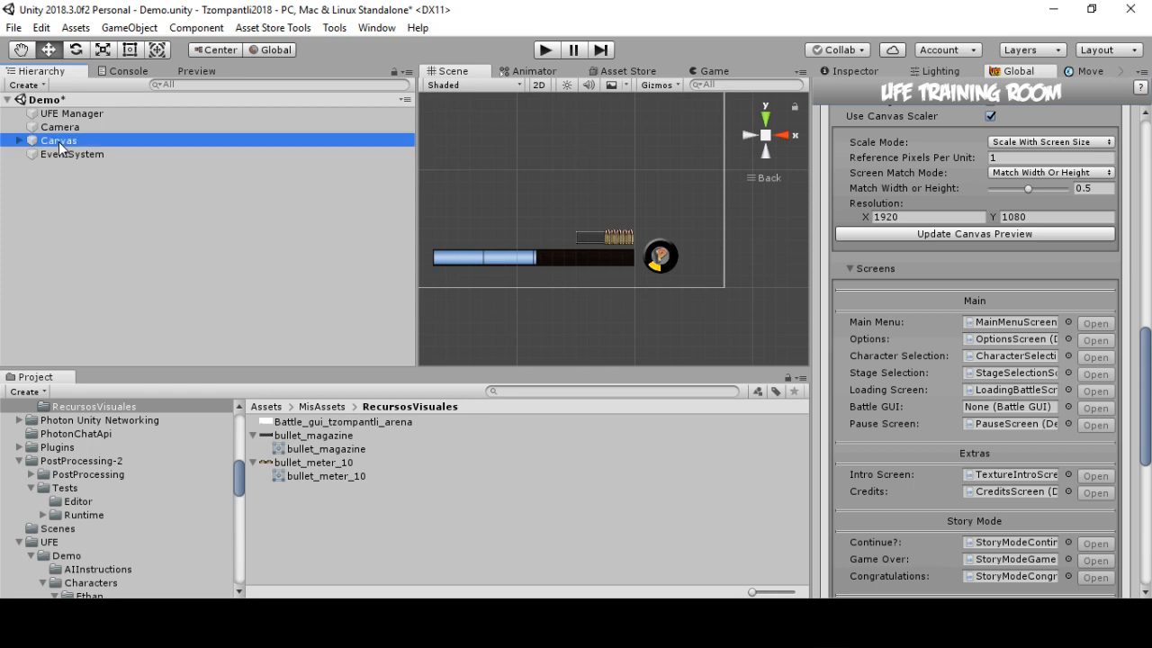
key("Delete")
left_click(57, 140)
key("Delete")
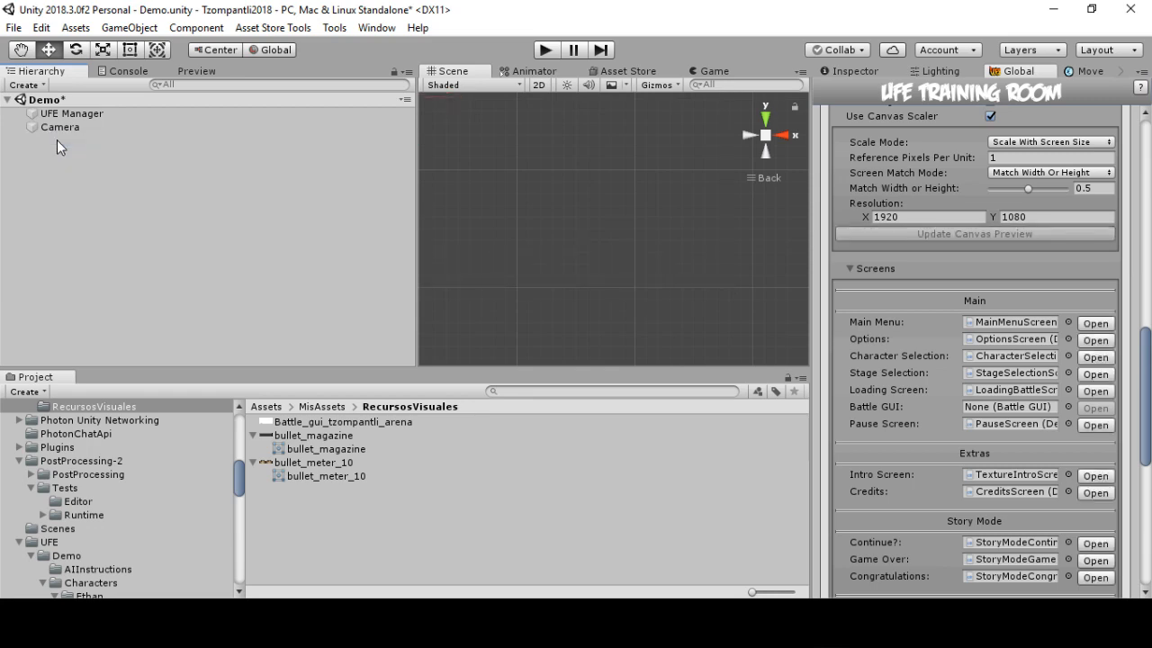
left_click(546, 51)
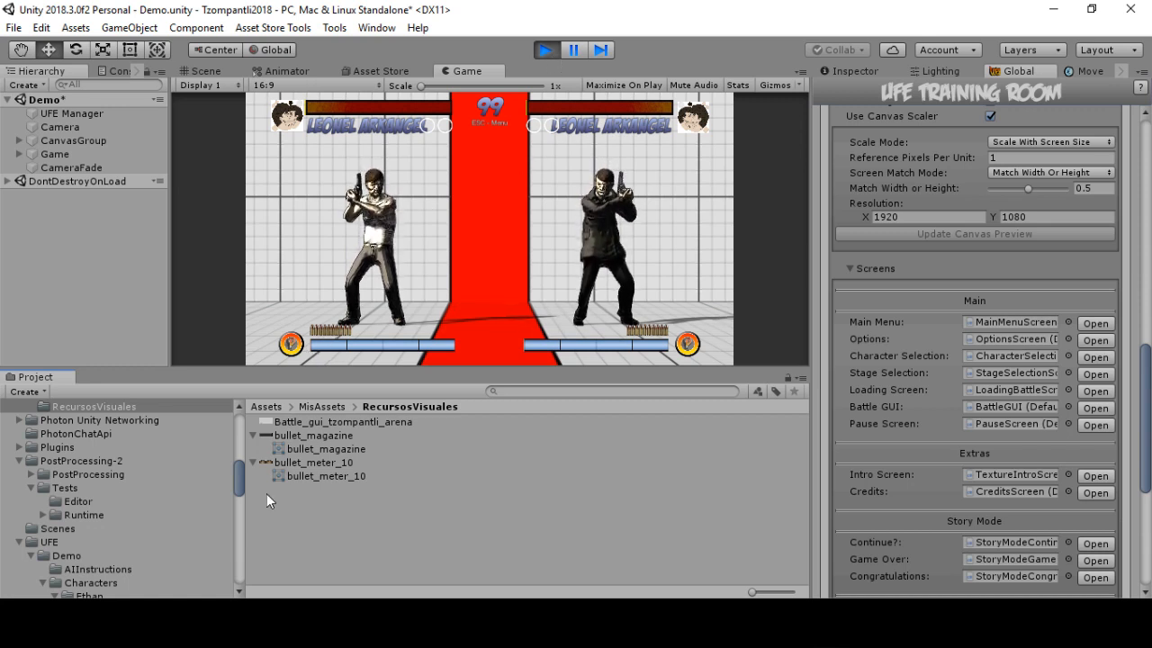
Find the Leonel_shot_1 move by searching the assets for "shot", and remove its existing Gauge 3 options in the Move editor
left_click(535, 390)
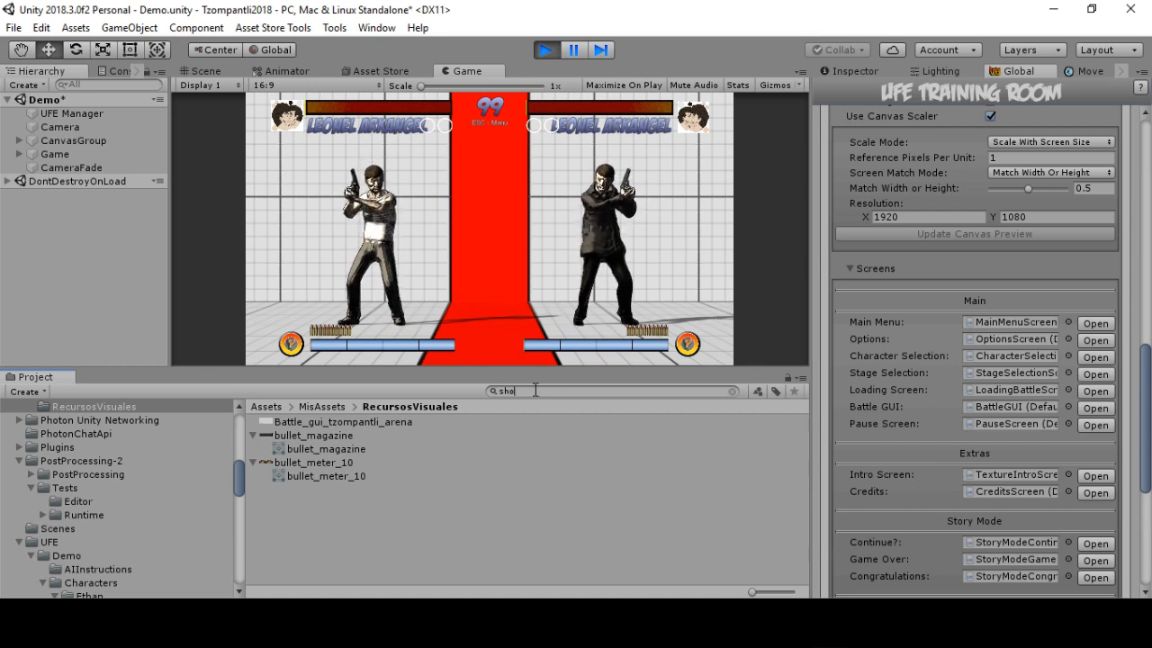
type("shot")
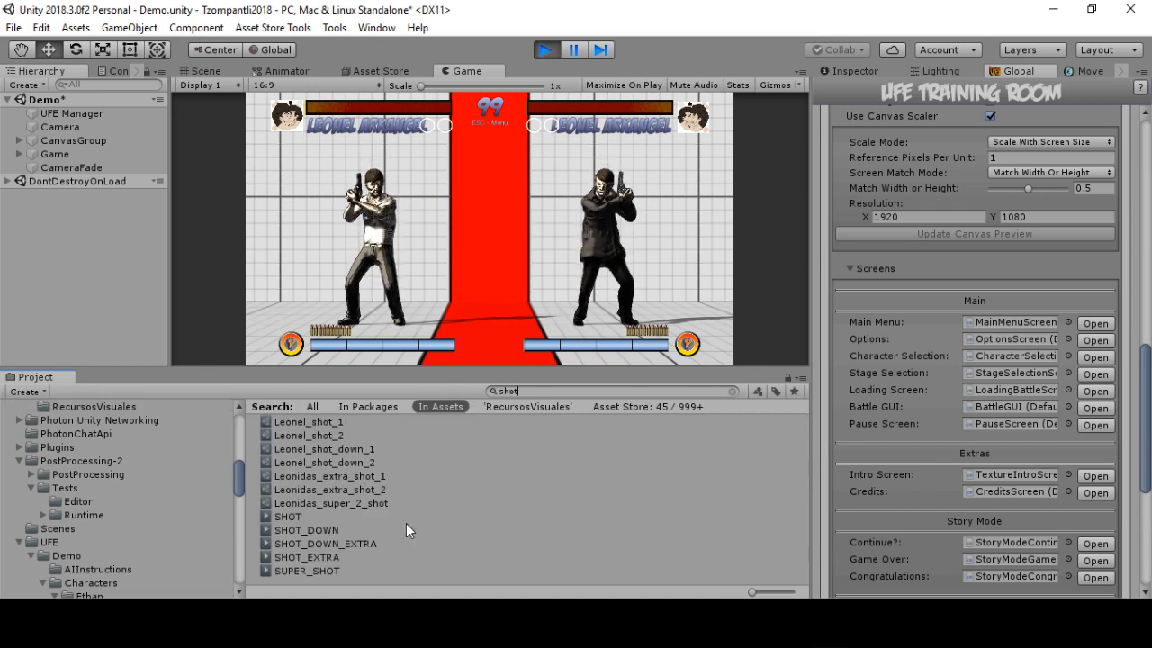
left_click(329, 421)
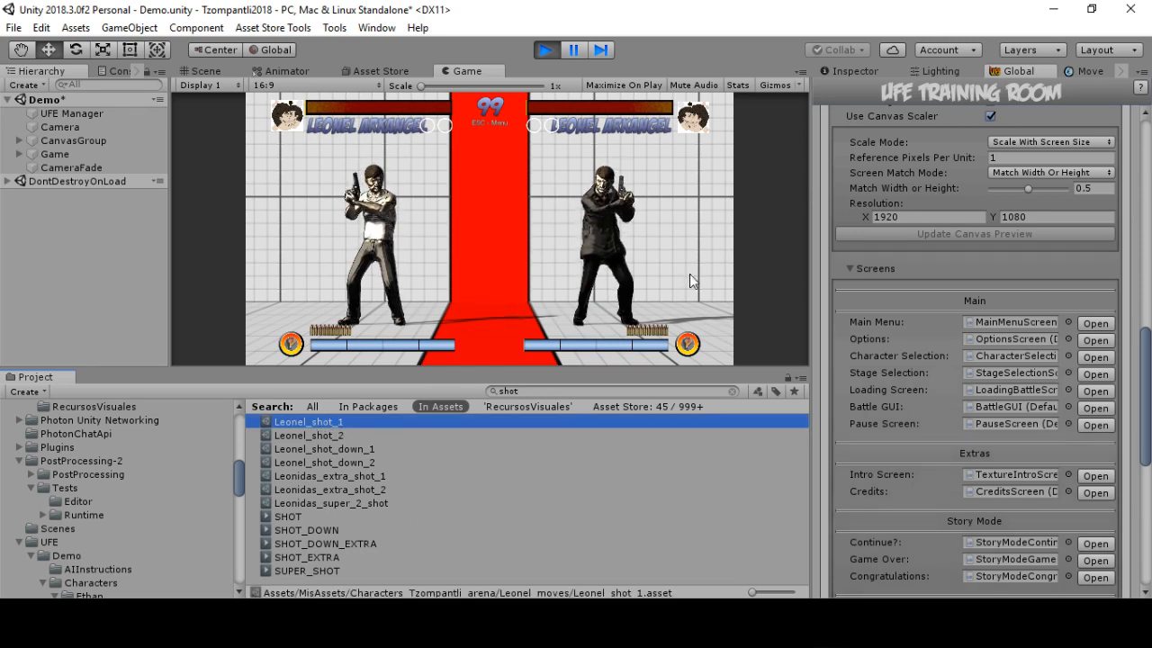
left_click(1094, 70)
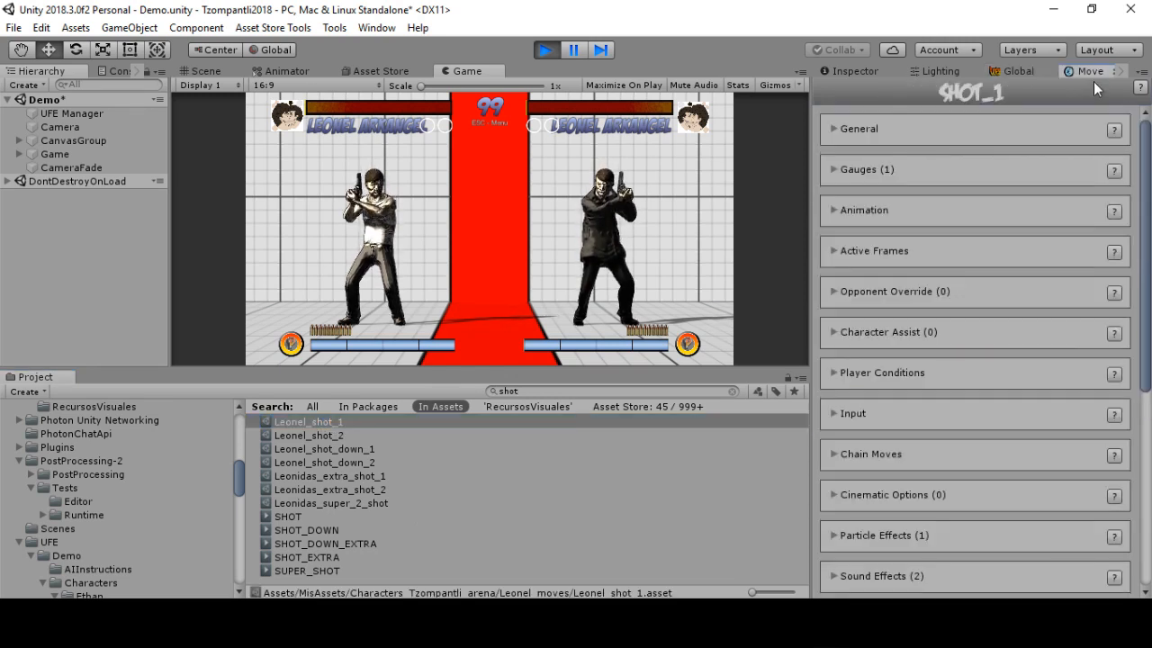
left_click(834, 168)
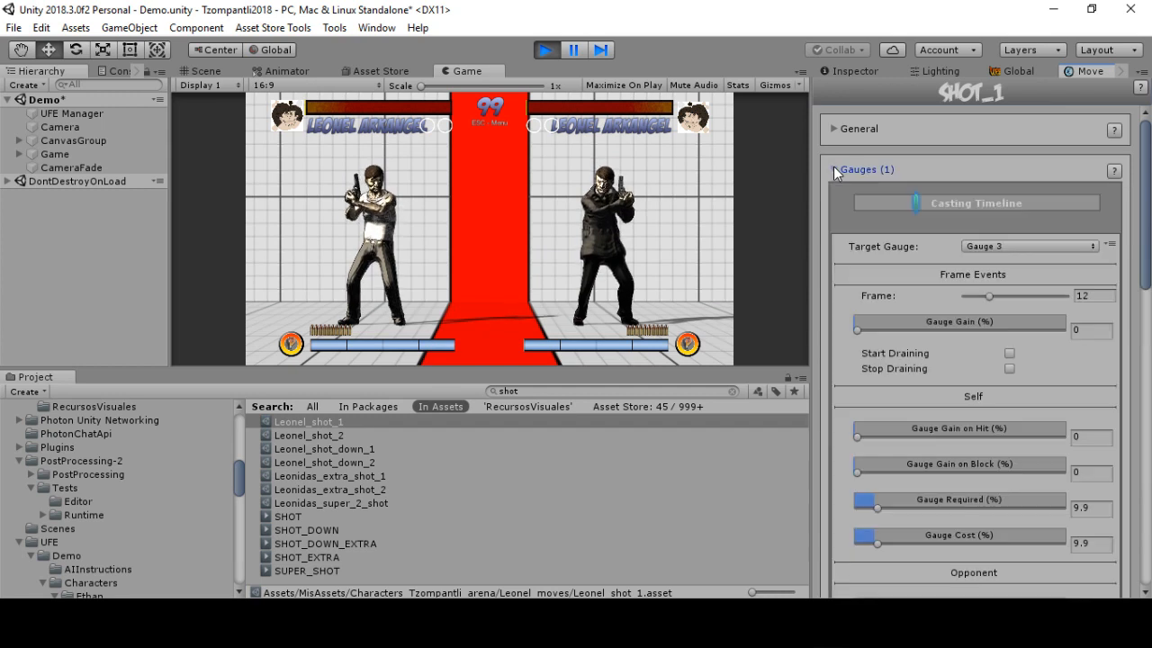
left_click(1110, 245)
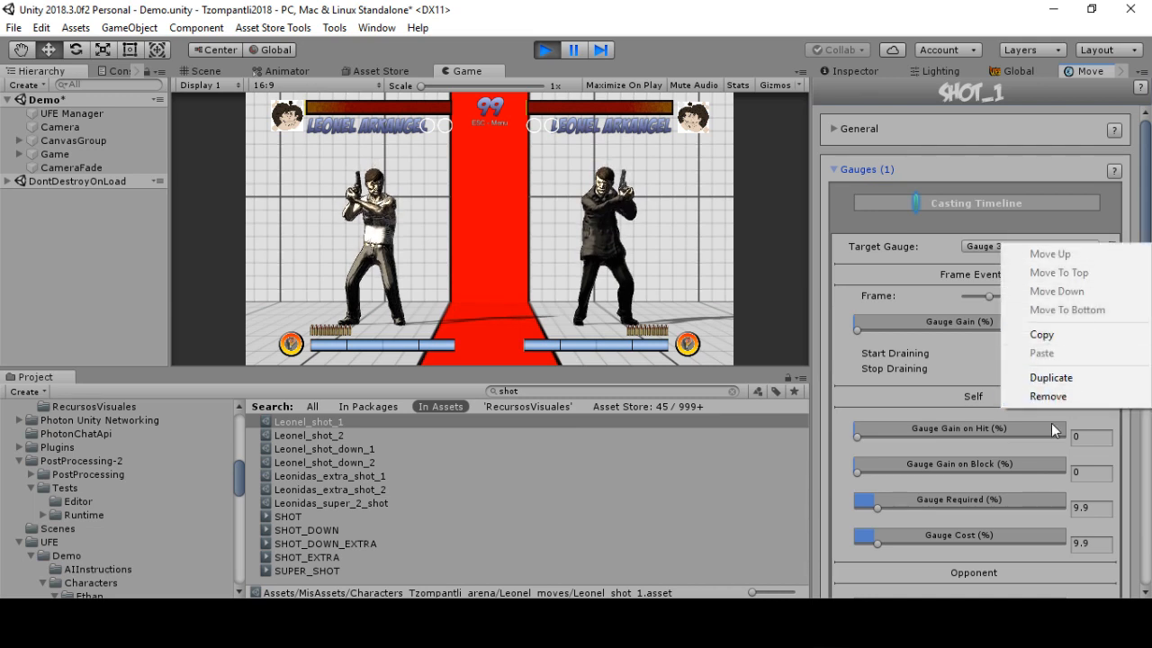
left_click(1050, 397)
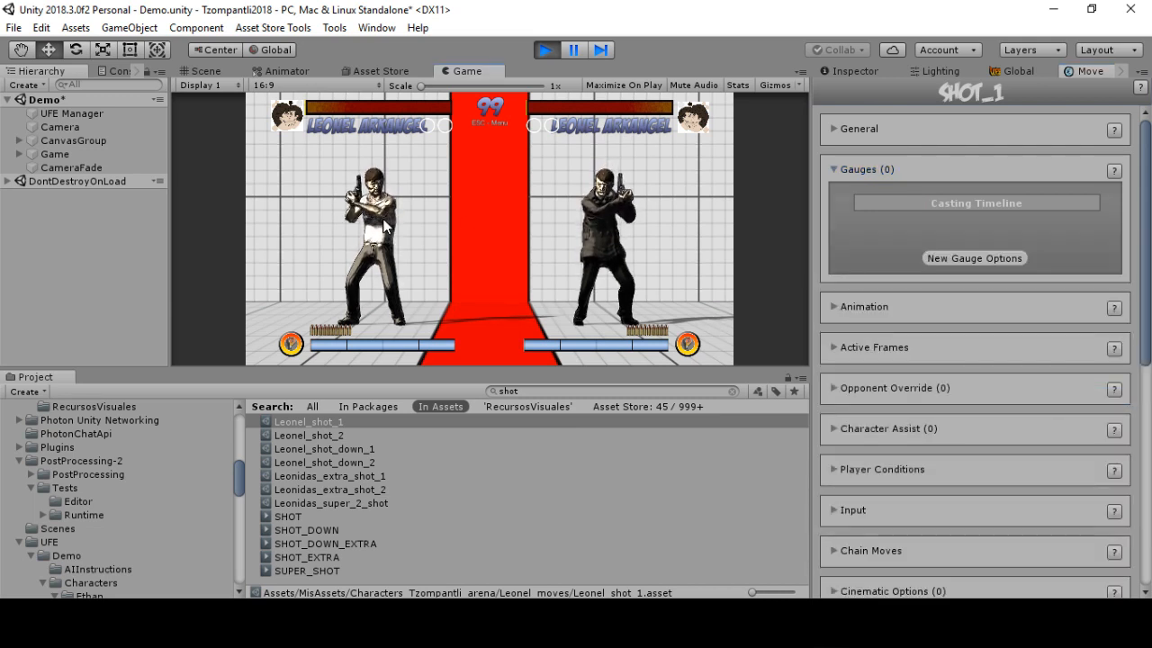
Perform Player 1's down-forward shot in the running game to check the bullet gauge without gauge options
key("Down")
key("Right")
key("t")
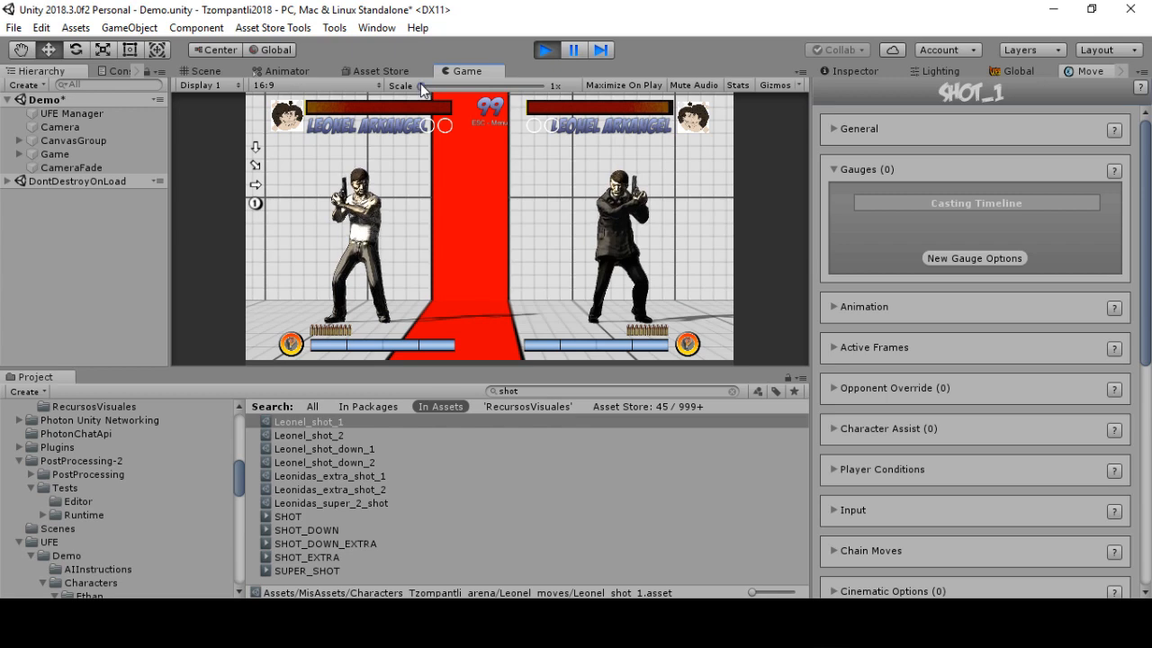
left_click_drag(420, 86, 465, 86)
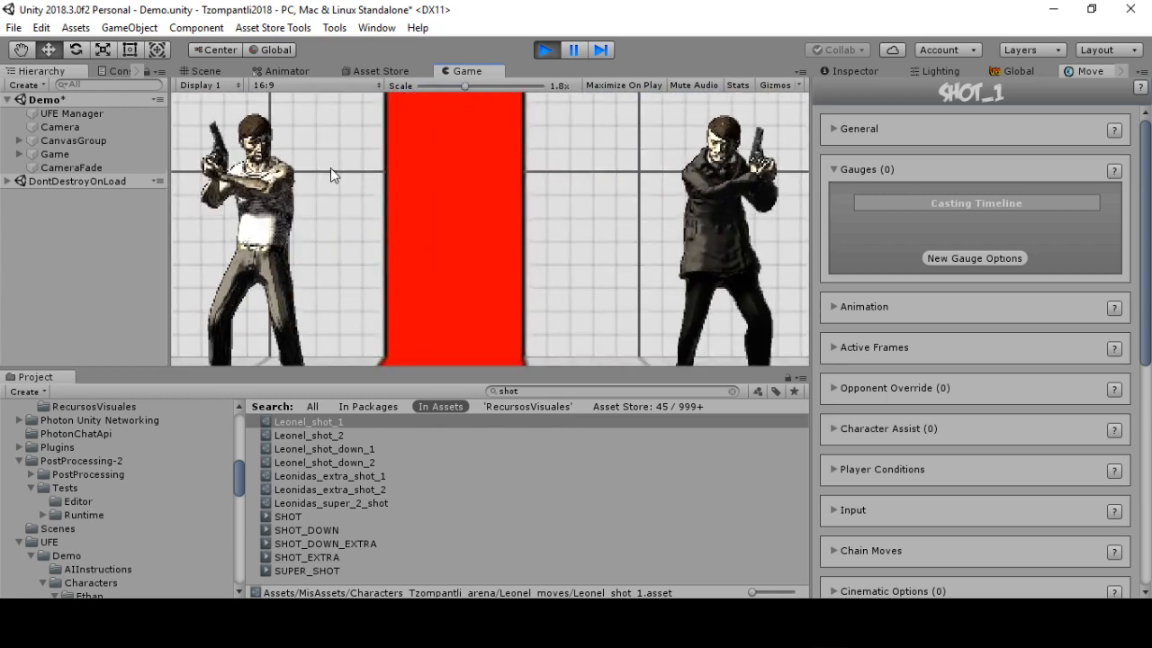
left_click_drag(465, 86, 420, 85)
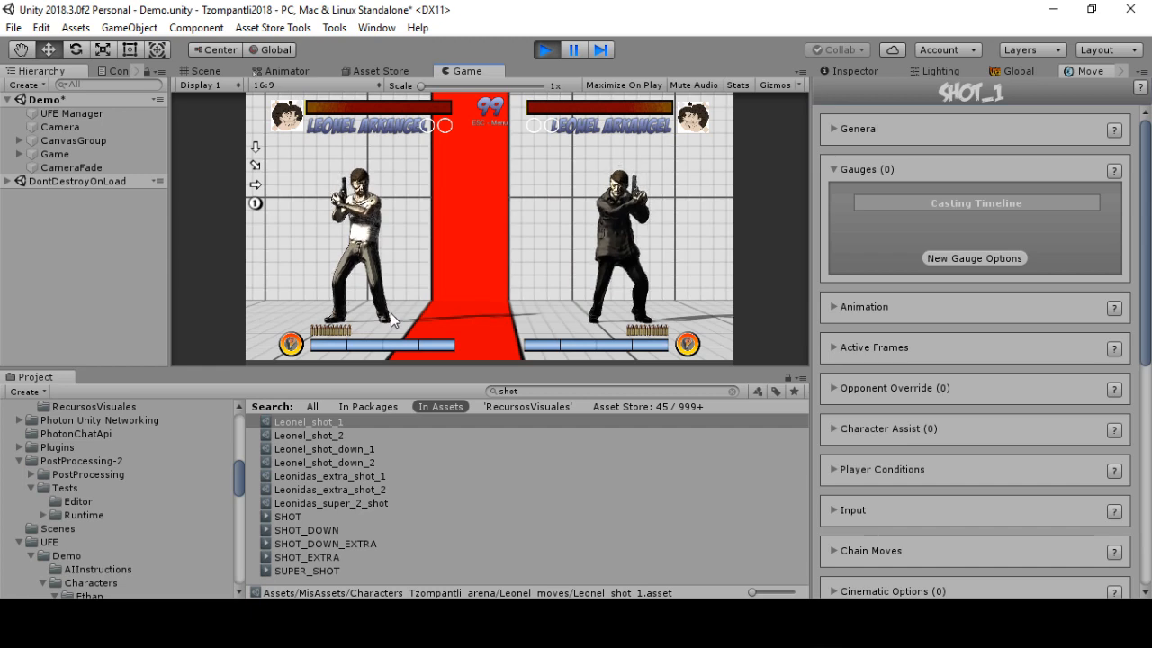
key("s")
key("d")
key("t")
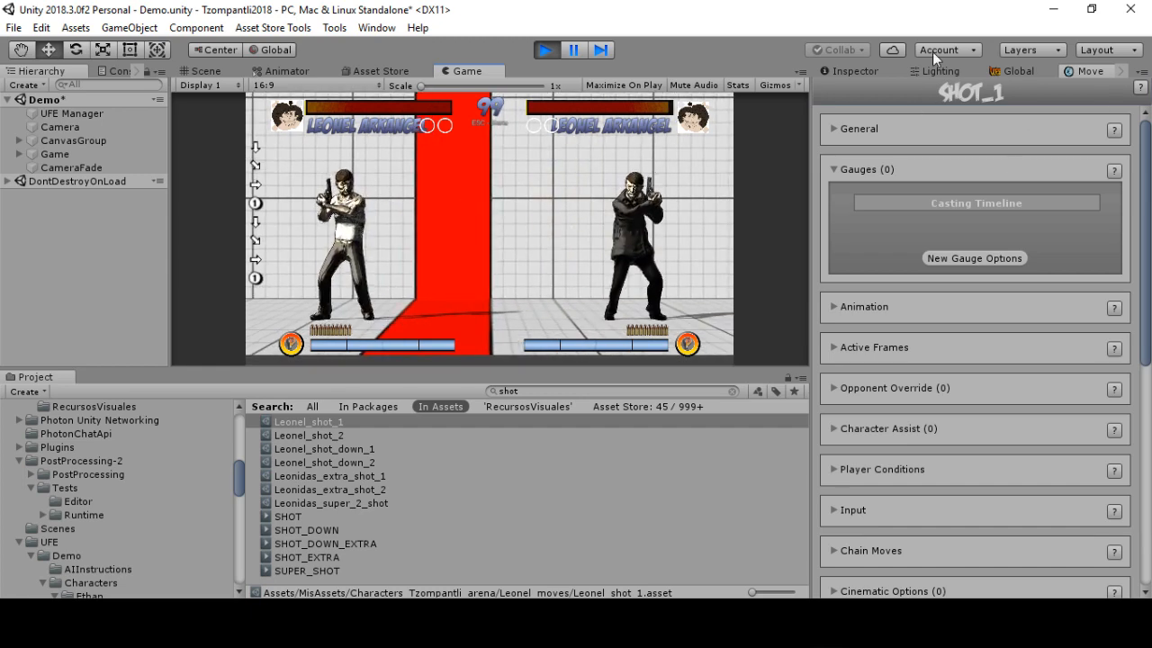
Add new gauge options to the shot move, targeting Gauge 3 with the frame event at frame 10
left_click(977, 259)
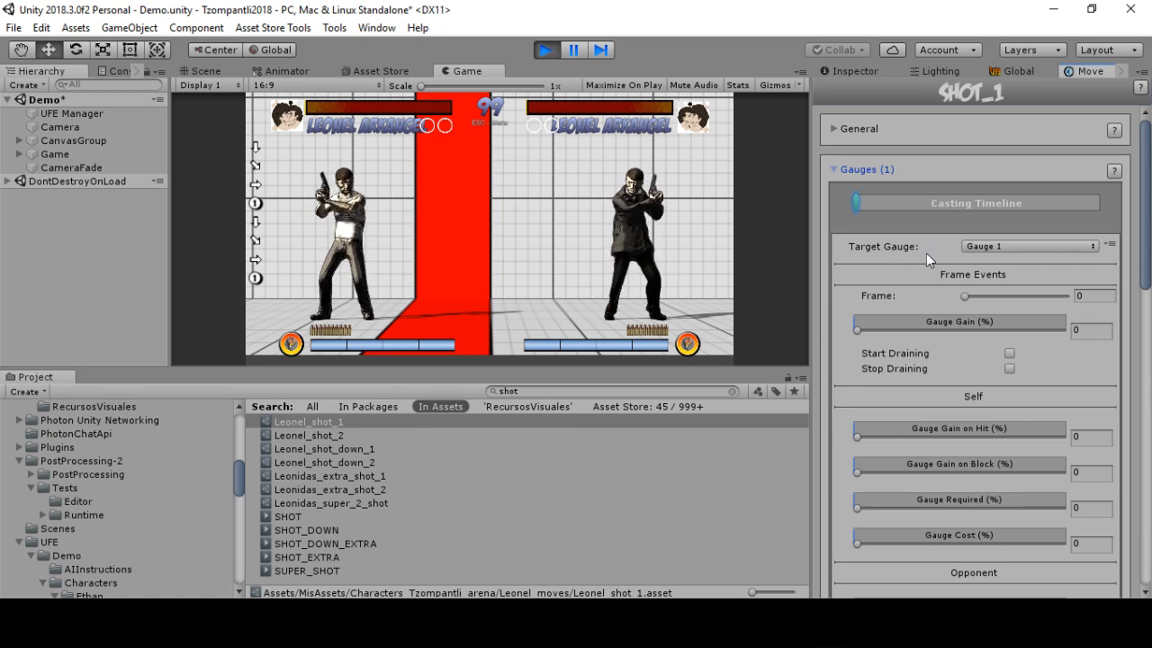
left_click(994, 246)
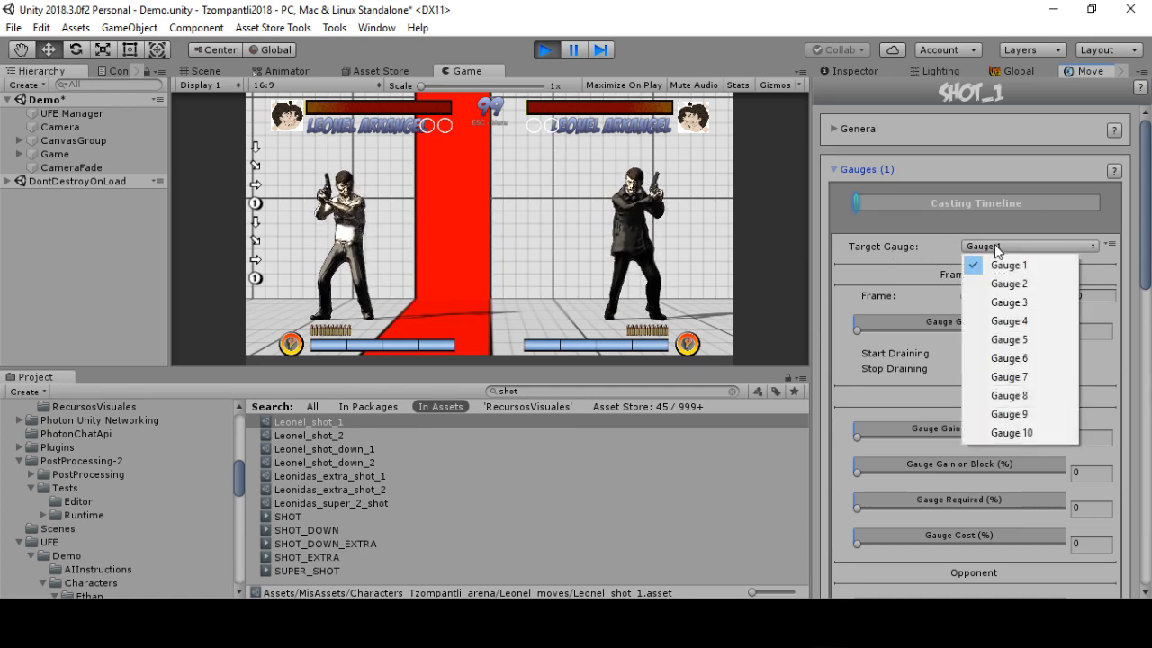
left_click(1004, 299)
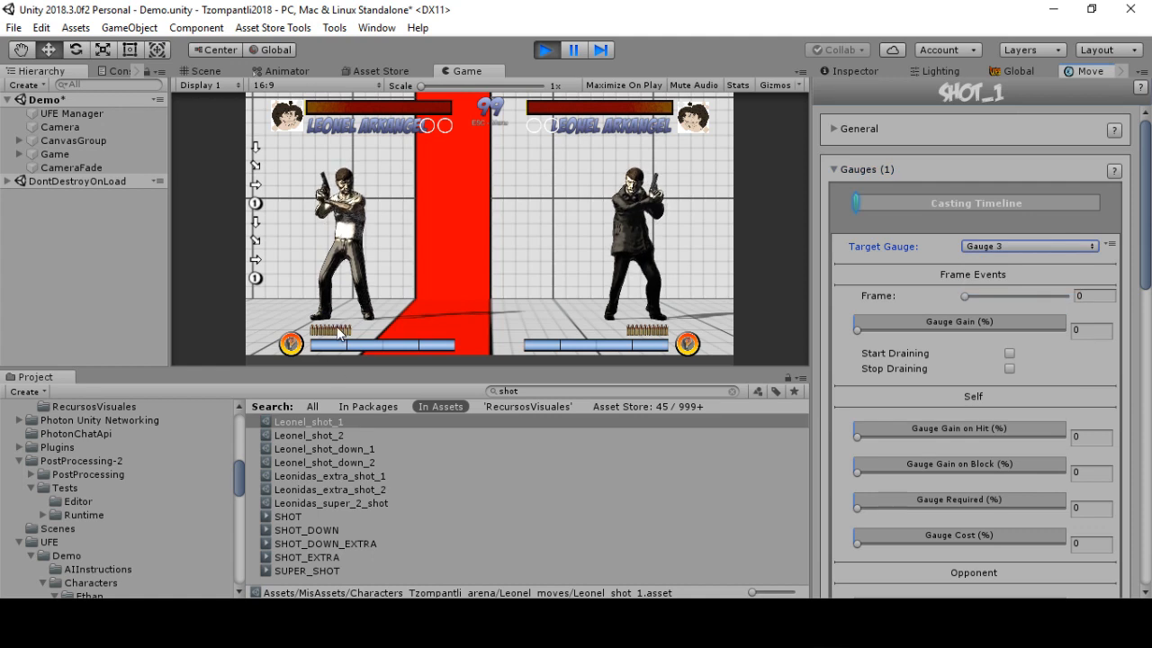
scroll(946, 304, "down", 2)
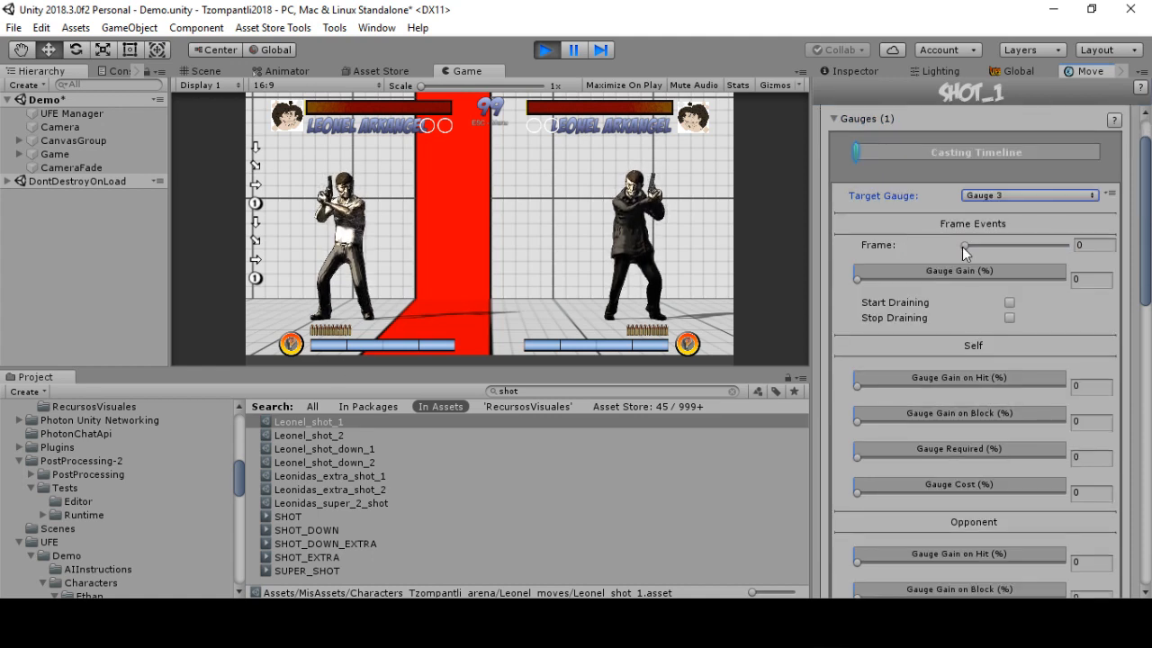
left_click_drag(966, 245, 989, 253)
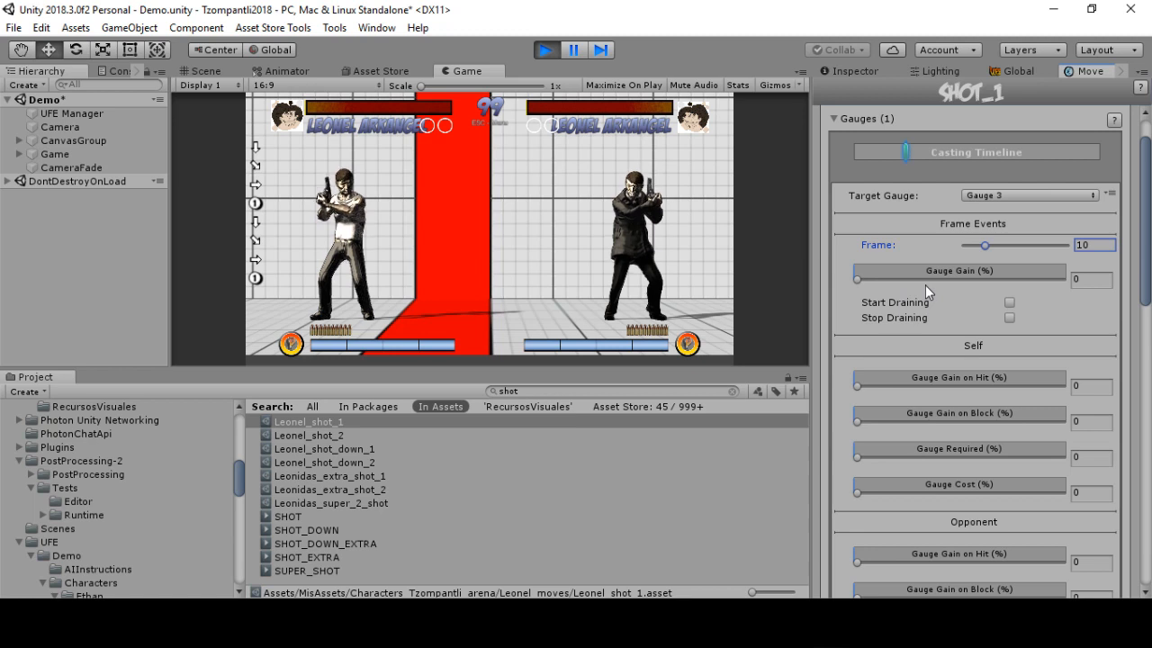
Set both Gauge Required and Gauge Cost to 10% under Self in the shot move's Gauge 3 options
scroll(925, 284, "down", 3)
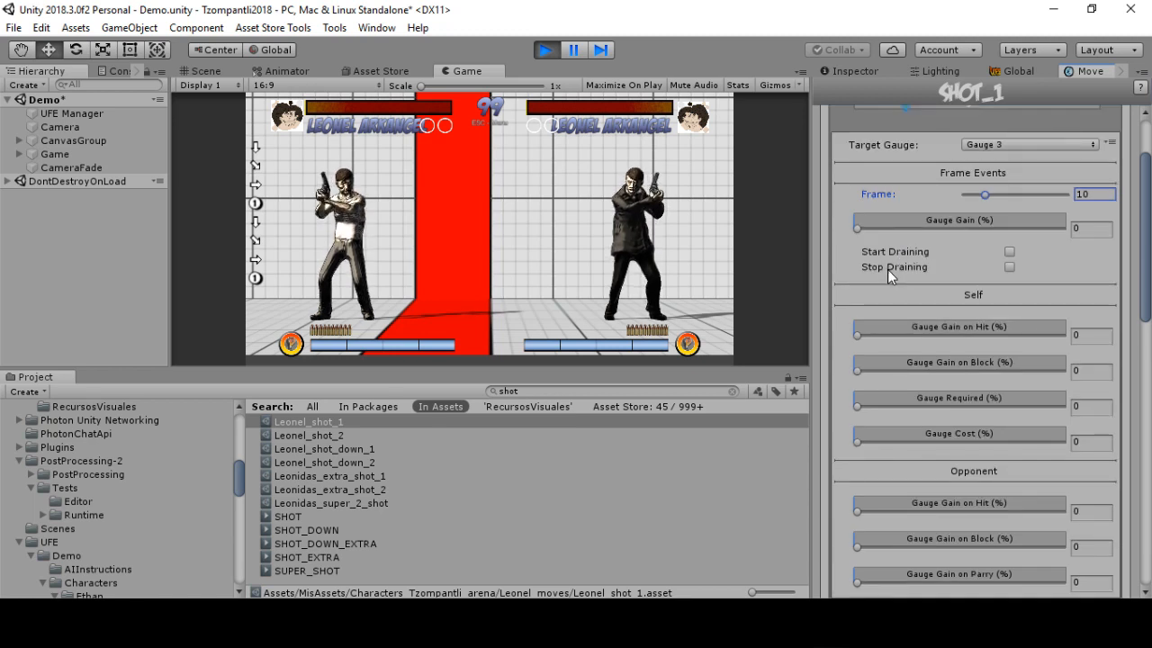
scroll(906, 280, "down", 3)
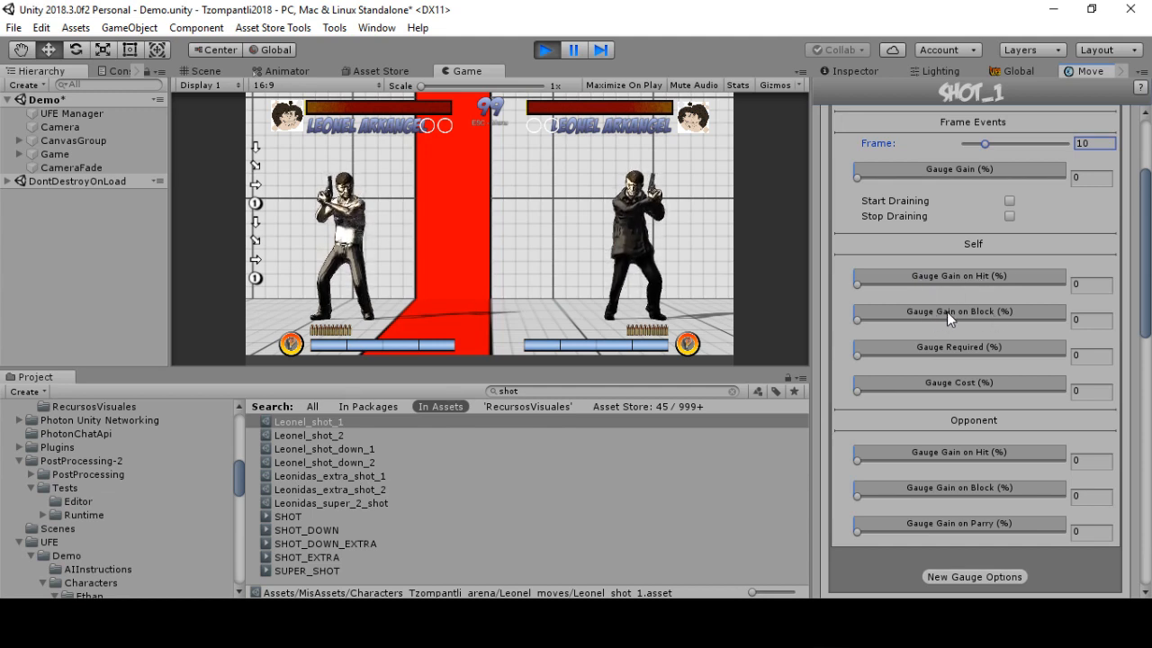
left_click(1078, 355)
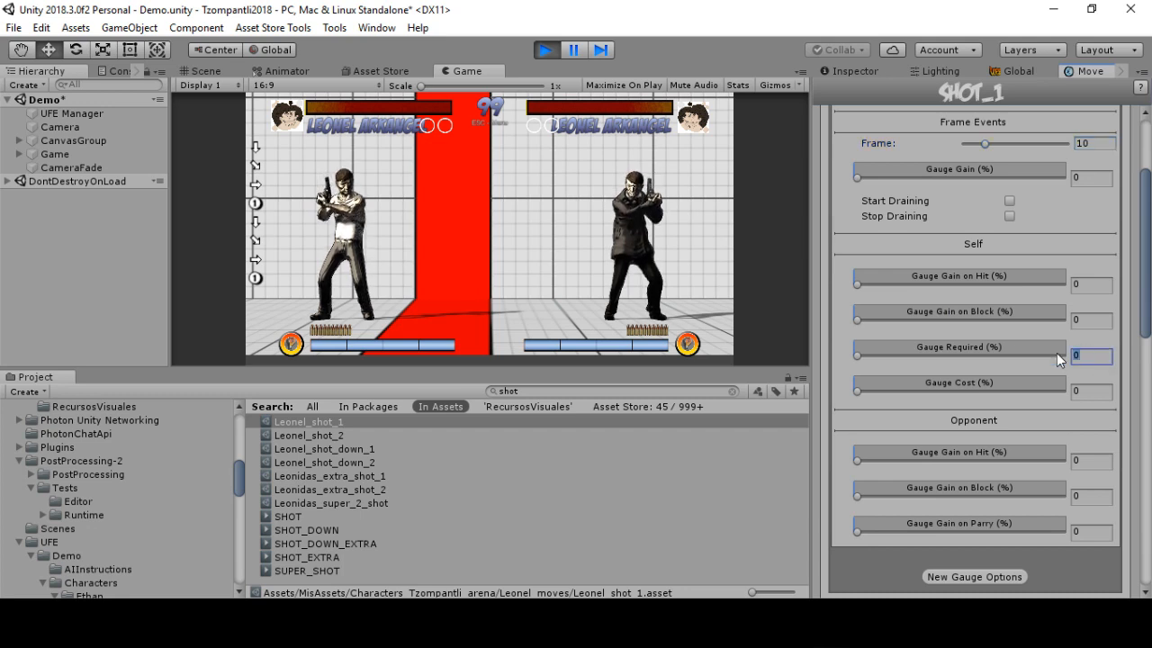
type("10")
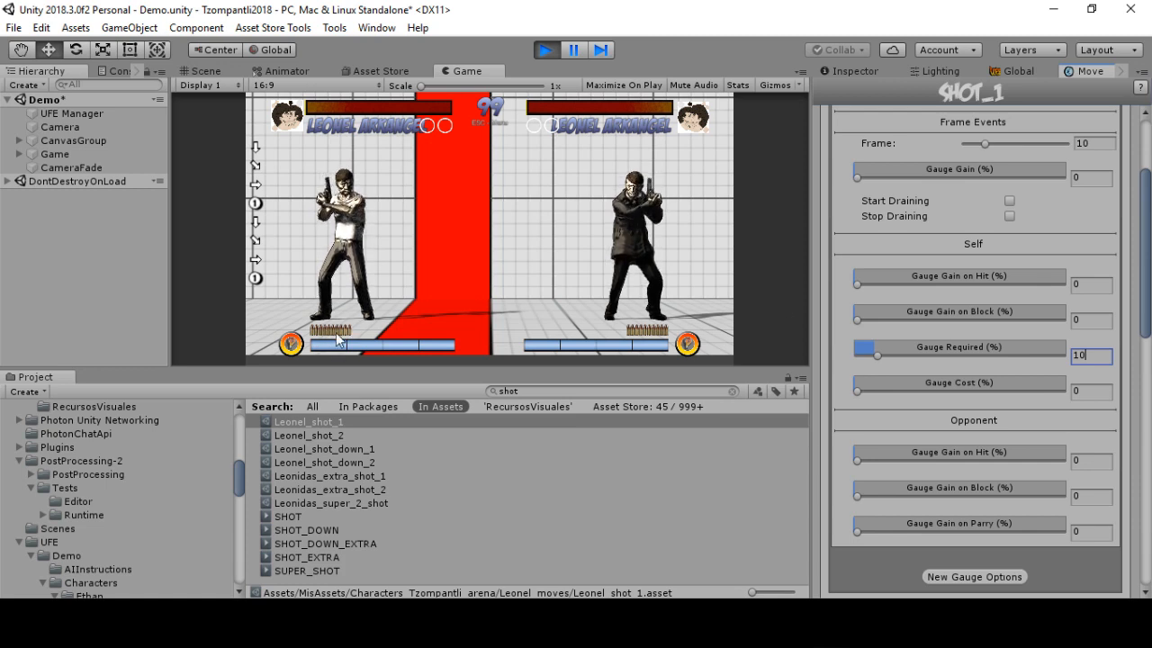
left_click(1088, 389)
type("10")
scroll(1065, 380, "down", 1)
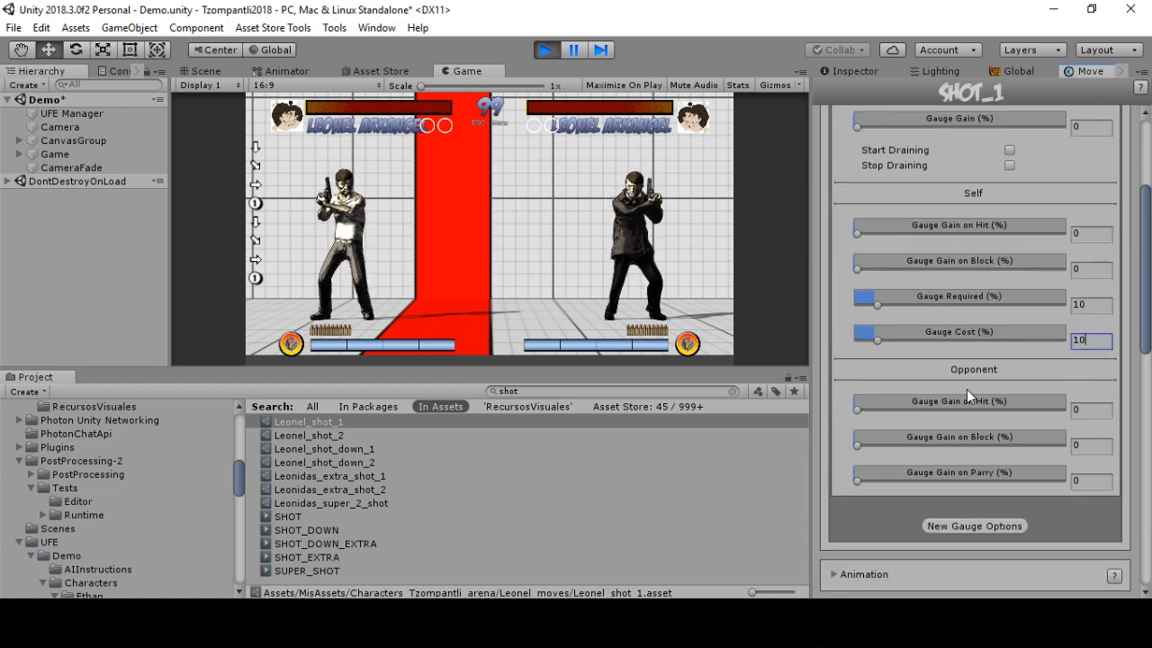
scroll(968, 405, "up", 2)
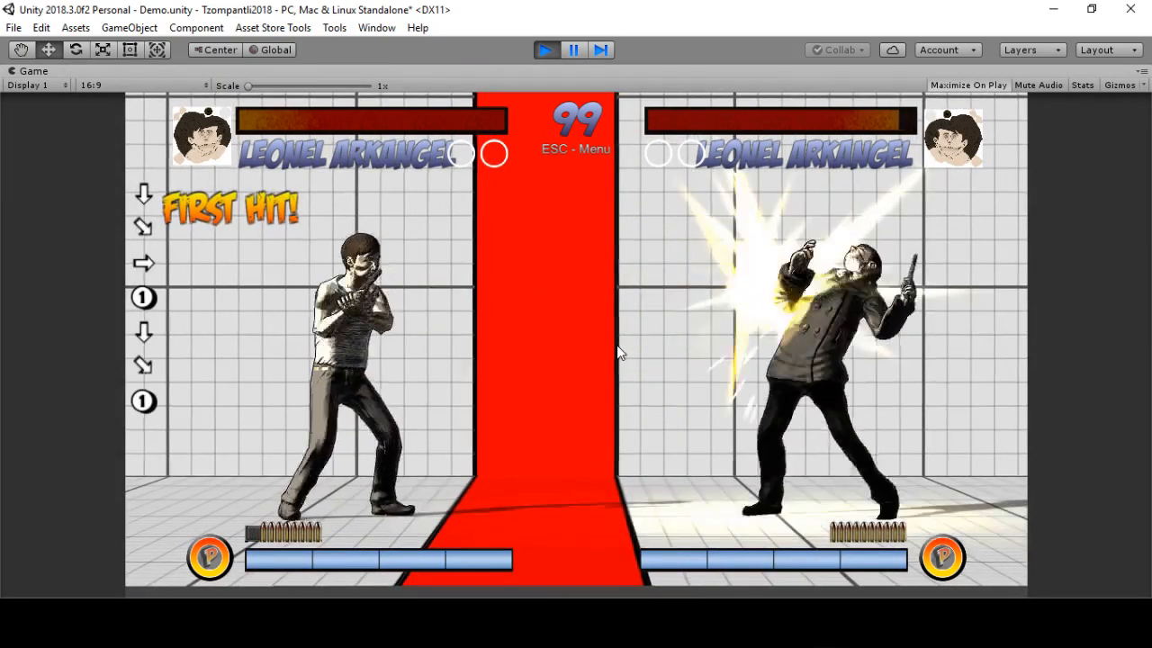
Fire Player 1's shot move repeatedly in the maximized game to test how each shot consumes the bullet gauge
key("Down")
key("Right")
key("1")
key("Down")
key("Right")
key("1")
key("1")
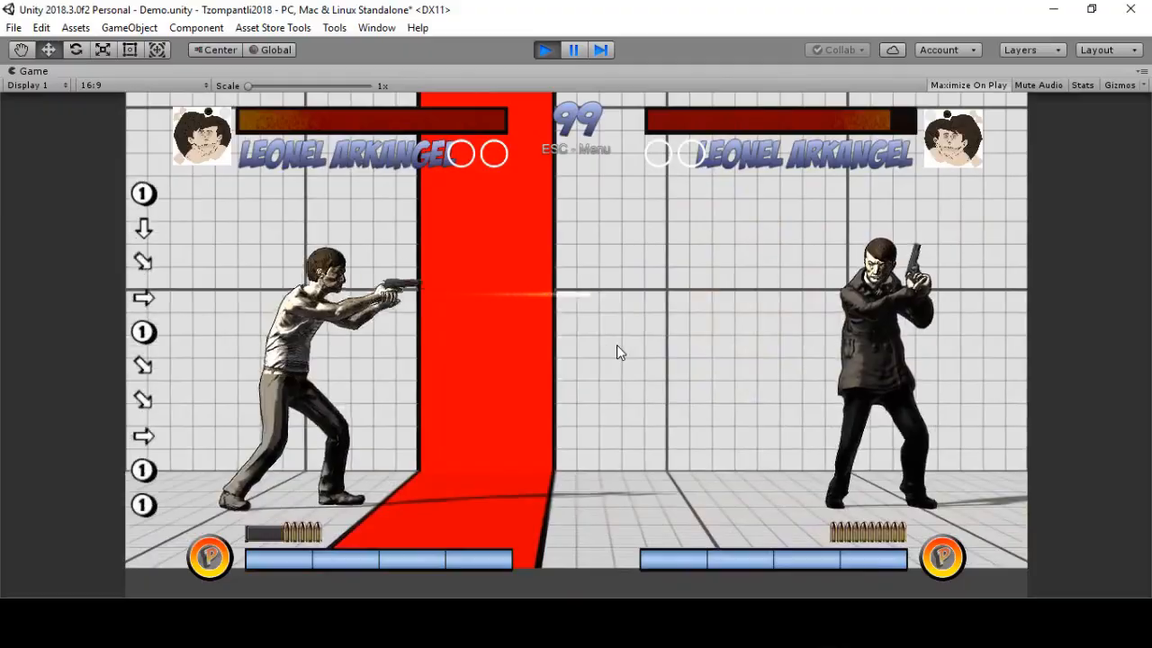
key("1")
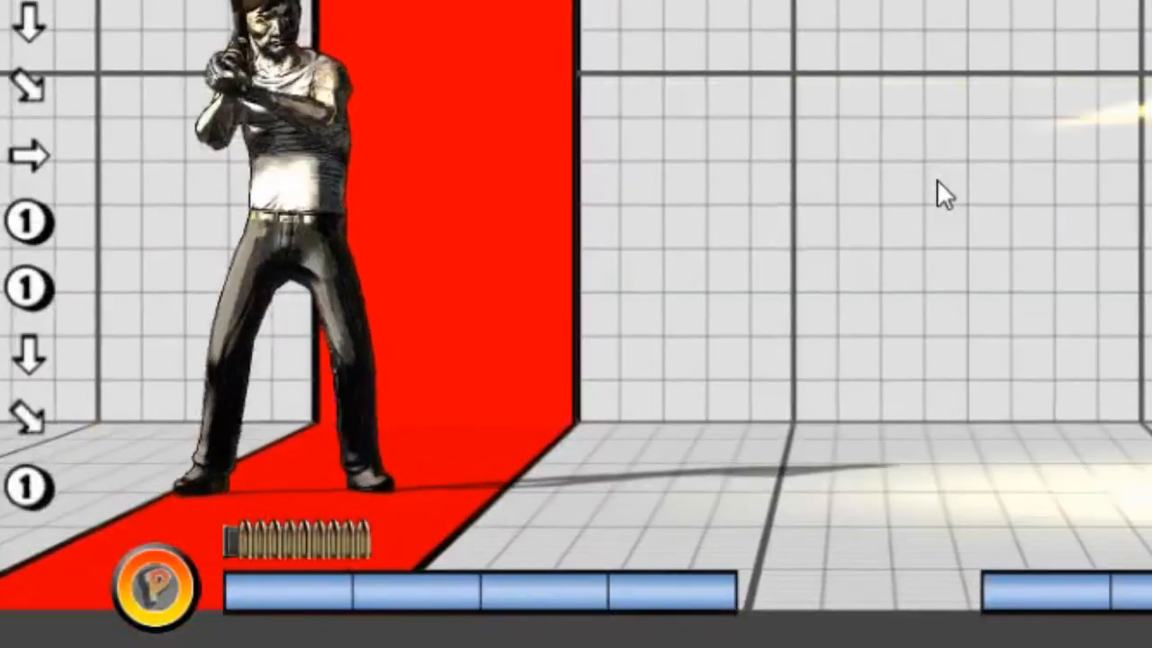
key("Down")
key("Right")
key("1")
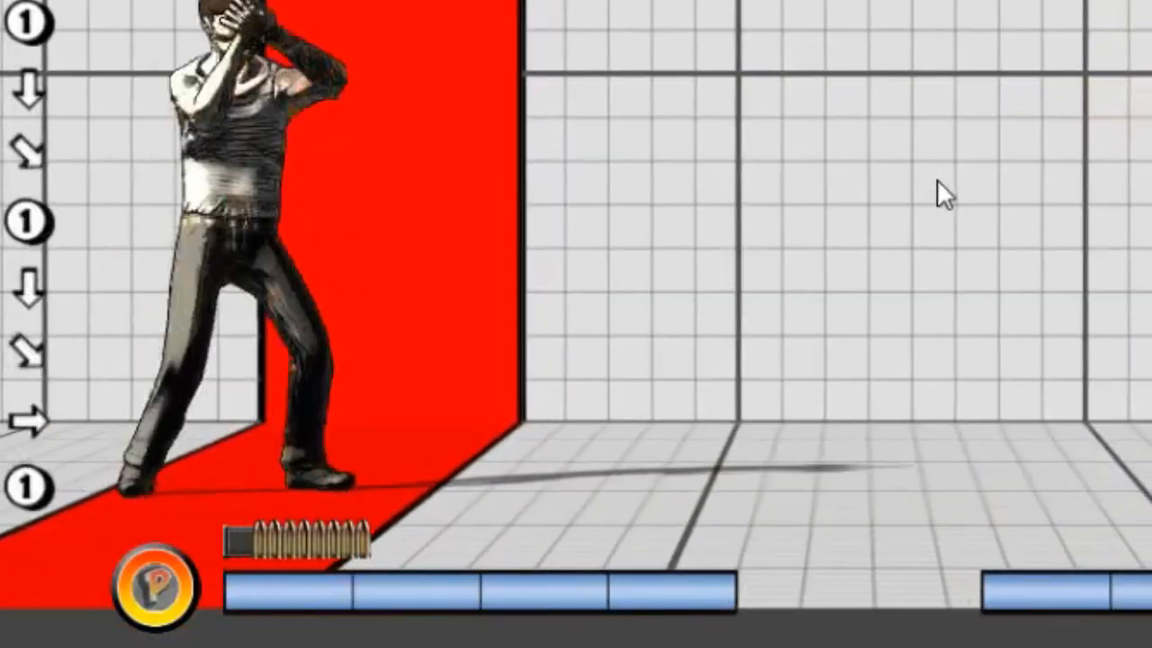
key("1")
key("Down")
key("1")
key("Down")
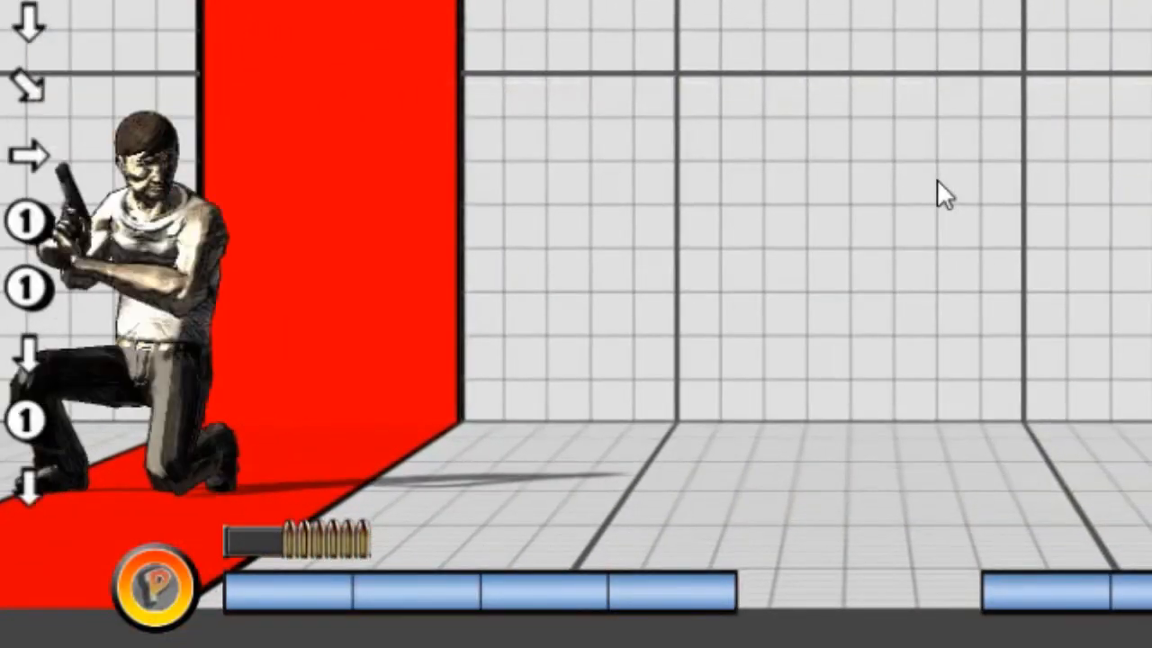
key("Right")
key("1")
key("Down")
key("Right")
key("1")
key("Down")
key("Right")
key("1")
key("Right")
key("Right")
key("Down")
key("Right")
key("1")
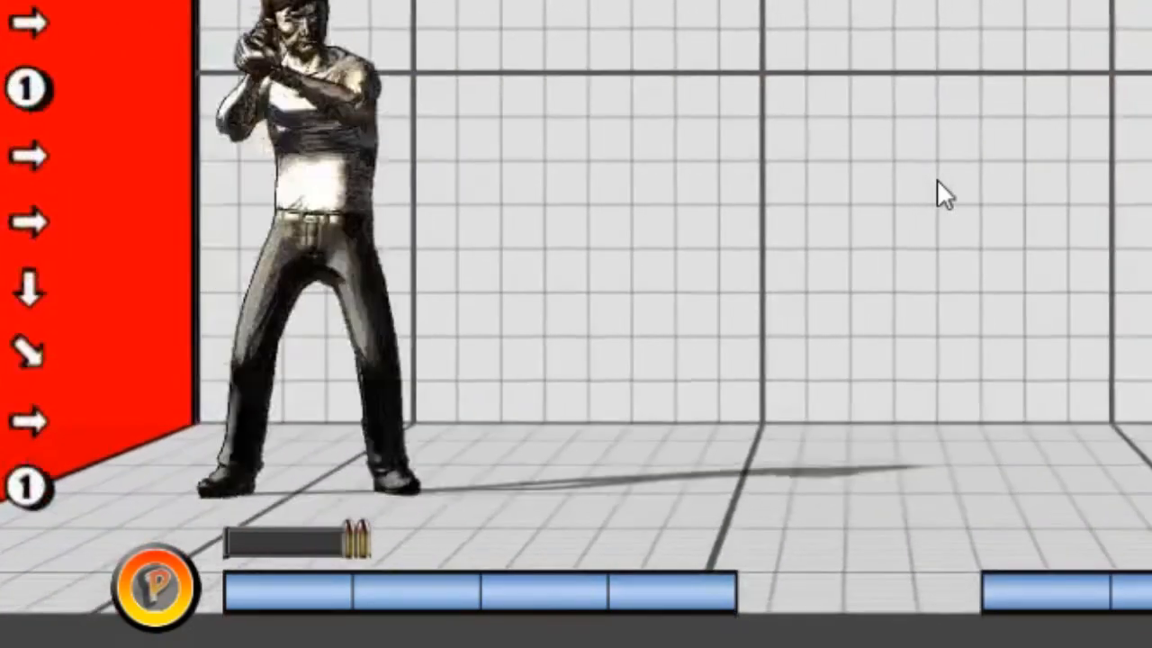
key("Down")
key("Right")
key("Right")
key("1")
key("Down")
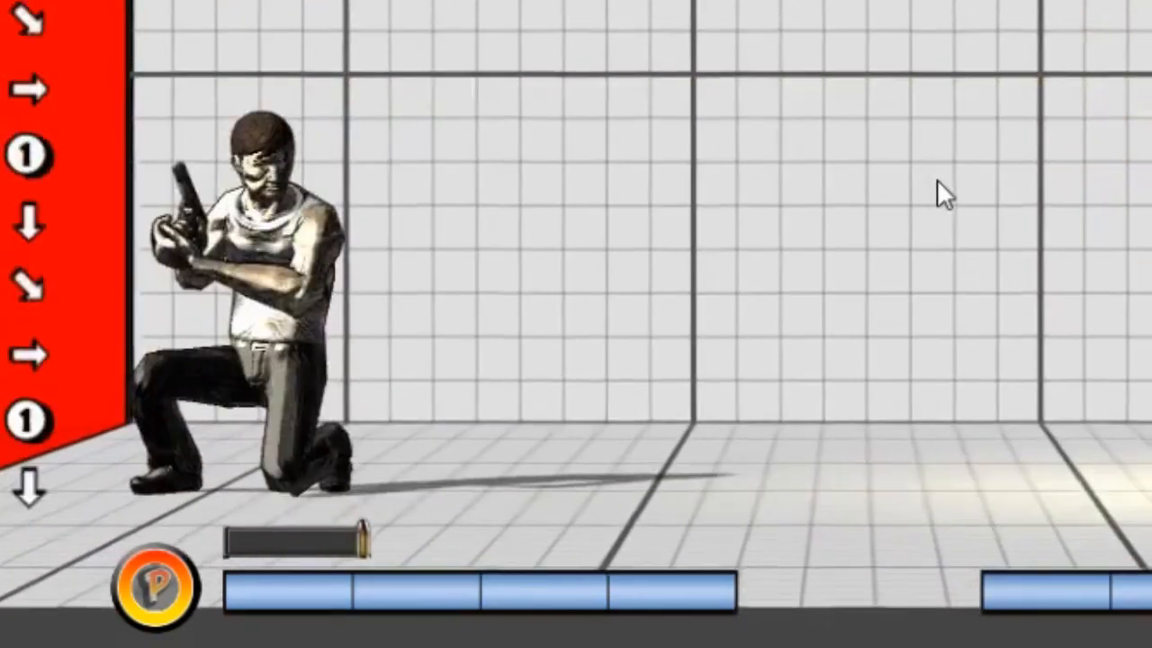
key("Right")
key("1")
key("Down")
key("Right")
key("1")
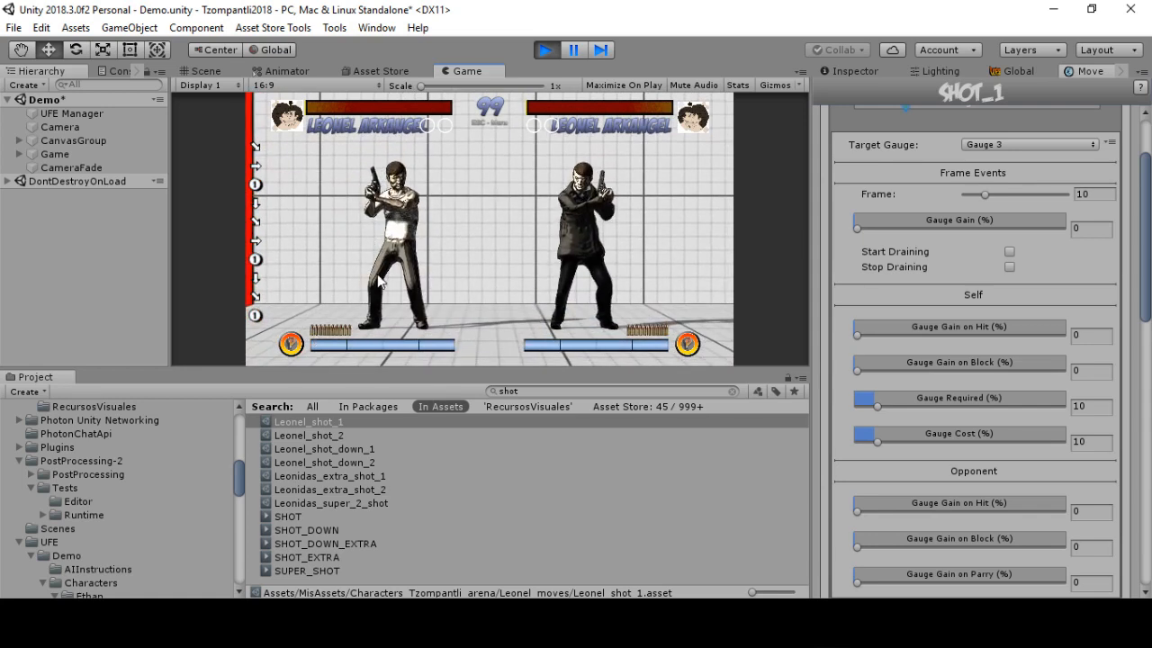